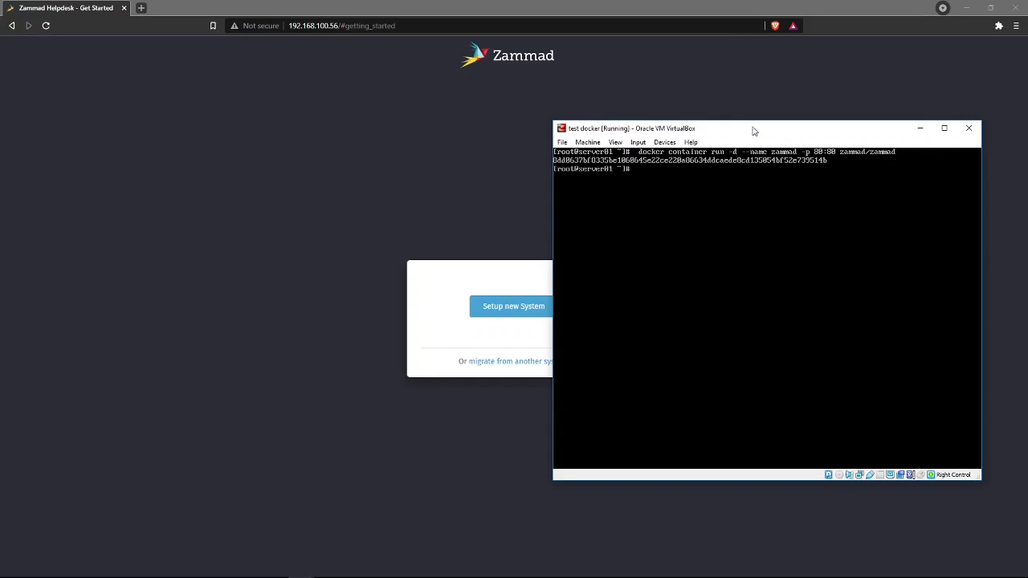
- Nudge the VirtualBox virtual machine window into a slightly different position
drag(754, 130, 751, 134)
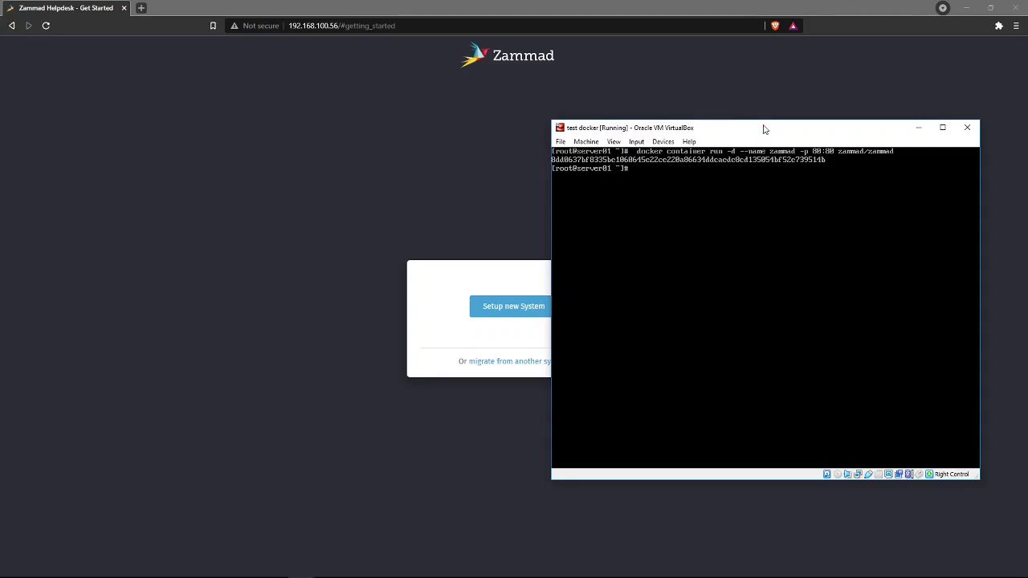
- Browse the Freshdesk, OTRS and Zendesk migration importers, then return to the getting-started page
click(391, 139)
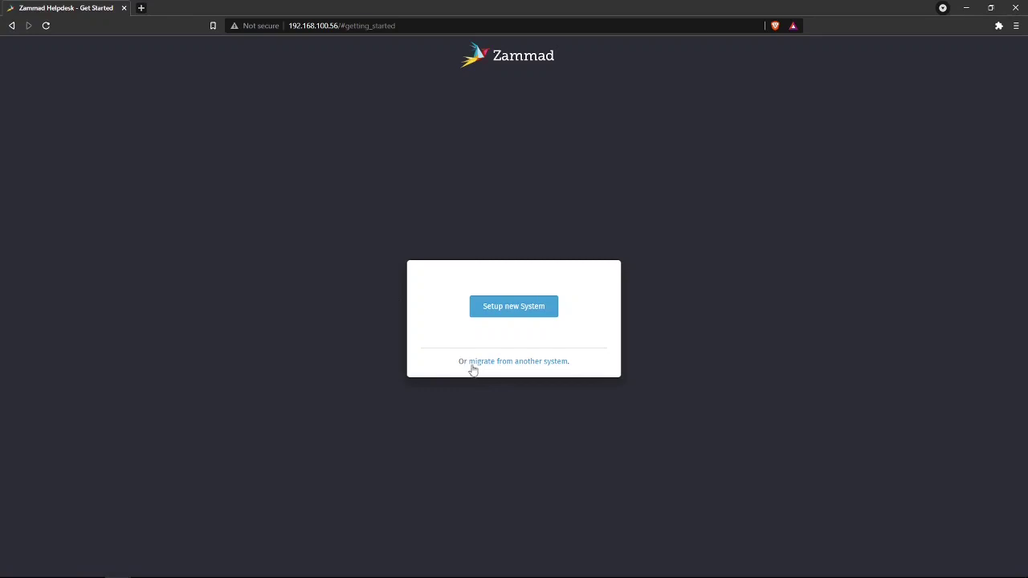
click(519, 367)
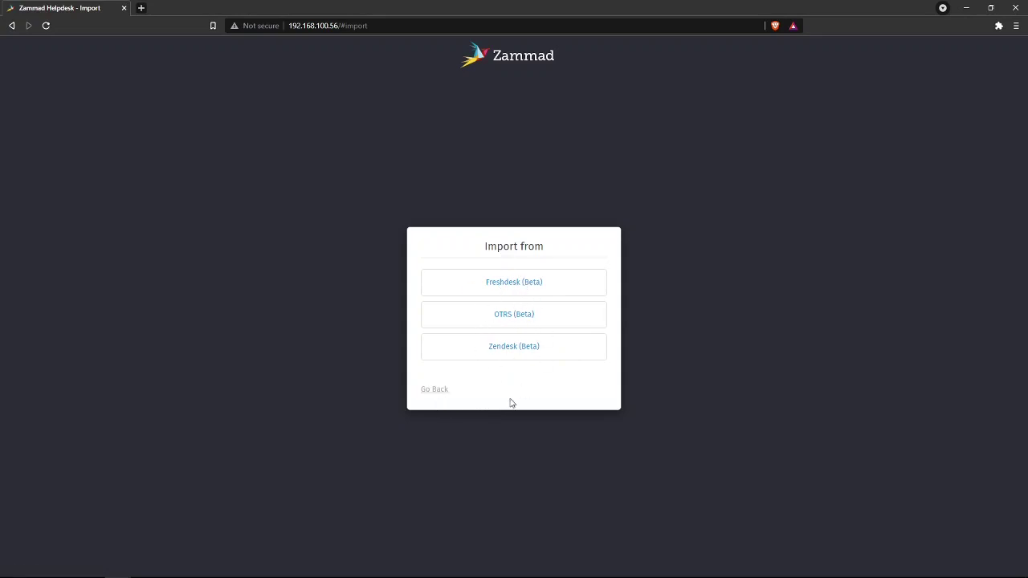
click(438, 392)
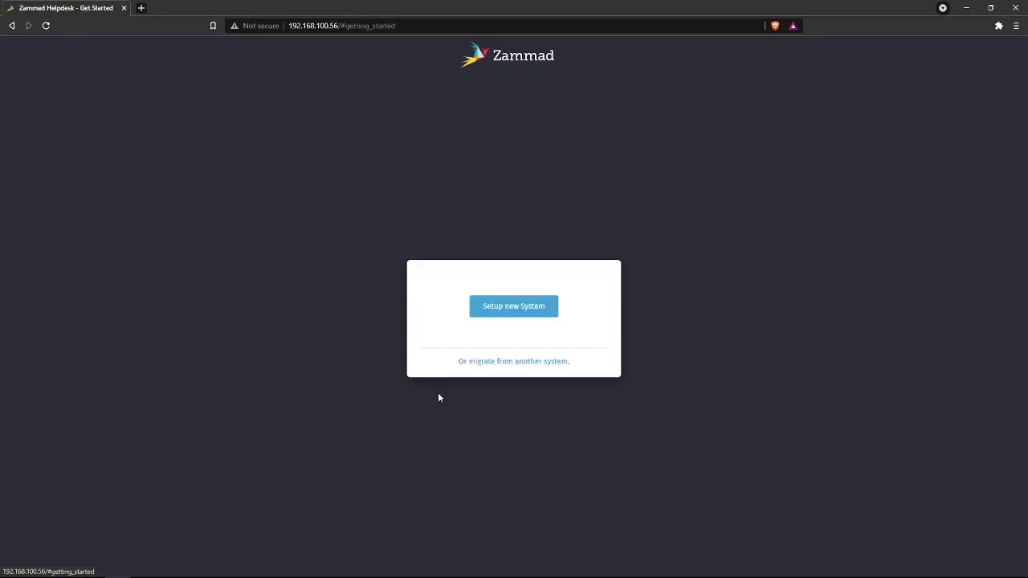
- Start a new system setup and enter the administrator's first and last name
click(511, 311)
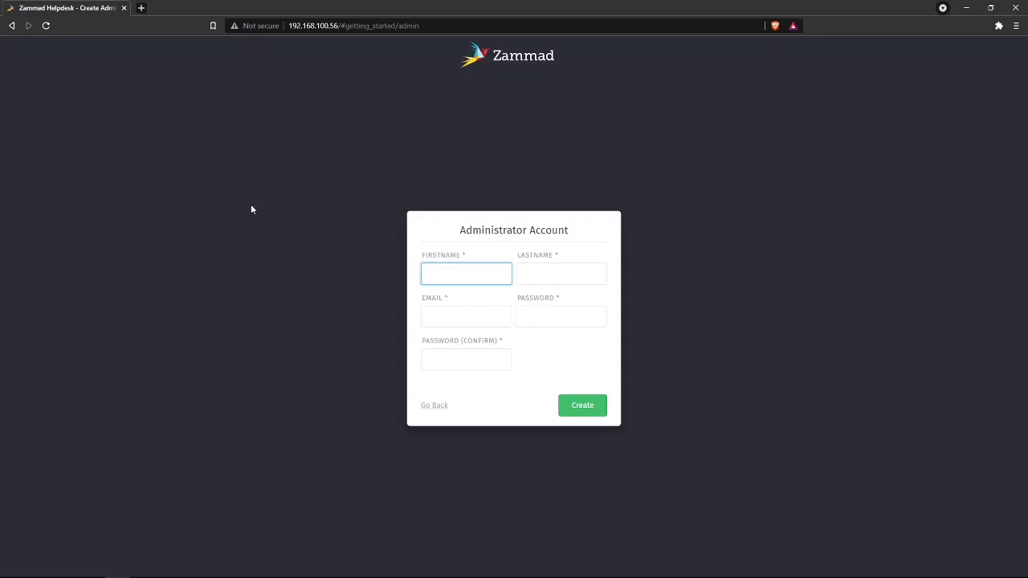
key(Tab)
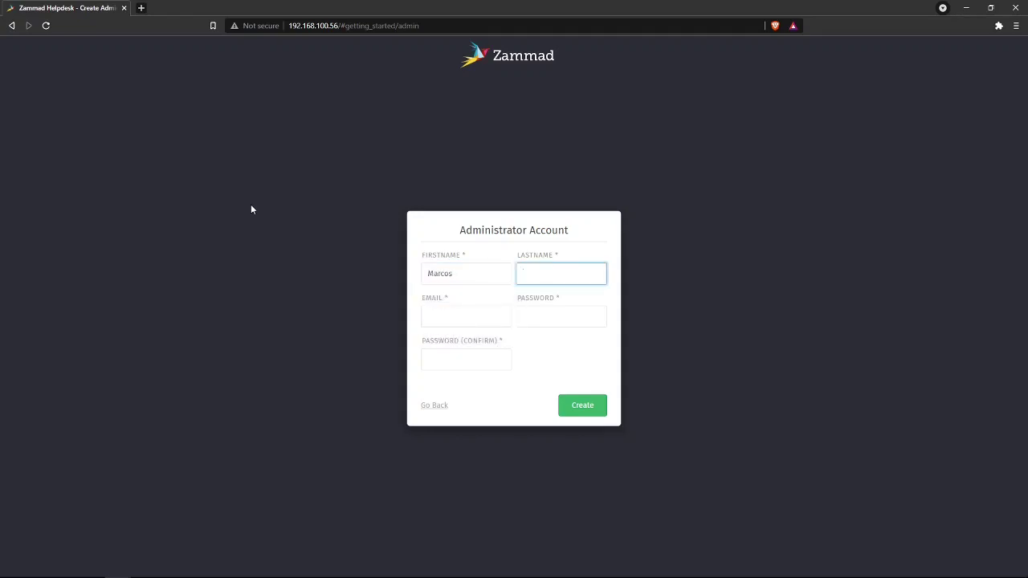
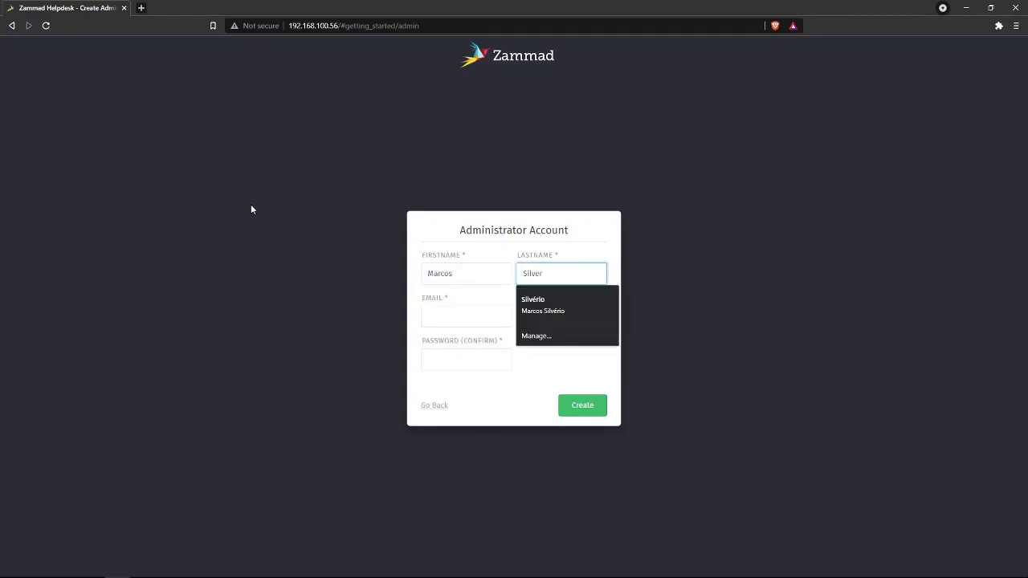
text(io)
- Fill in the administrator's e-mail address and password, then create the account
key(Tab)
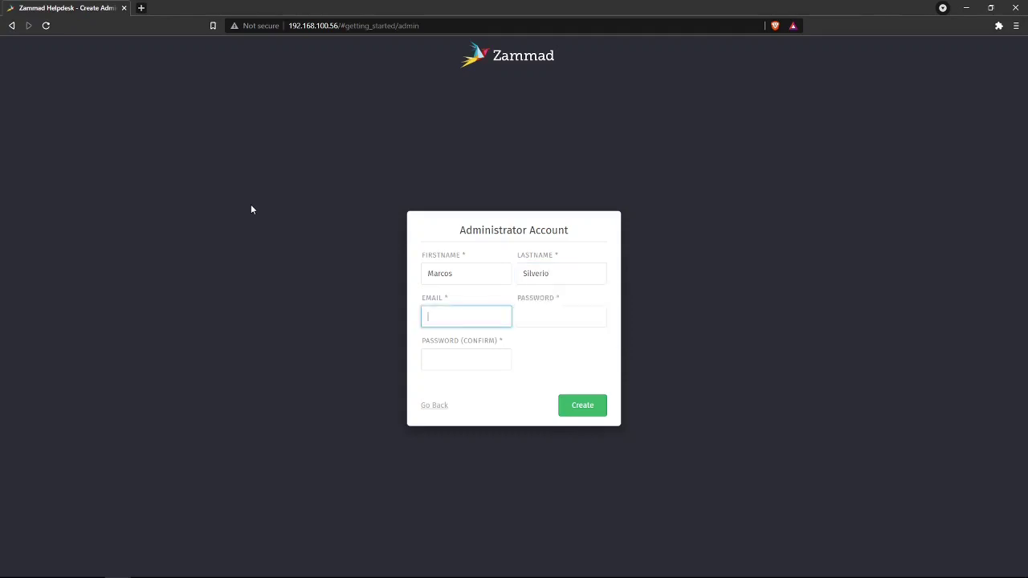
key(Tab)
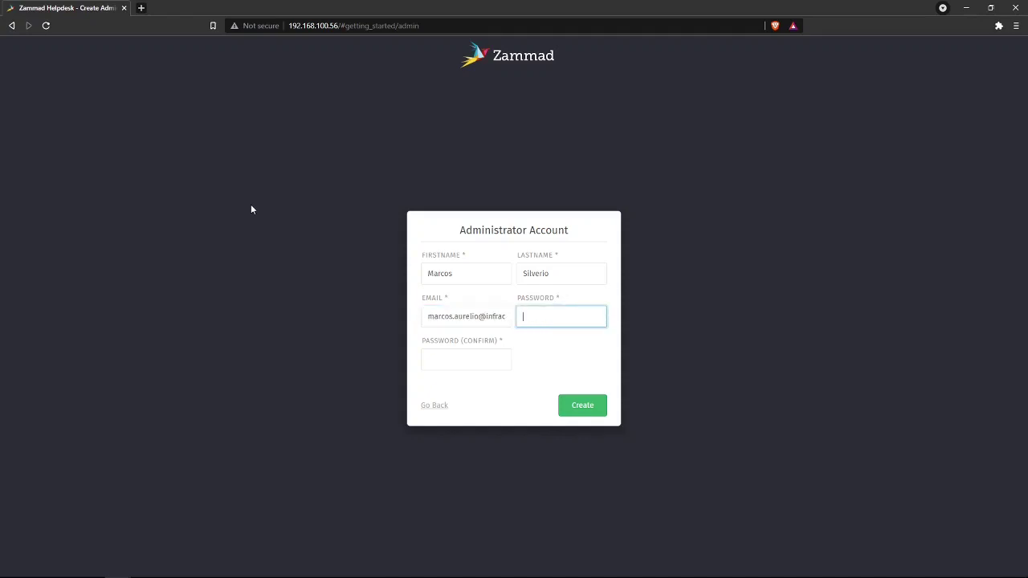
text(**********)
key(Tab)
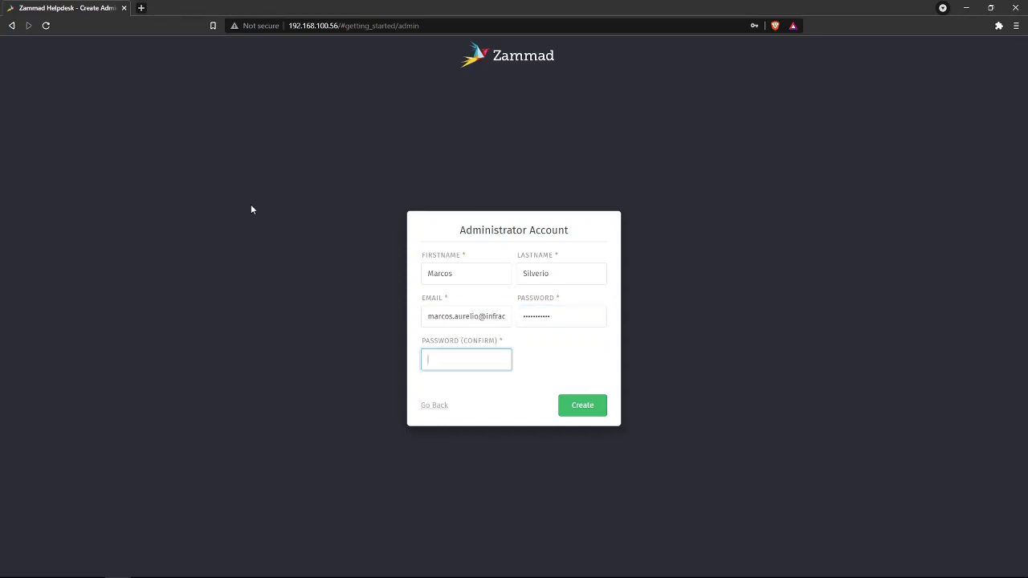
text(**********)
click(597, 409)
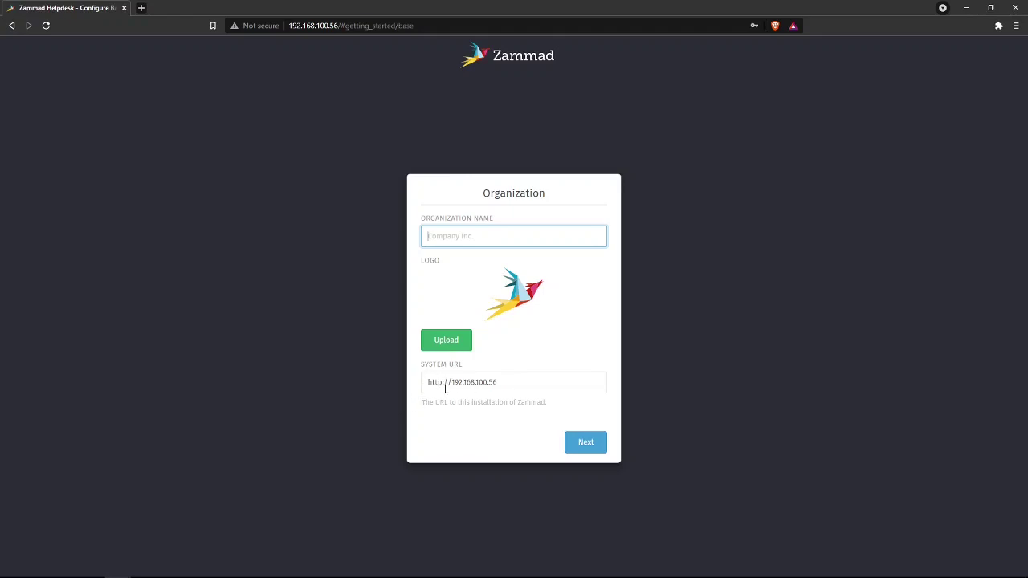
text(Infracerta)
click(508, 383)
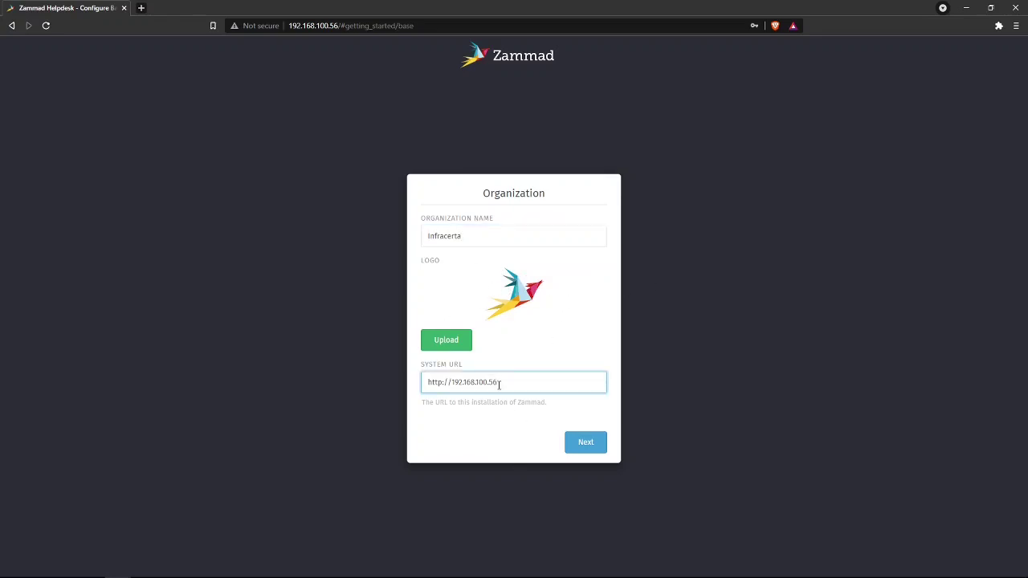
drag(519, 383, 451, 382)
key(ctrl+c)
text(he)
key(BackSpace)
key(BackSpace)
key(BackSpace)
key(BackSpace)
key(BackSpace)
key(BackSpace)
key(BackSpace)
key(BackSpace)
key(BackSpace)
key(BackSpace)
key(BackSpace)
key(BackSpace)
key(BackSpace)
key(BackSpace)
key(BackSpace)
key(BackSpace)
key(BackSpace)
key(ctrl+v)
click(584, 445)
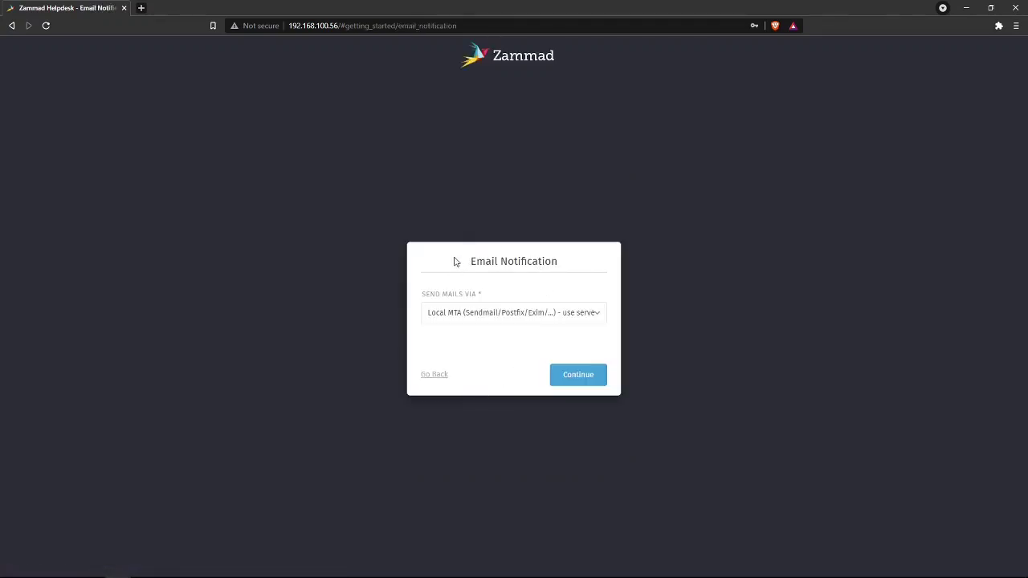
- Try SMTP for outgoing mail, then revert to Local MTA and continue
click(503, 320)
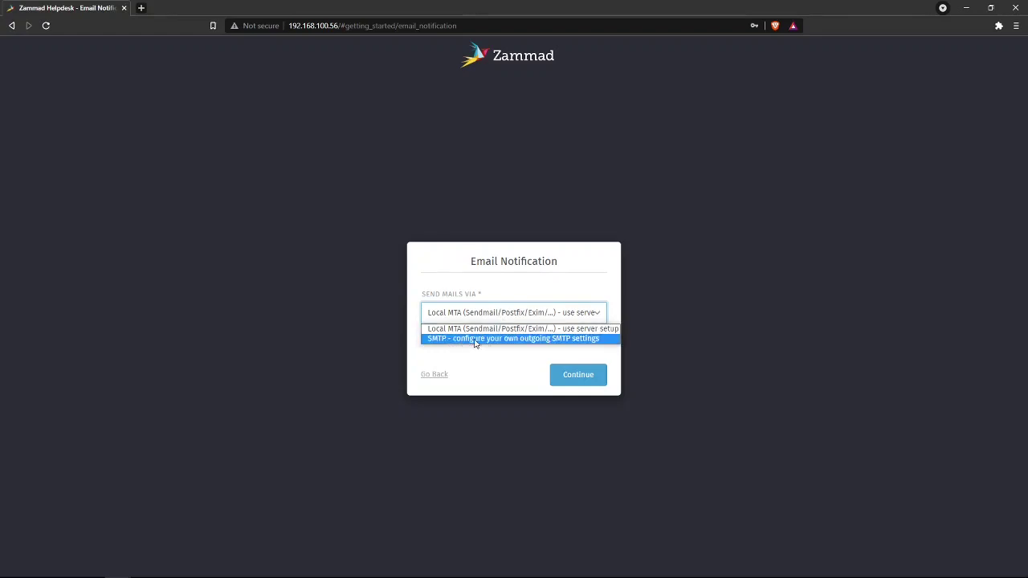
click(492, 339)
click(435, 280)
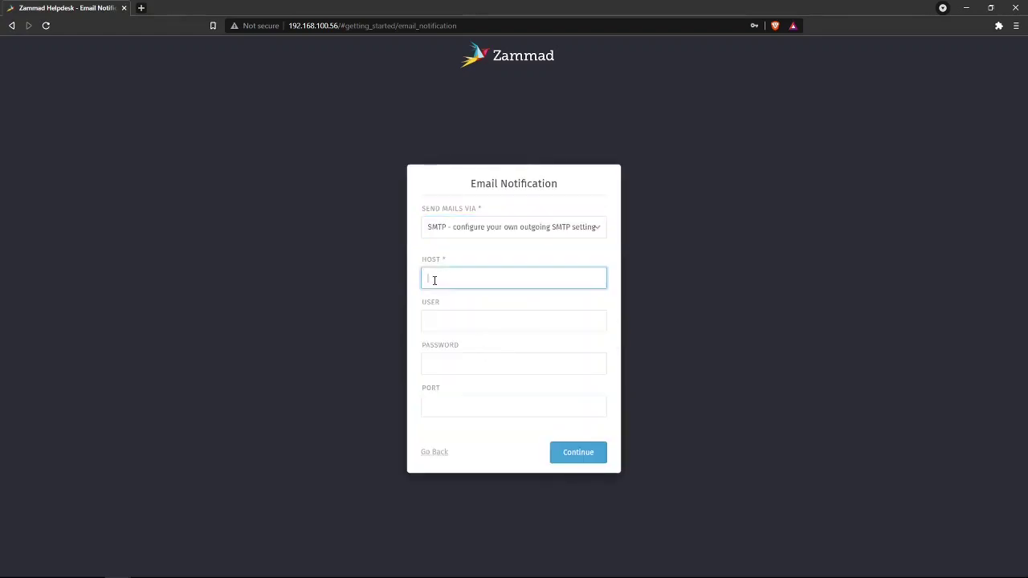
click(444, 315)
click(442, 355)
click(459, 404)
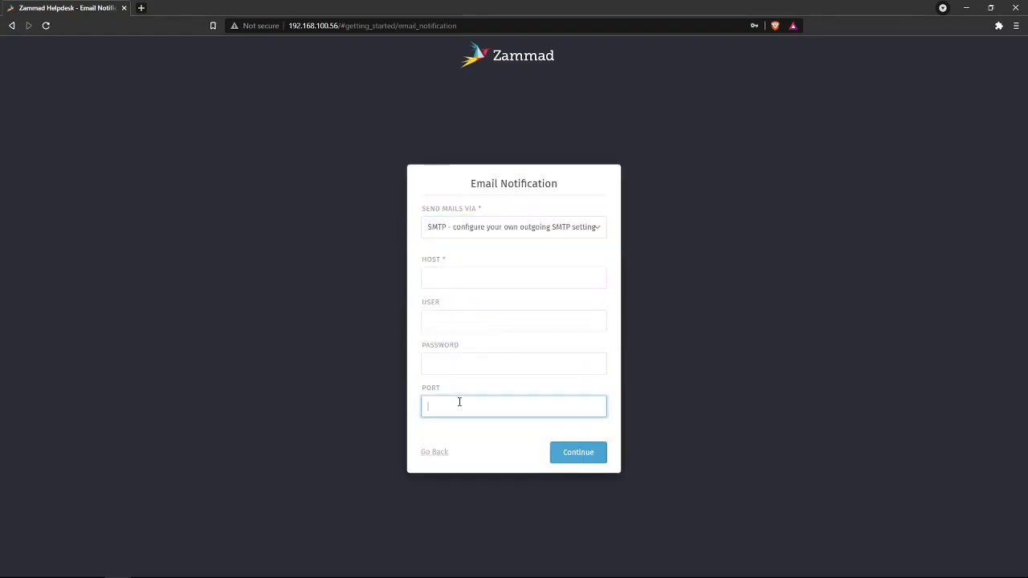
click(477, 256)
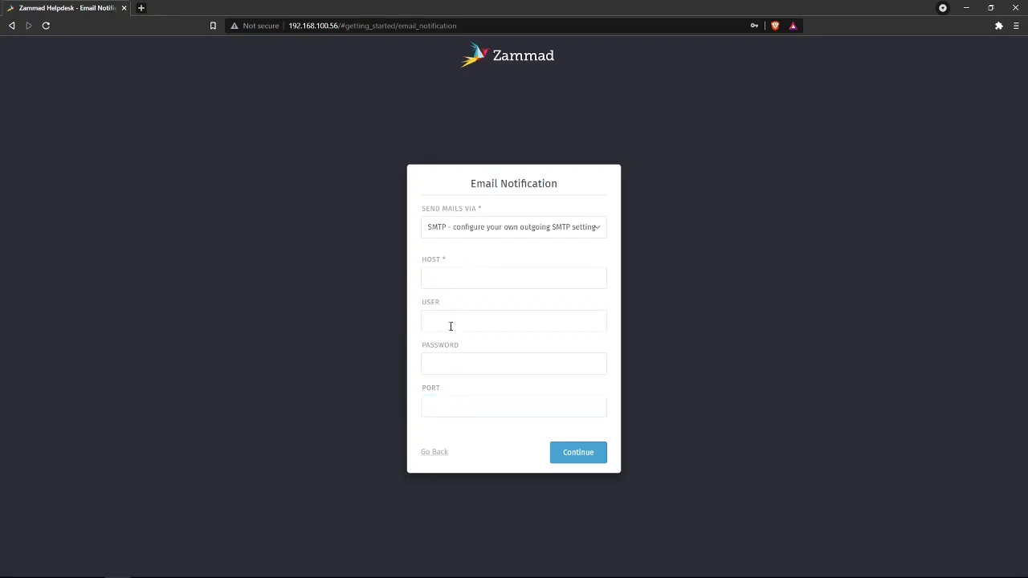
click(493, 230)
click(461, 243)
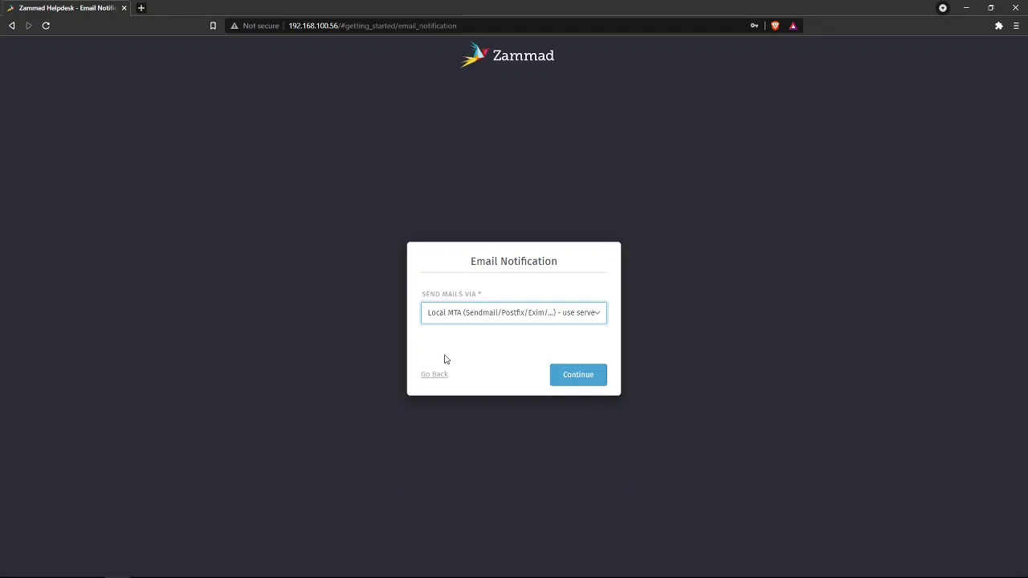
click(585, 376)
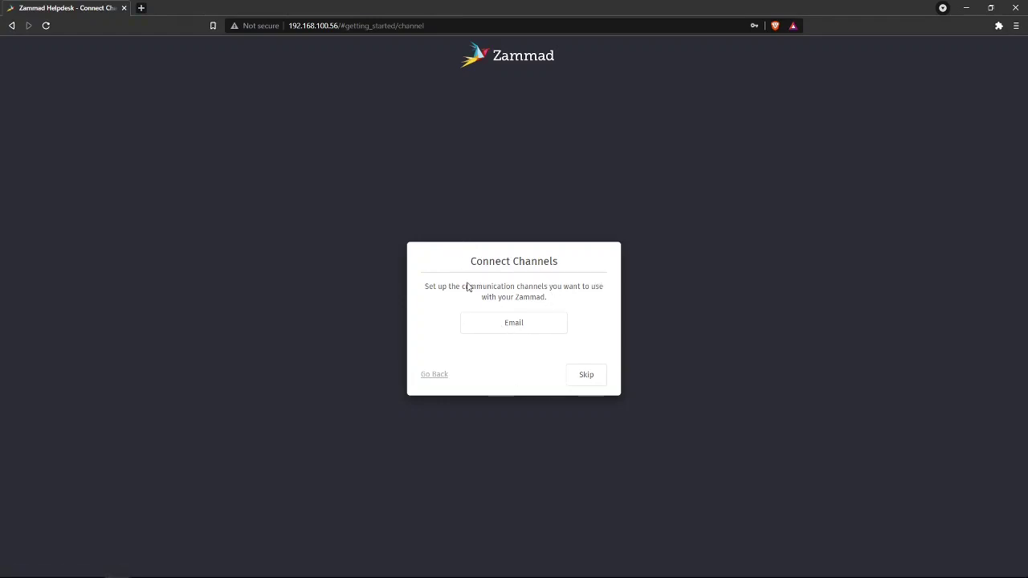
- Skip the Connect Channels step so Zammad finishes setup and opens the dashboard
click(587, 377)
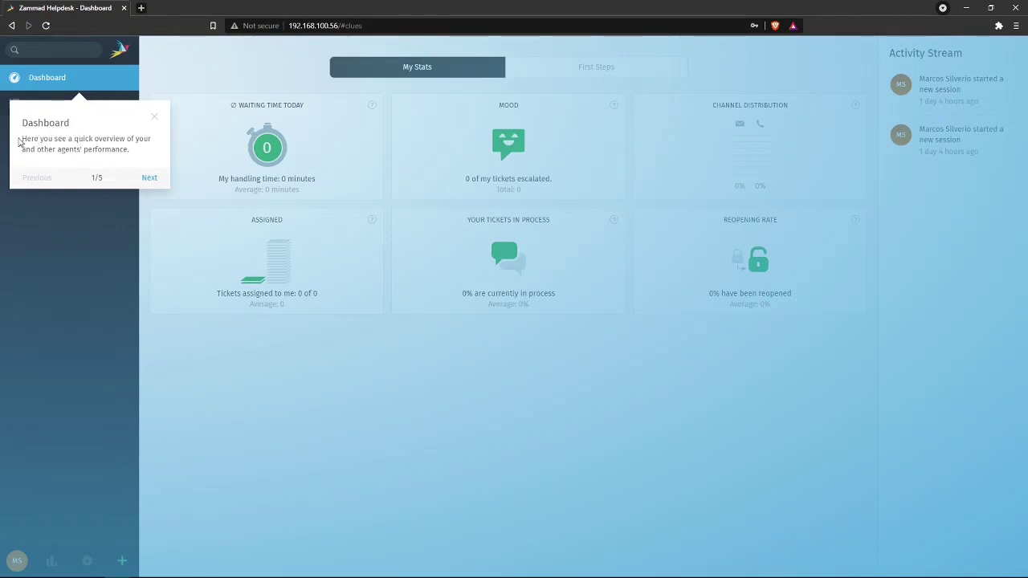
- Step through the search, ticket creation, personal settings and overviews tips, then finish
click(149, 178)
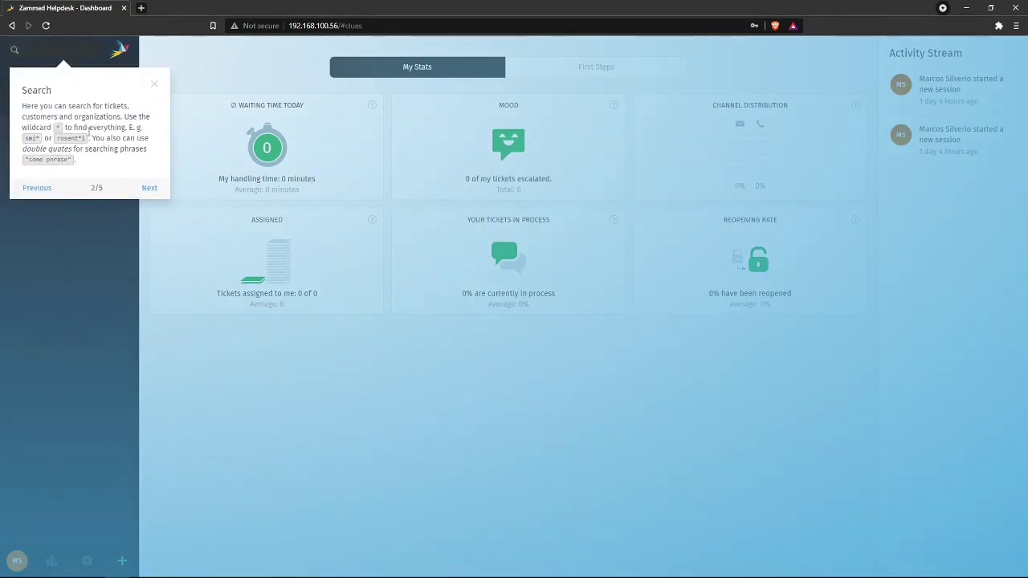
click(142, 191)
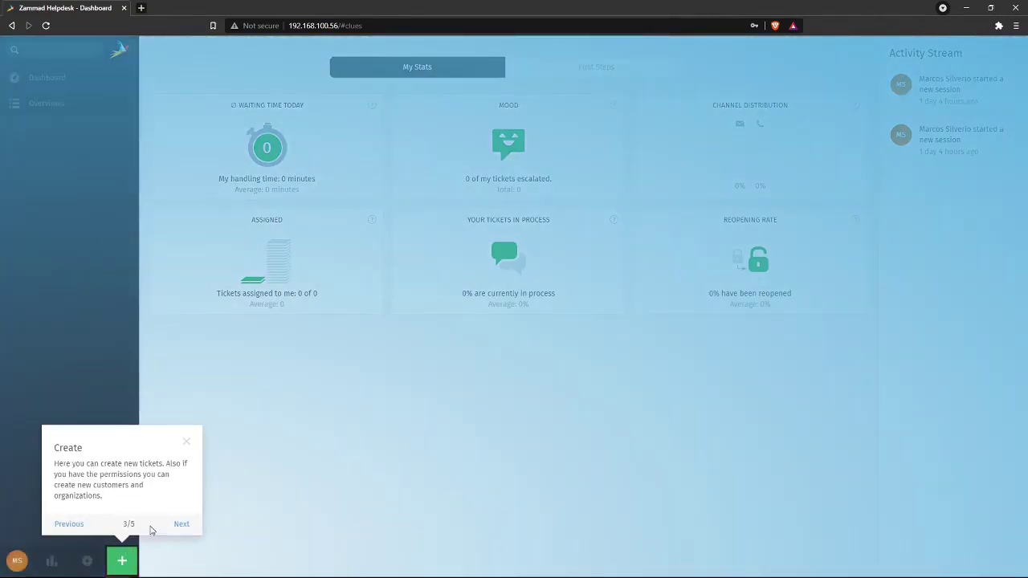
click(180, 524)
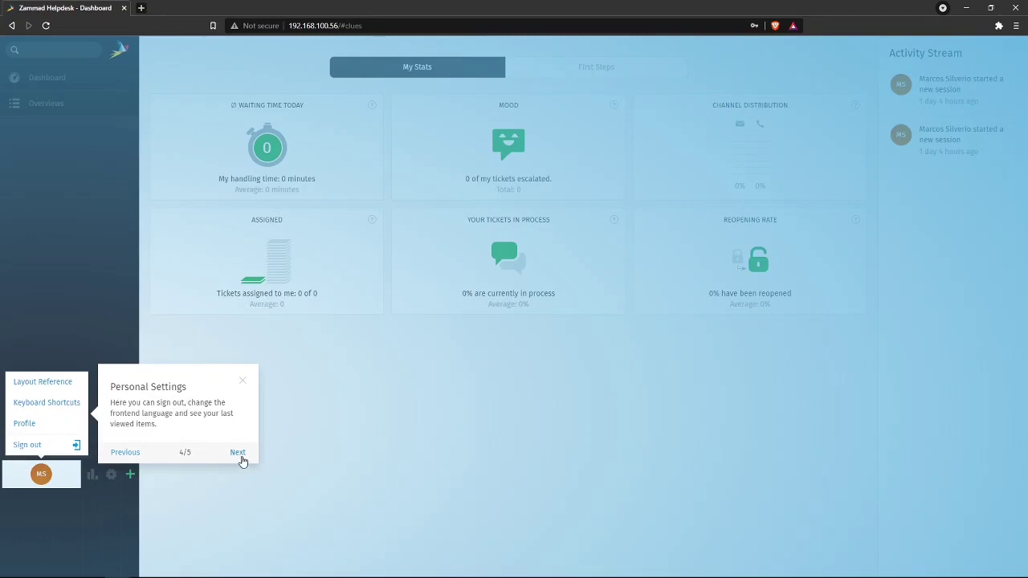
click(238, 455)
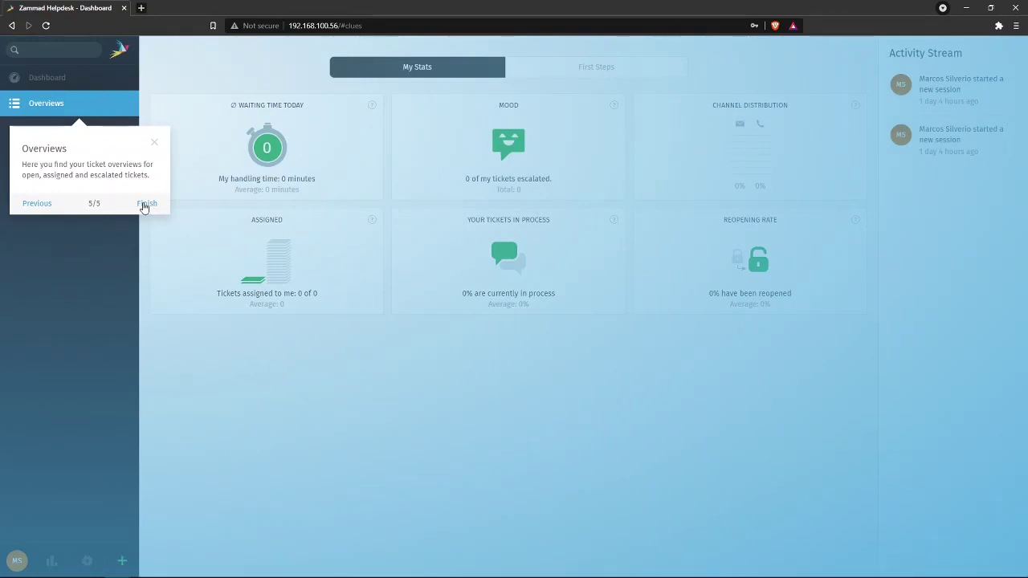
click(147, 205)
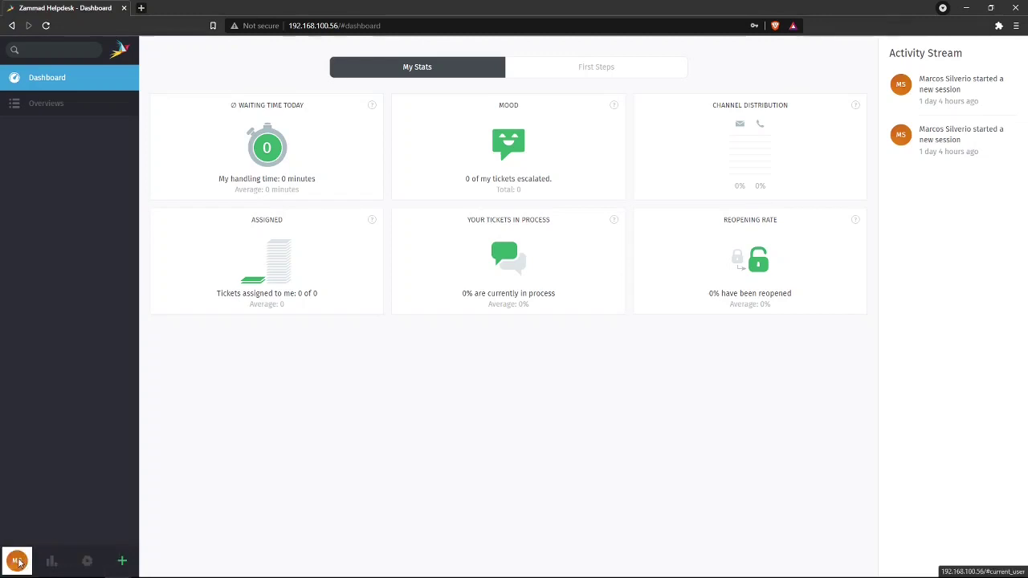
- Review the My Stats figures: reopening rate, escalated tickets and handling time
click(18, 561)
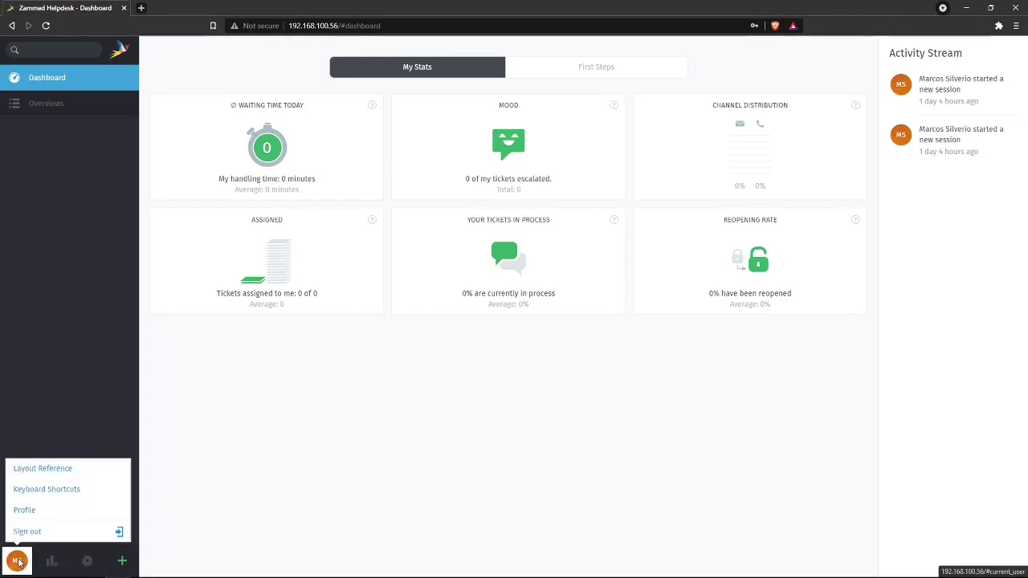
click(56, 357)
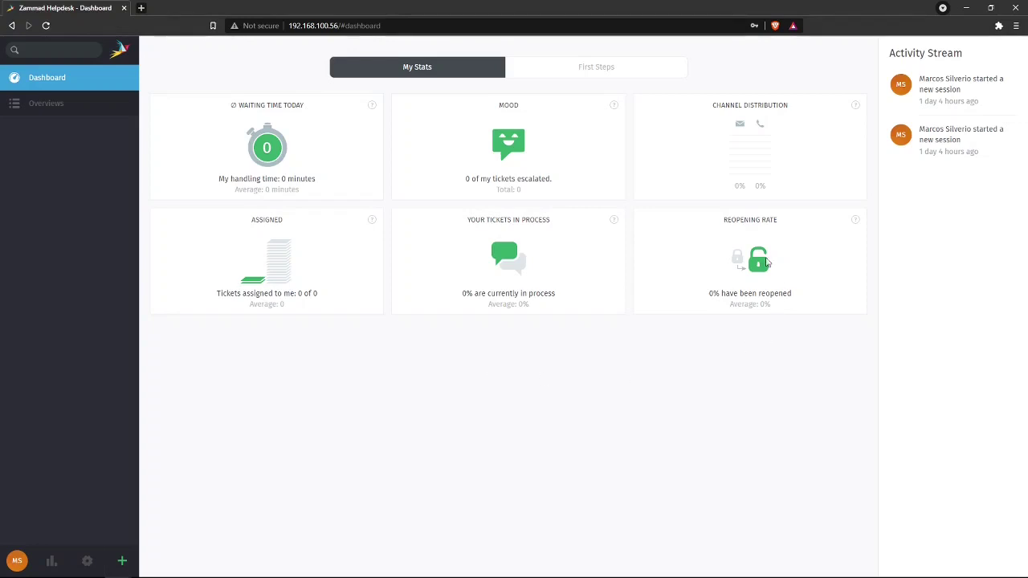
drag(799, 297, 710, 294)
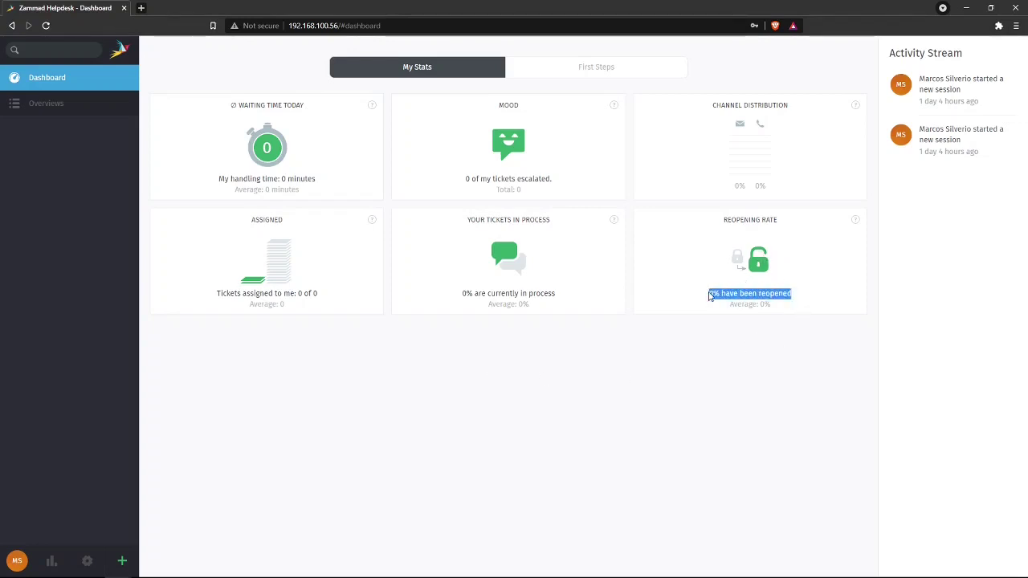
click(672, 347)
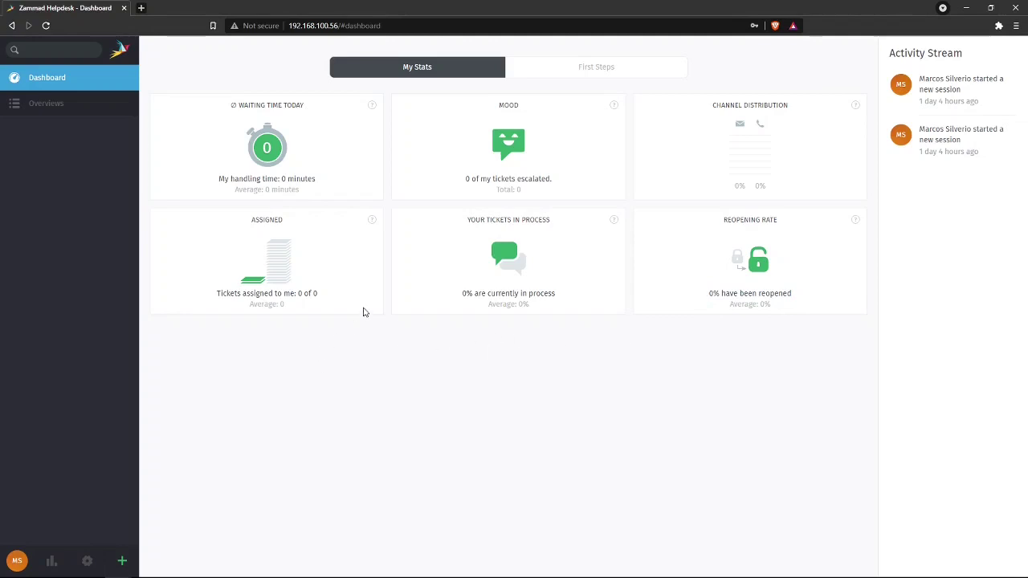
drag(550, 180, 468, 188)
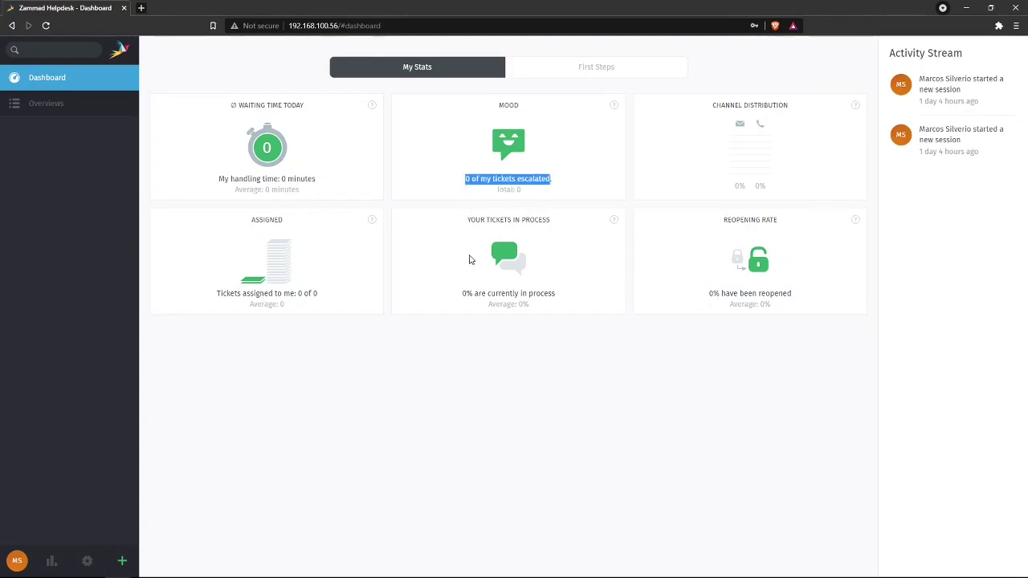
click(317, 169)
drag(318, 177, 220, 181)
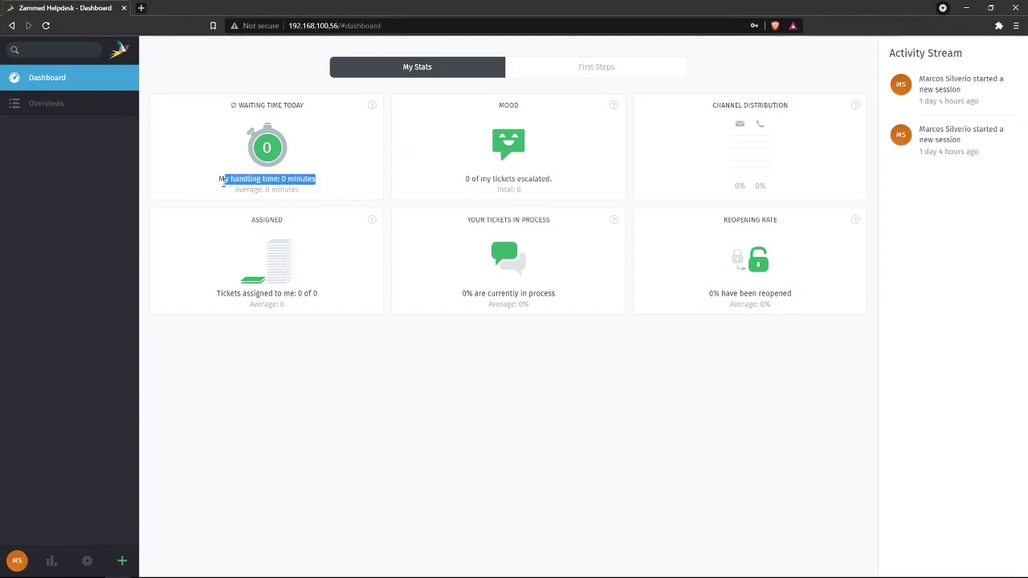
click(420, 404)
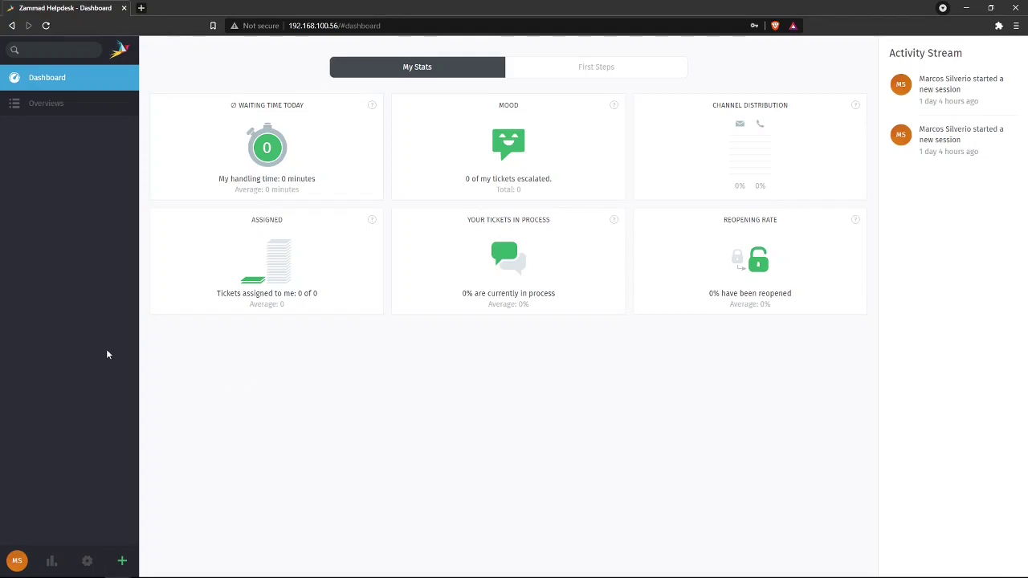
- Browse Unassigned & Open, pending, subscribed, My assigned and Escalated ticket overviews
click(46, 109)
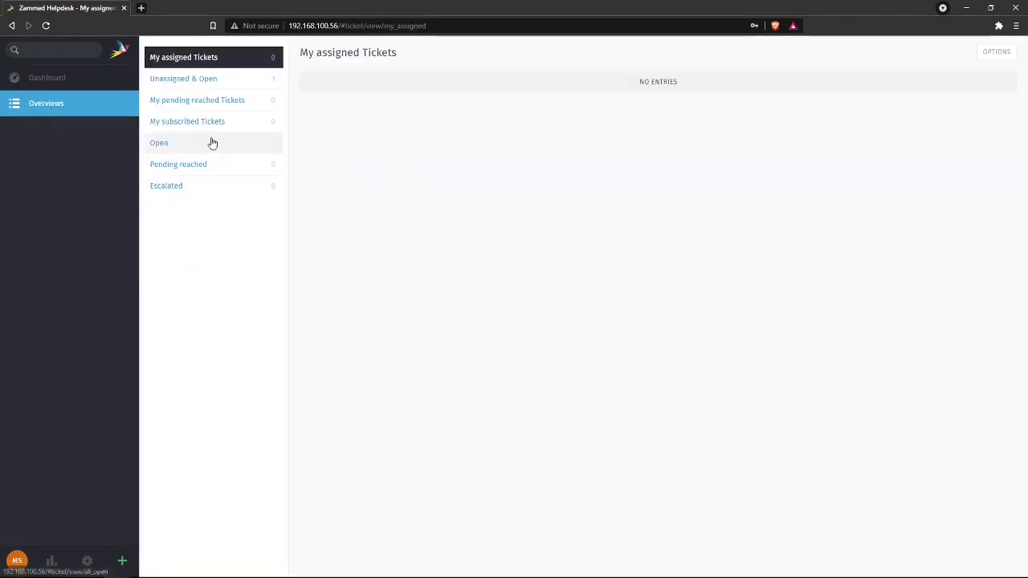
click(234, 85)
click(245, 101)
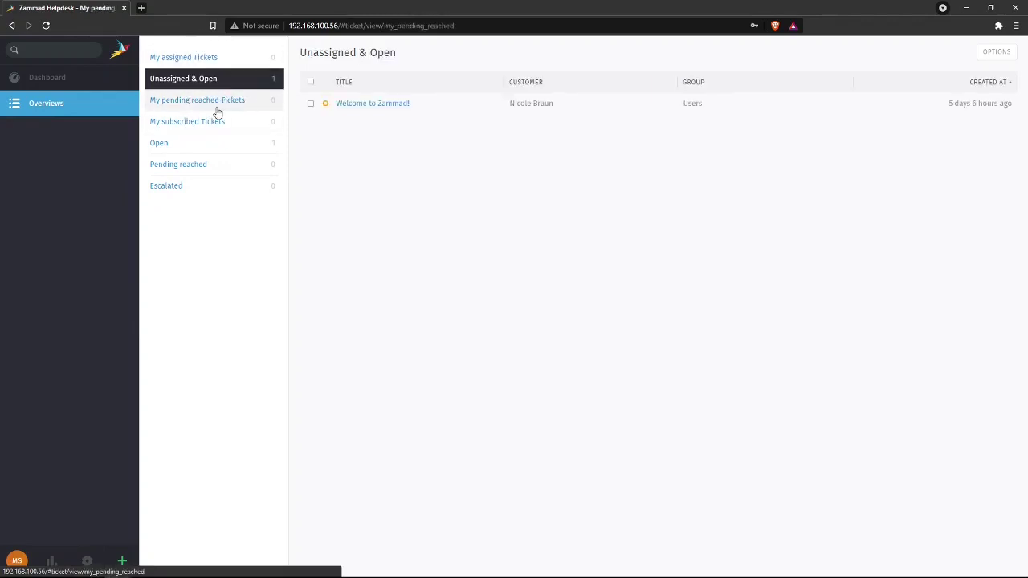
click(205, 122)
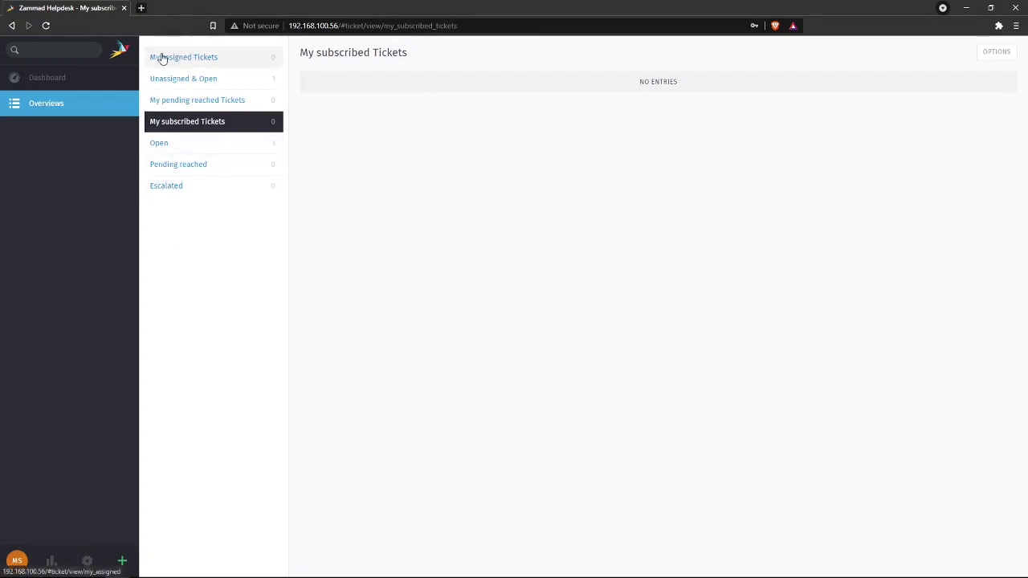
click(229, 59)
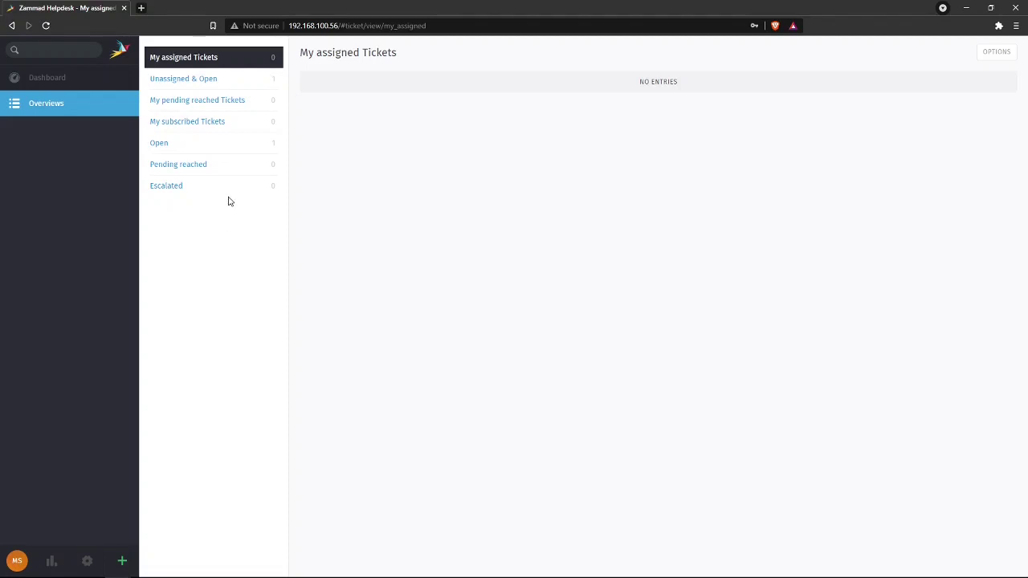
click(195, 182)
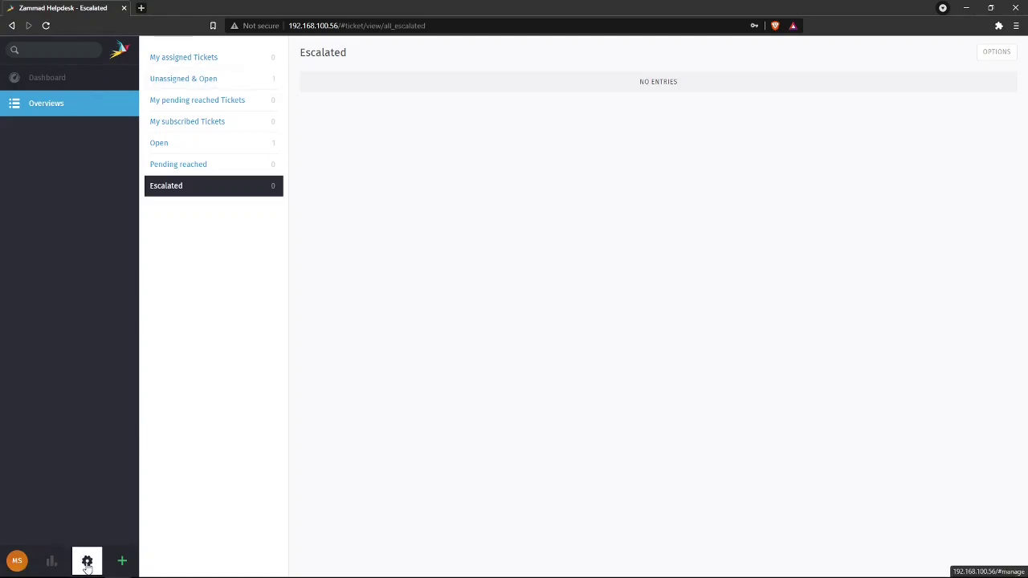
- Go to the admin Manage > Users page listing the two user accounts
click(87, 562)
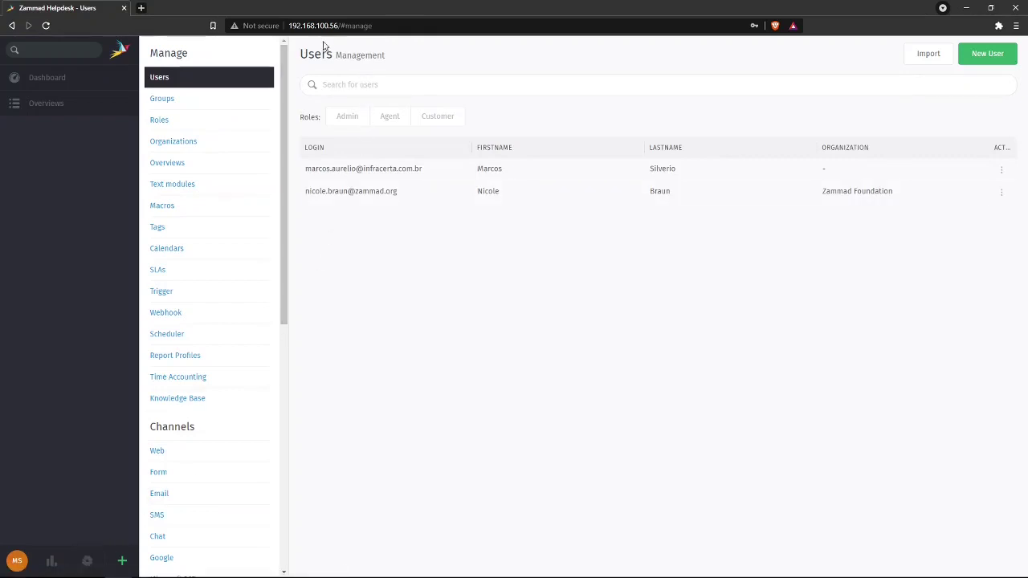
mouse_move(284, 57)
mouse_down()
mouse_move(294, 137)
mouse_move(289, 300)
mouse_move(279, 56)
mouse_up()
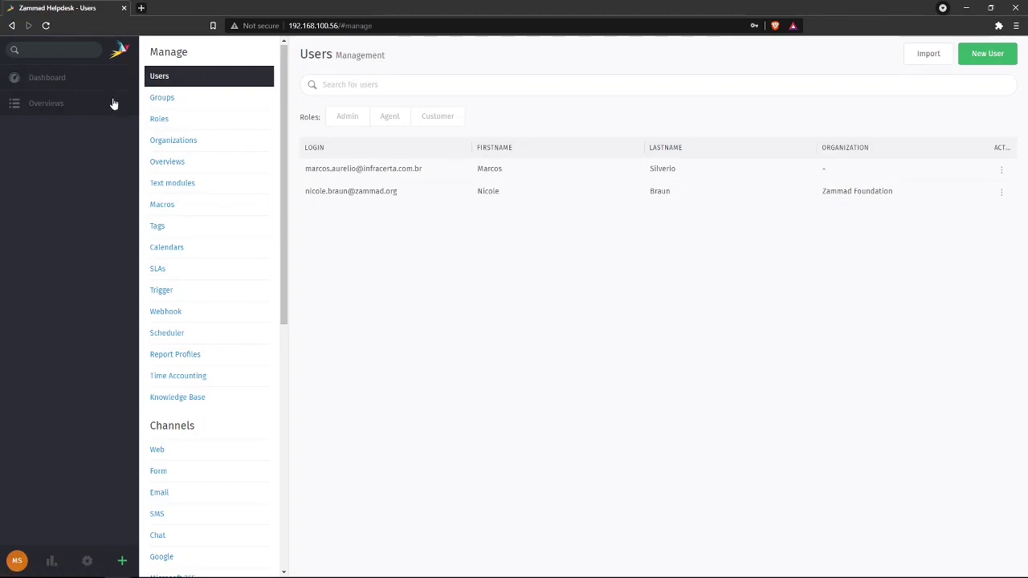
- Browse the Groups and Roles lists, ending on the Organizations list with Zammad Foundation
click(201, 97)
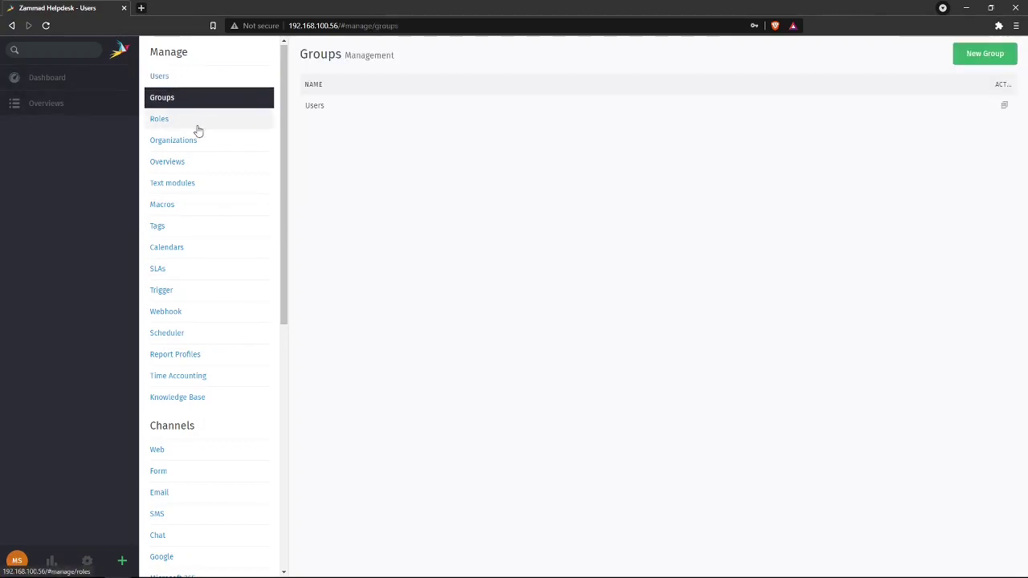
click(199, 127)
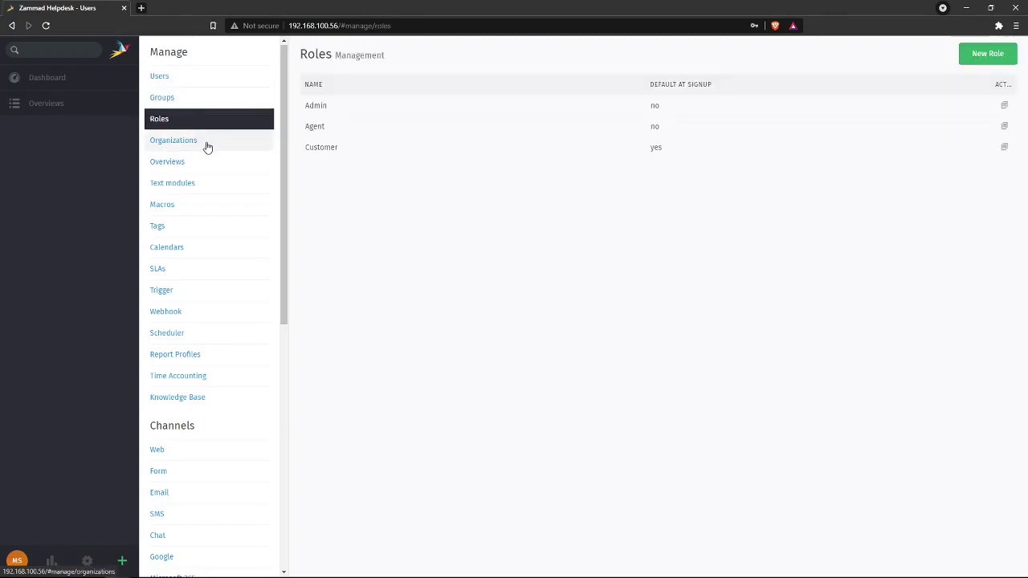
click(212, 146)
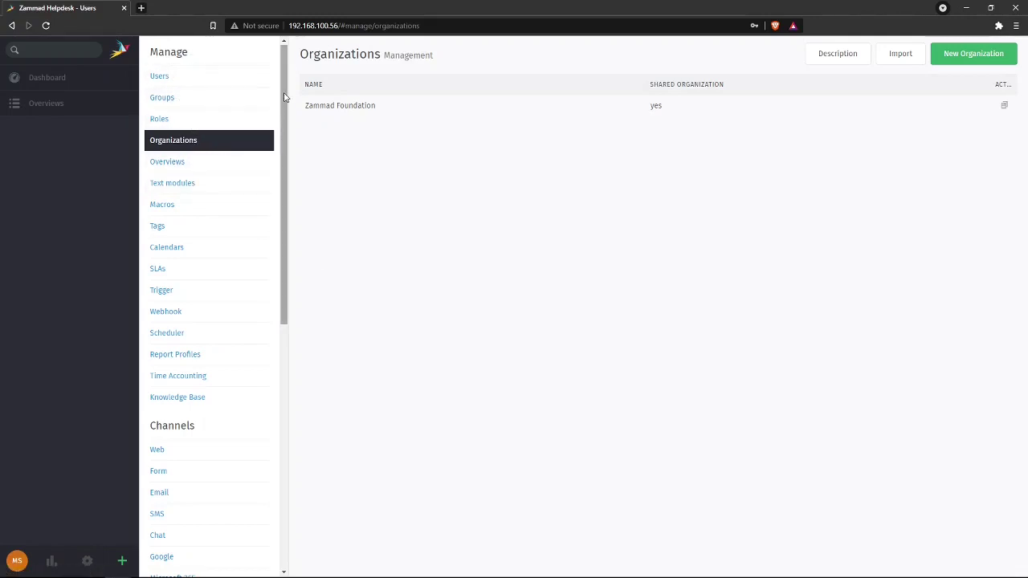
- Inspect the My assigned Tickets overview settings, then open and discard a New Overview form unsaved
scroll(211, 128, down, 1)
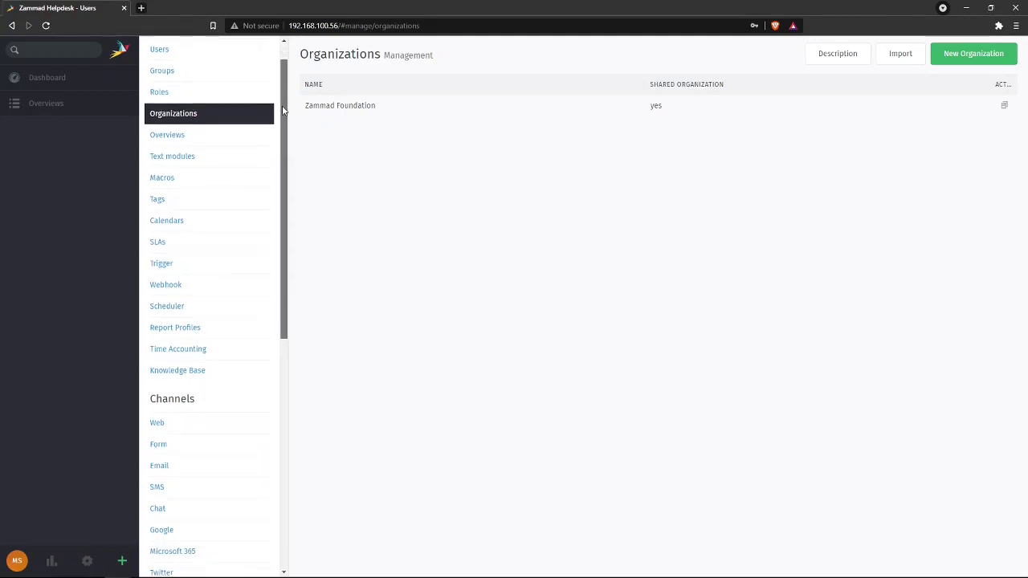
click(207, 136)
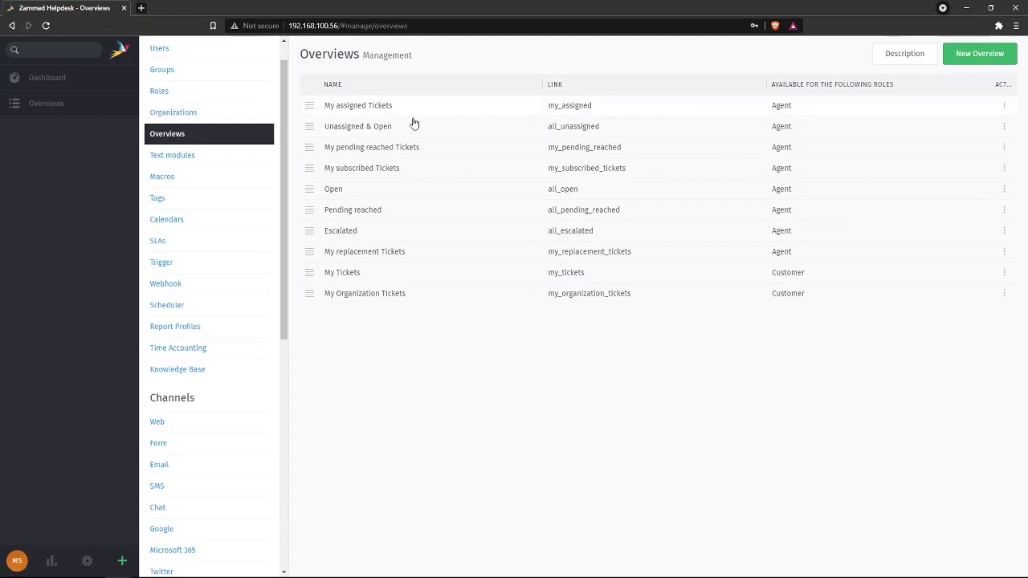
click(386, 108)
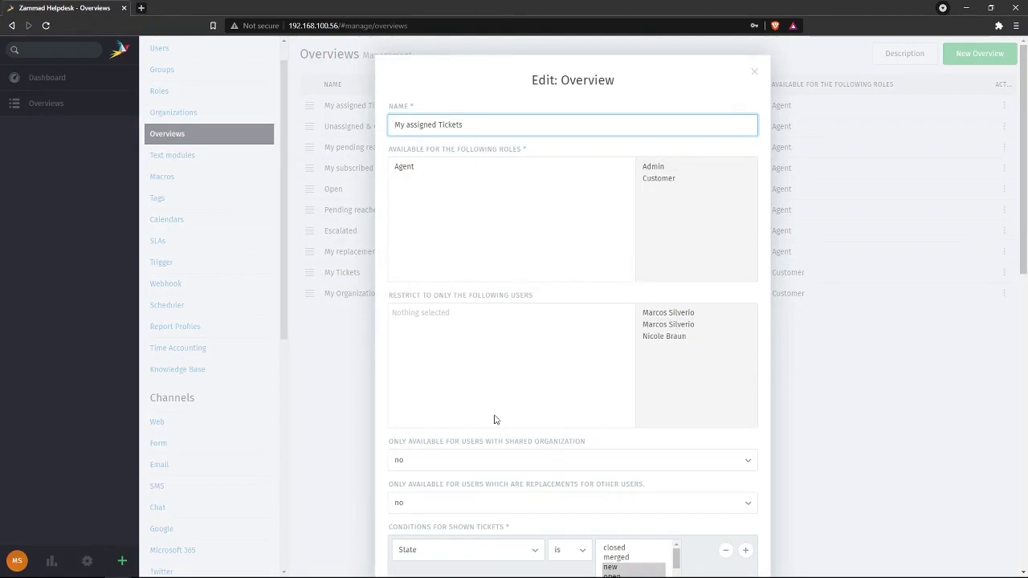
scroll(474, 450, down, 5)
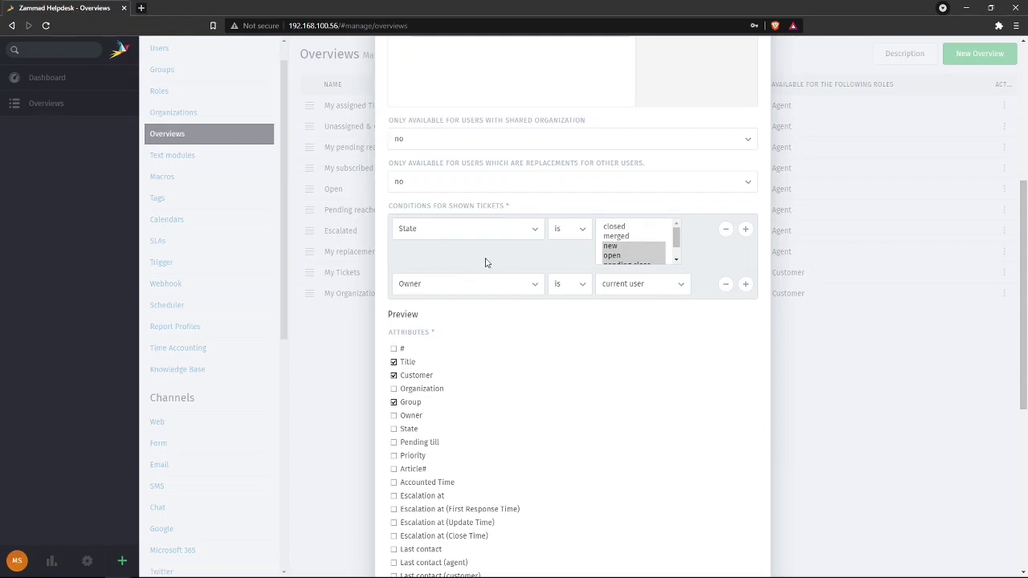
scroll(554, 456, down, 3)
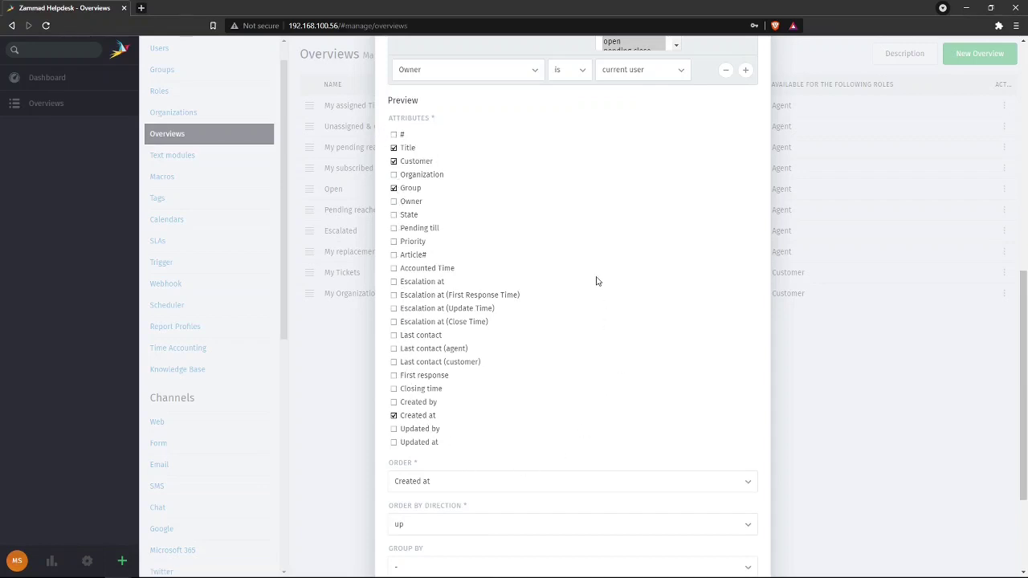
scroll(596, 281, down, 2)
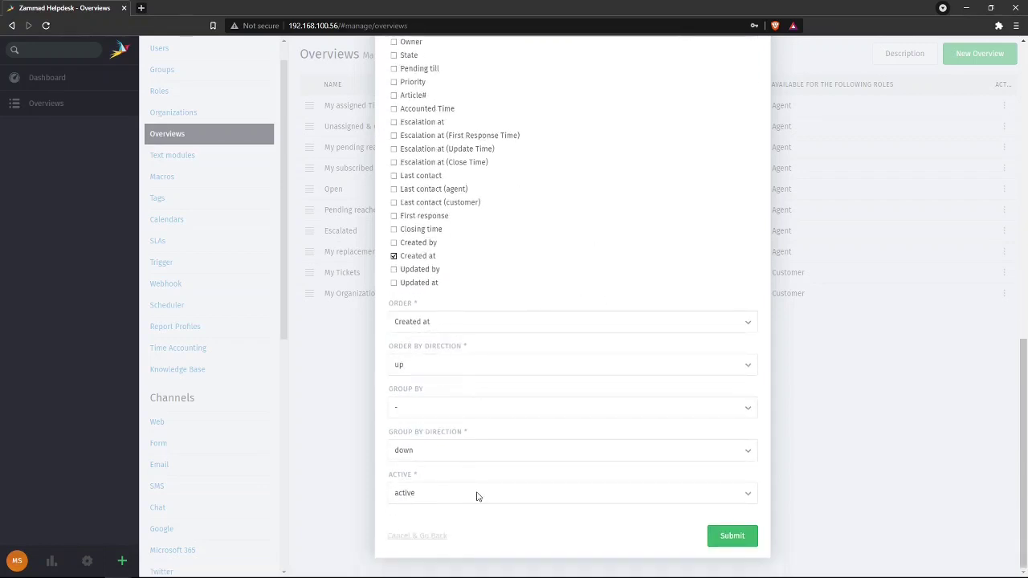
scroll(652, 204, up, 3)
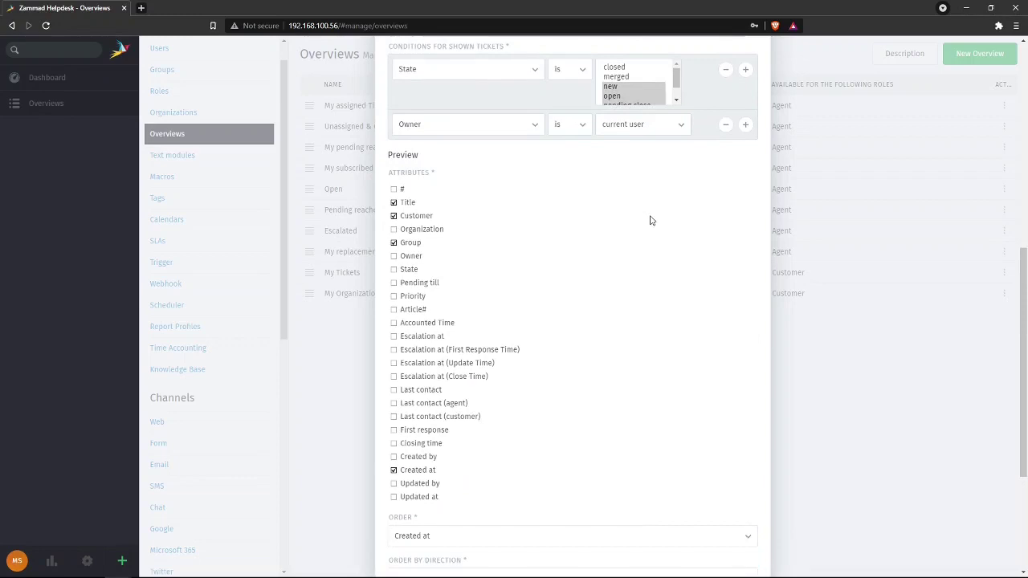
scroll(650, 220, up, 6)
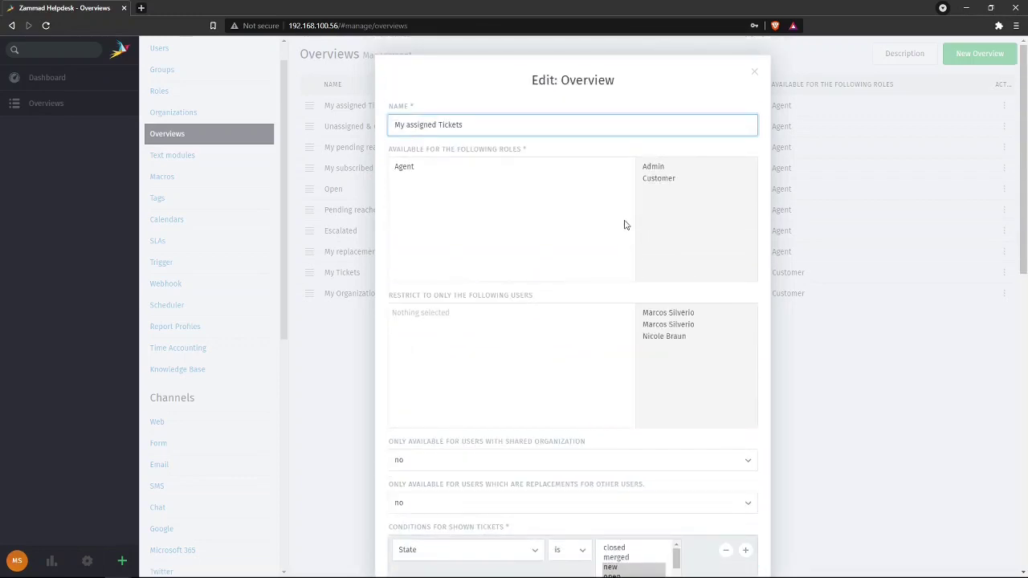
click(756, 72)
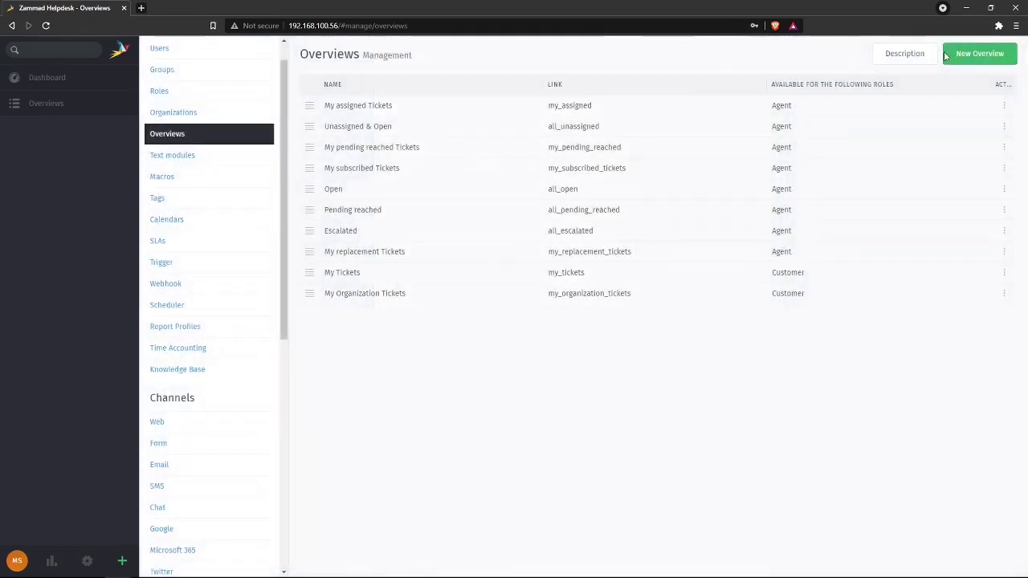
click(974, 53)
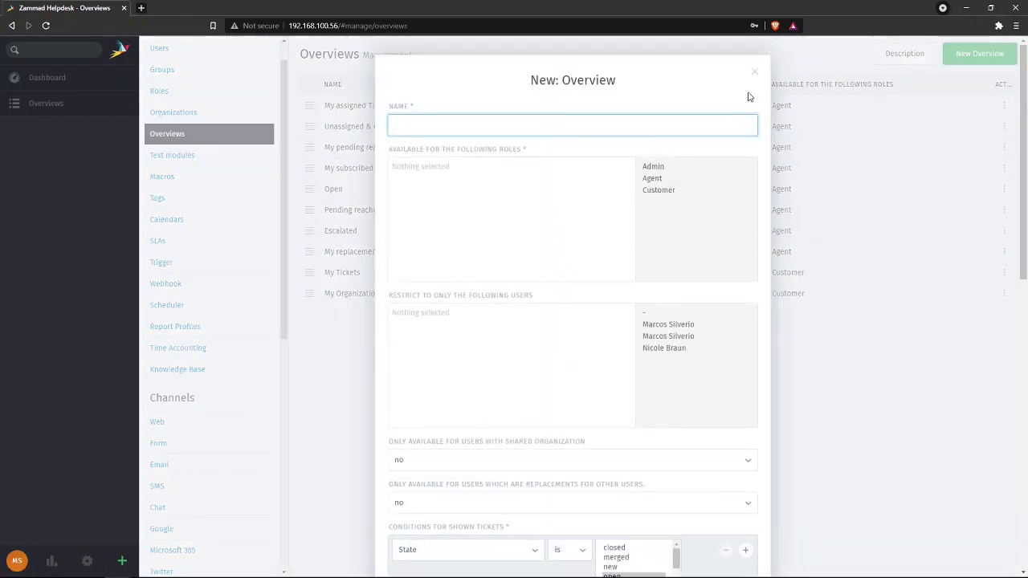
click(757, 76)
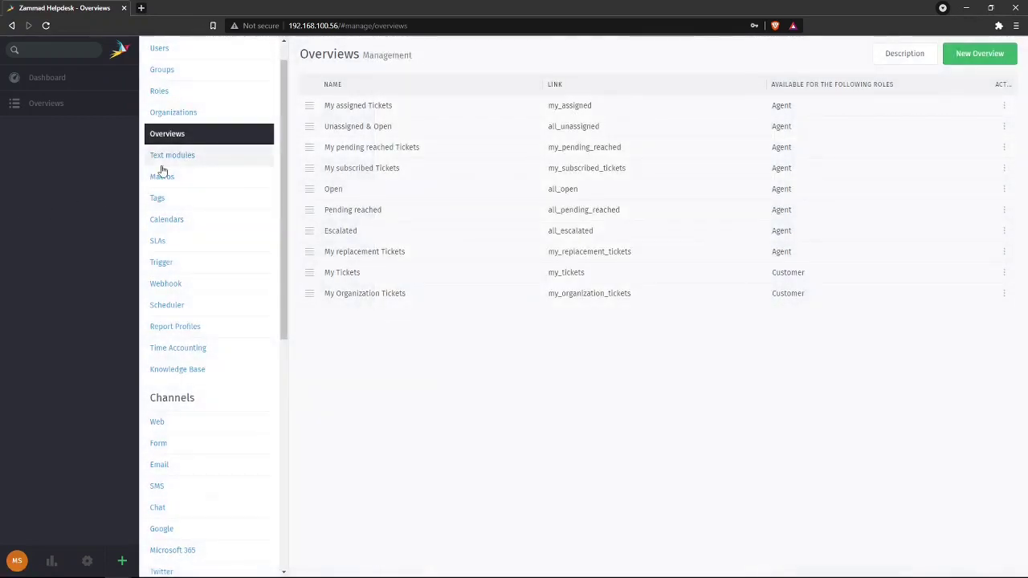
- Review the Best regards text module's name and content without saving
click(222, 157)
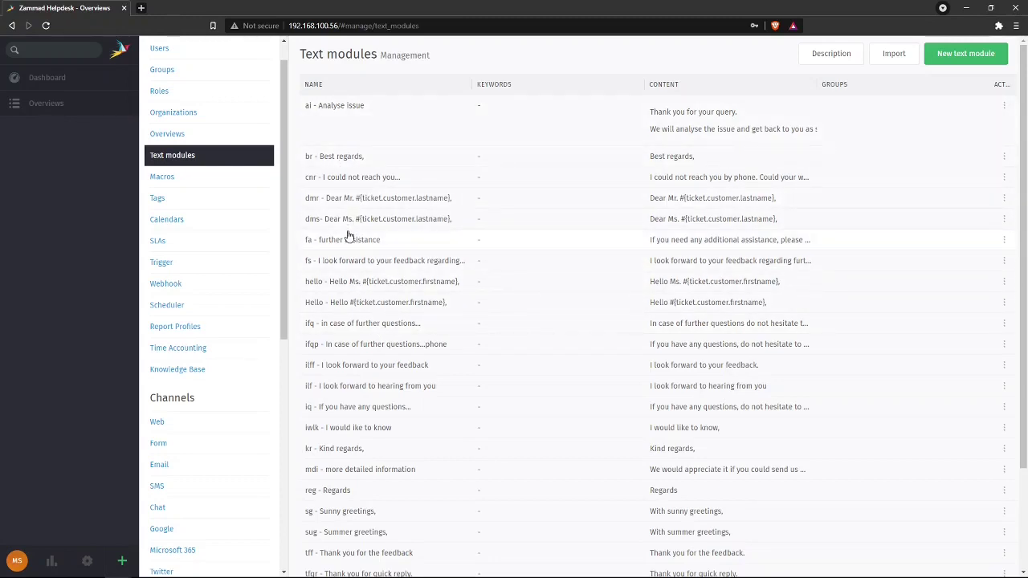
click(386, 161)
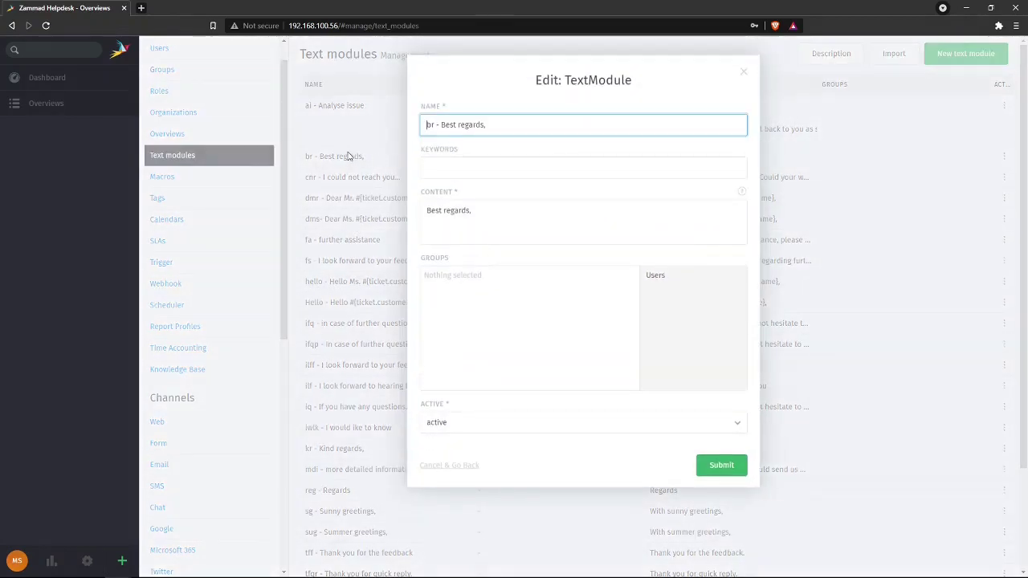
triple_click(490, 124)
drag(514, 212, 388, 219)
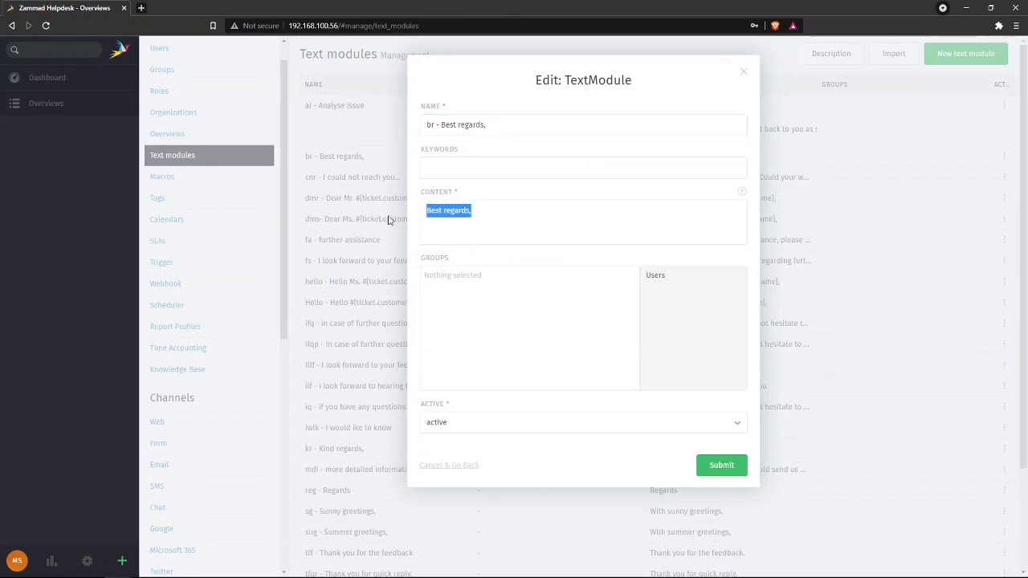
click(439, 465)
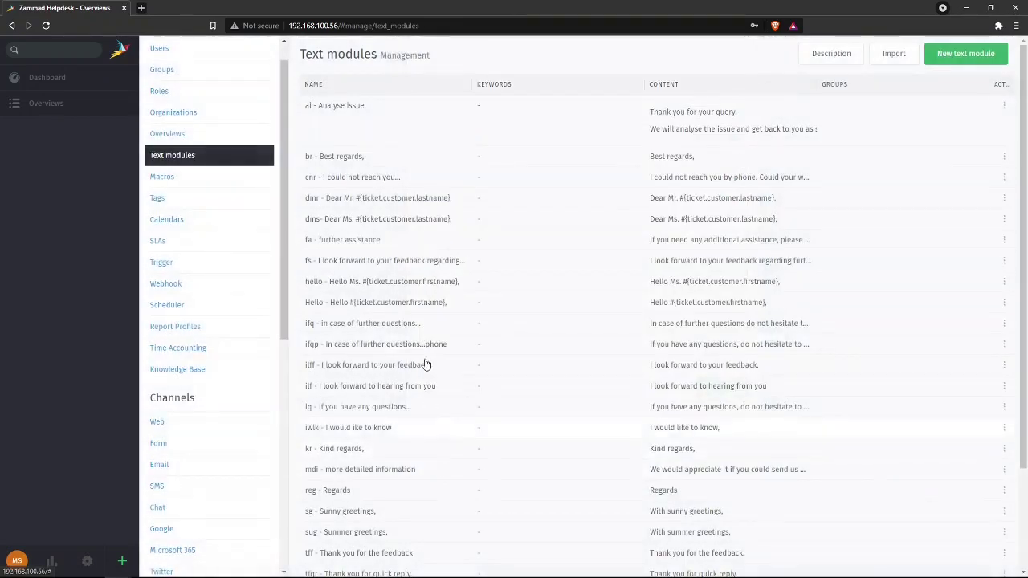
- Review the Dear Mr. text module's name without saving changes
click(387, 201)
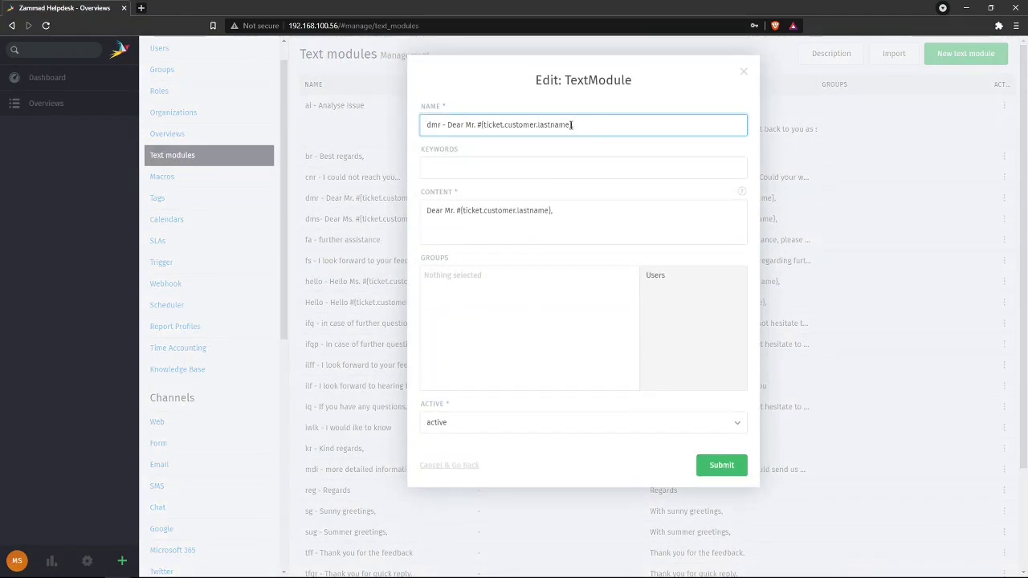
drag(550, 125, 466, 125)
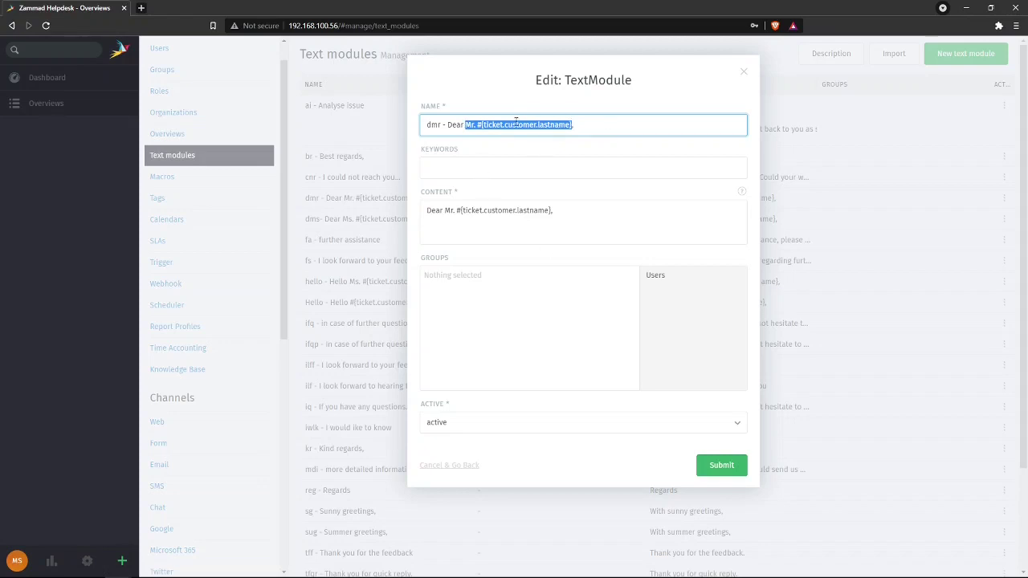
click(604, 127)
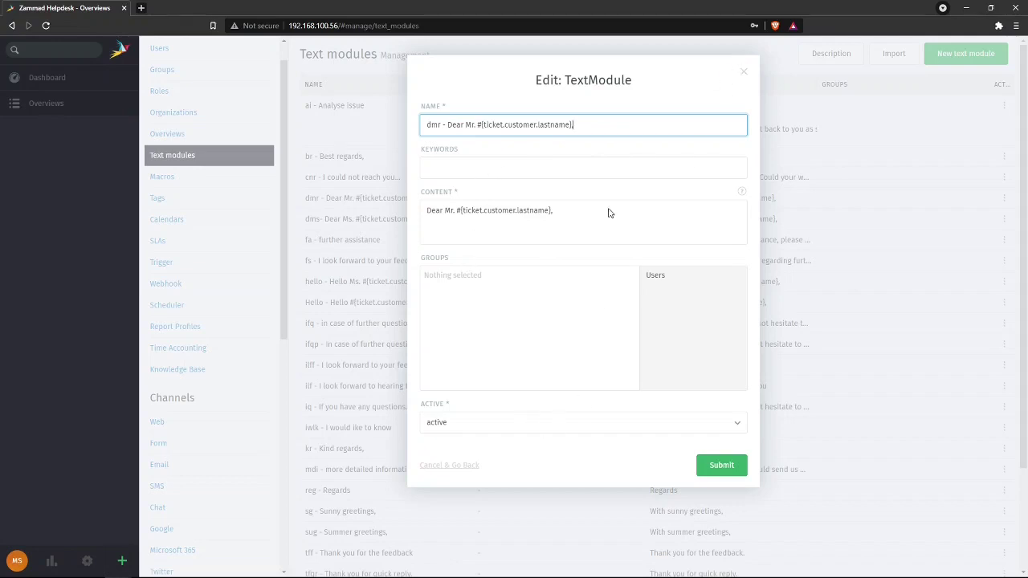
click(743, 70)
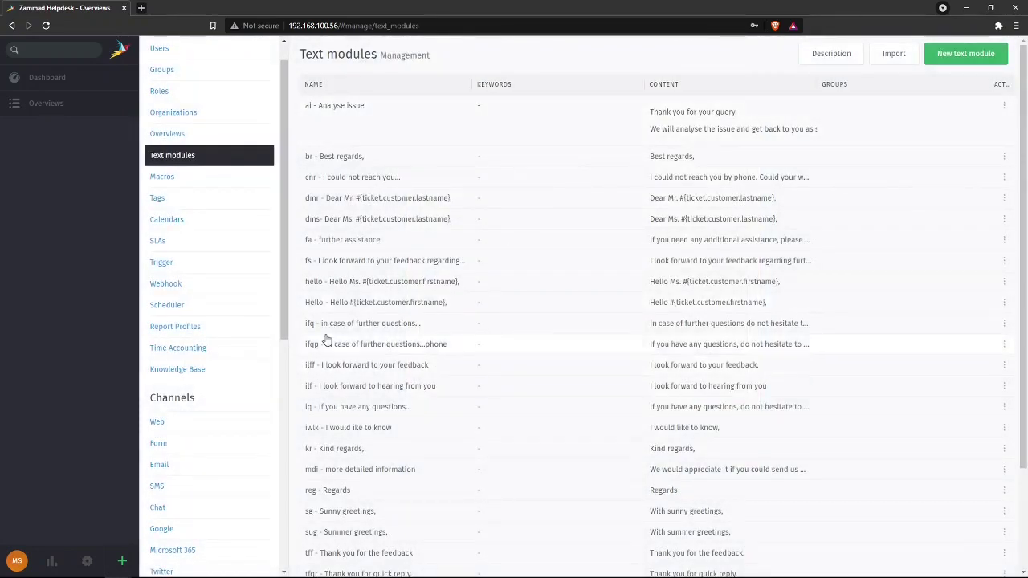
- Show the Macros list containing the Close & Tag as Spam macro
scroll(459, 377, down, 3)
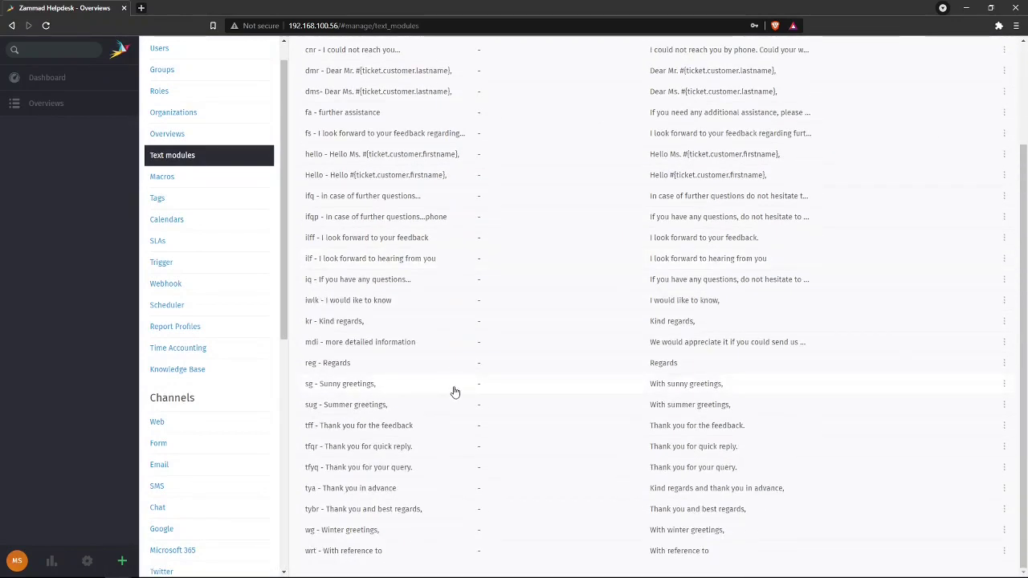
scroll(452, 387, up, 3)
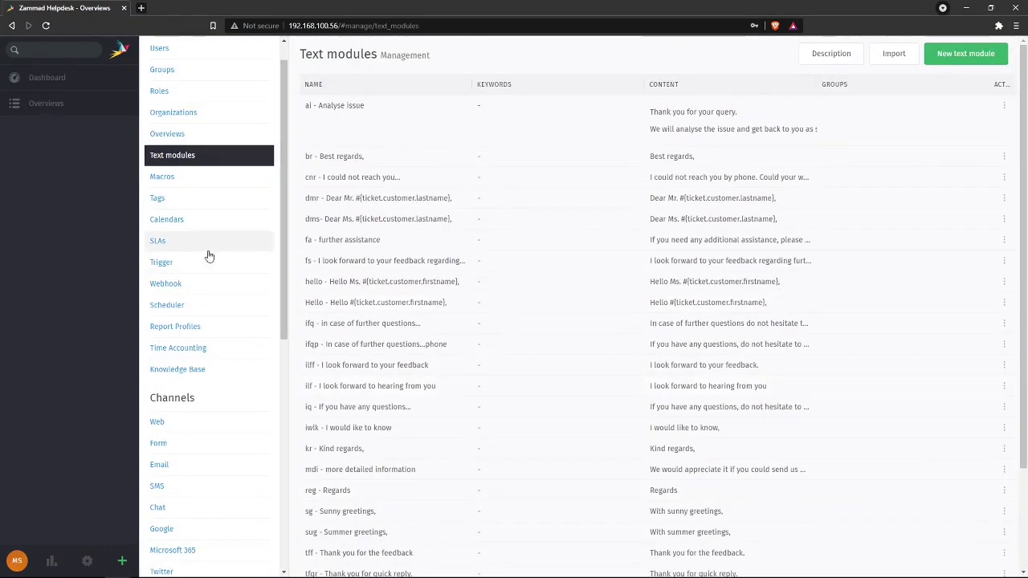
click(204, 179)
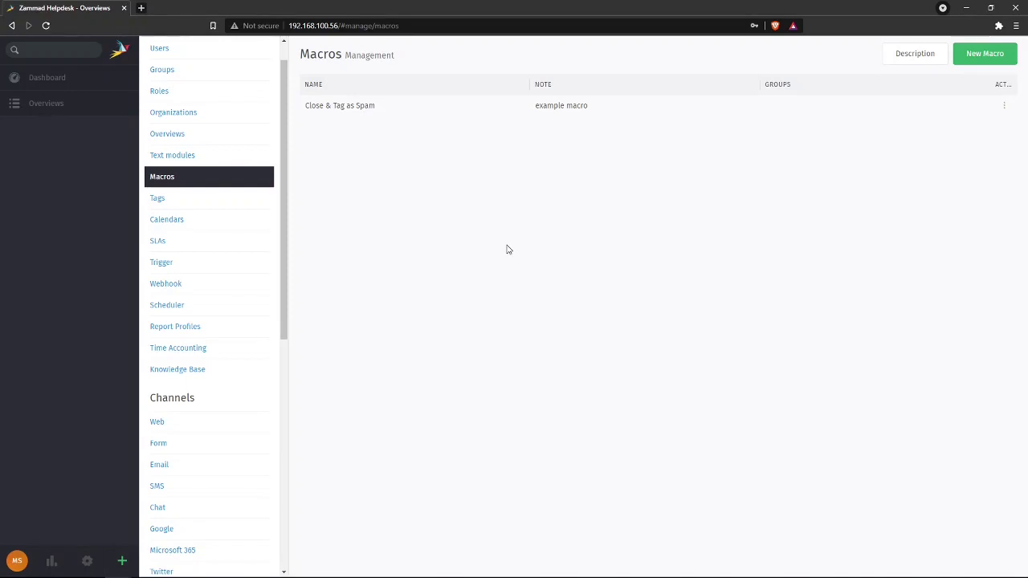
- Look over Tags without adding one, then Calendars, ending on the empty SLA page
click(212, 200)
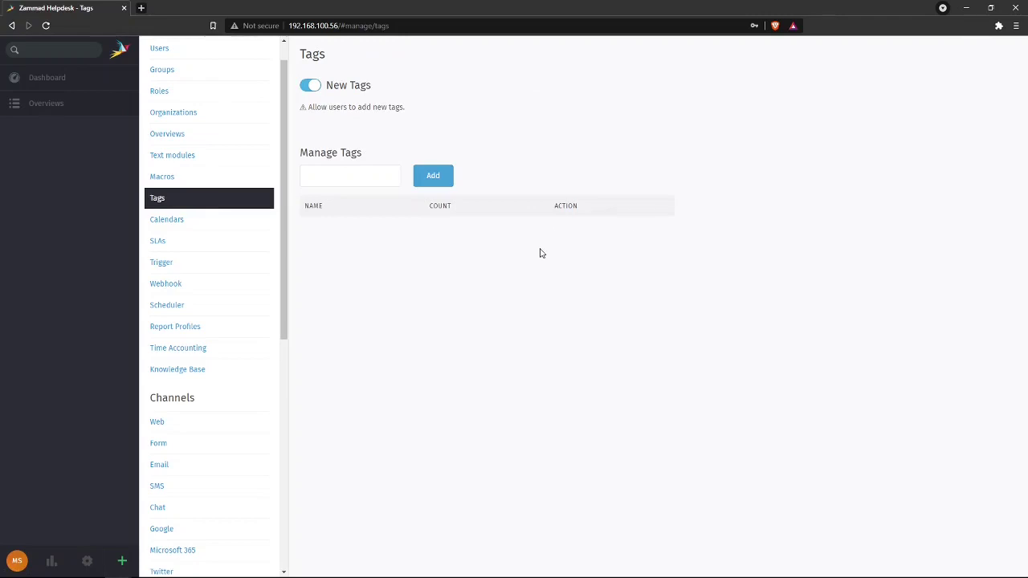
click(335, 168)
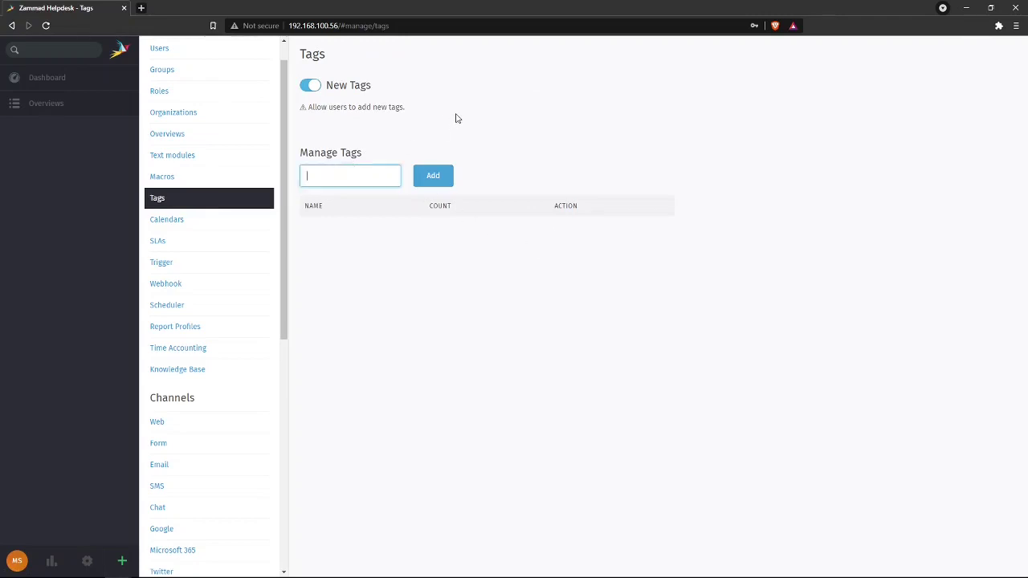
click(458, 117)
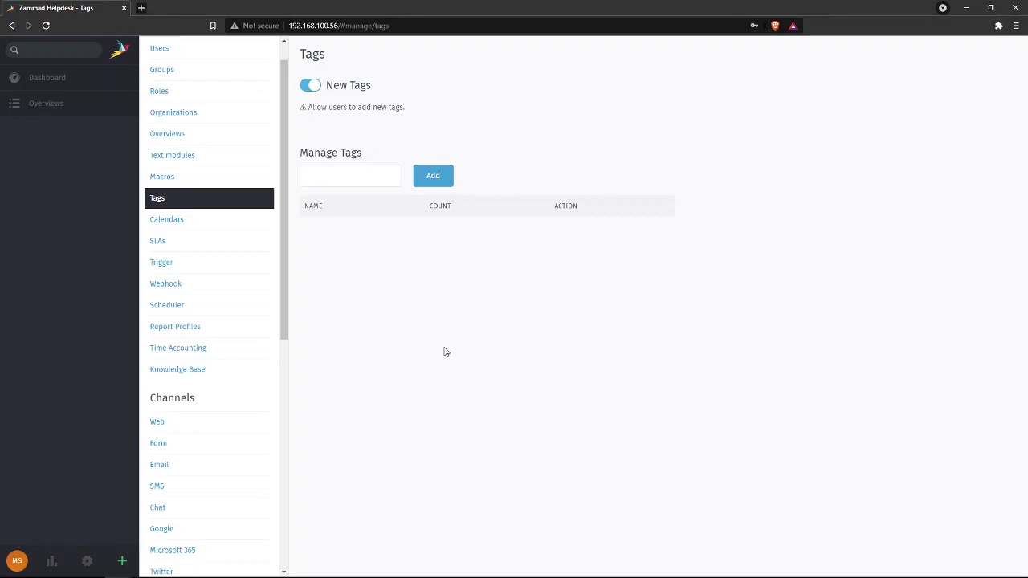
click(201, 220)
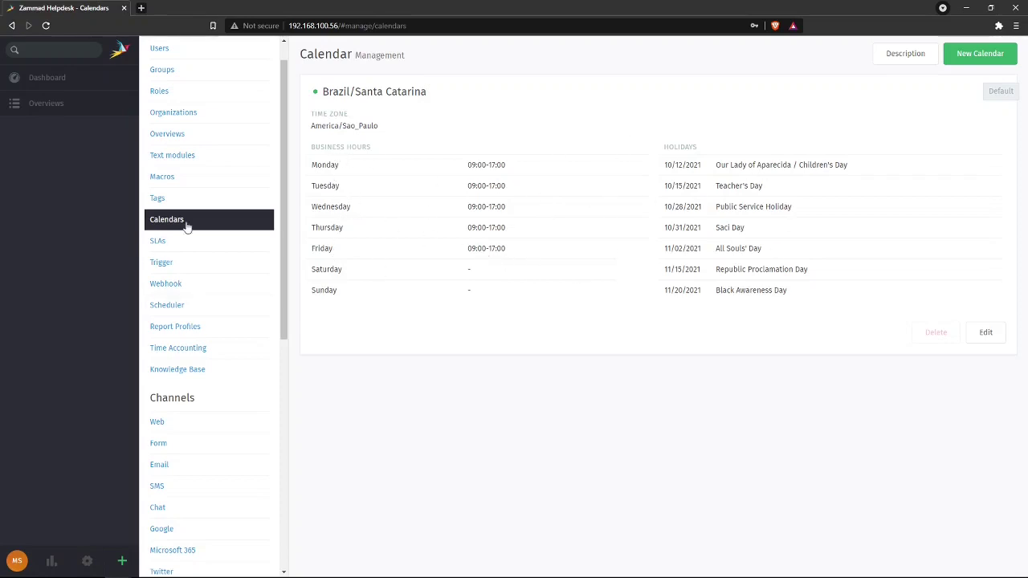
click(200, 245)
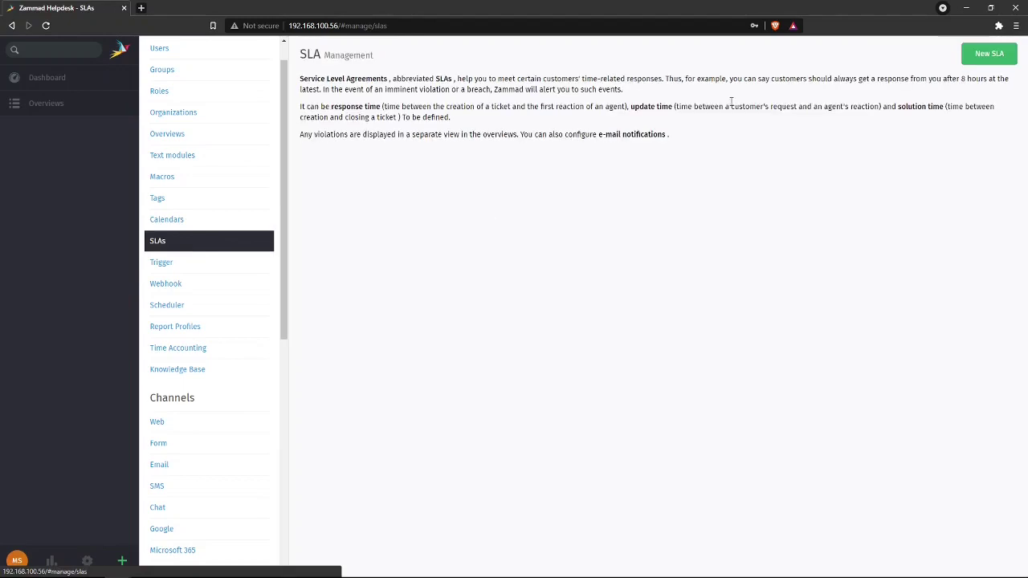
- Discard a draft SLA with Solution Time and Brazil/Santa Catarina calendar, then view Triggers
click(989, 53)
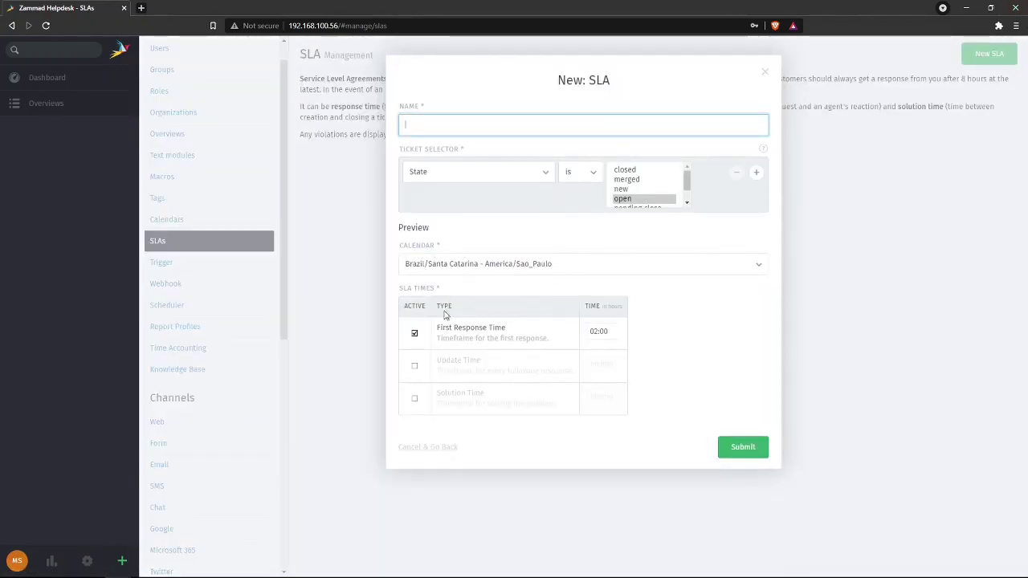
click(416, 400)
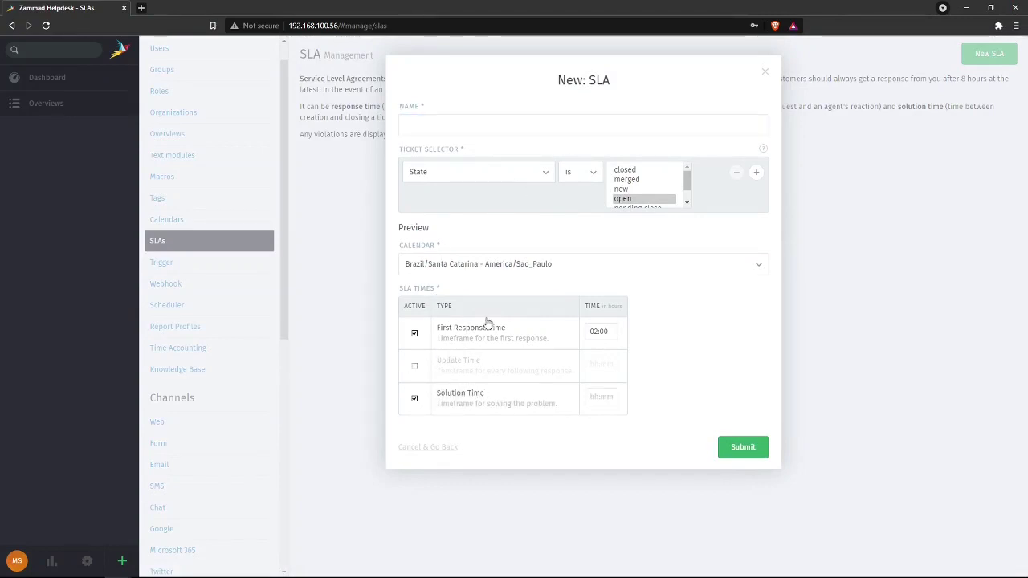
click(524, 265)
click(526, 267)
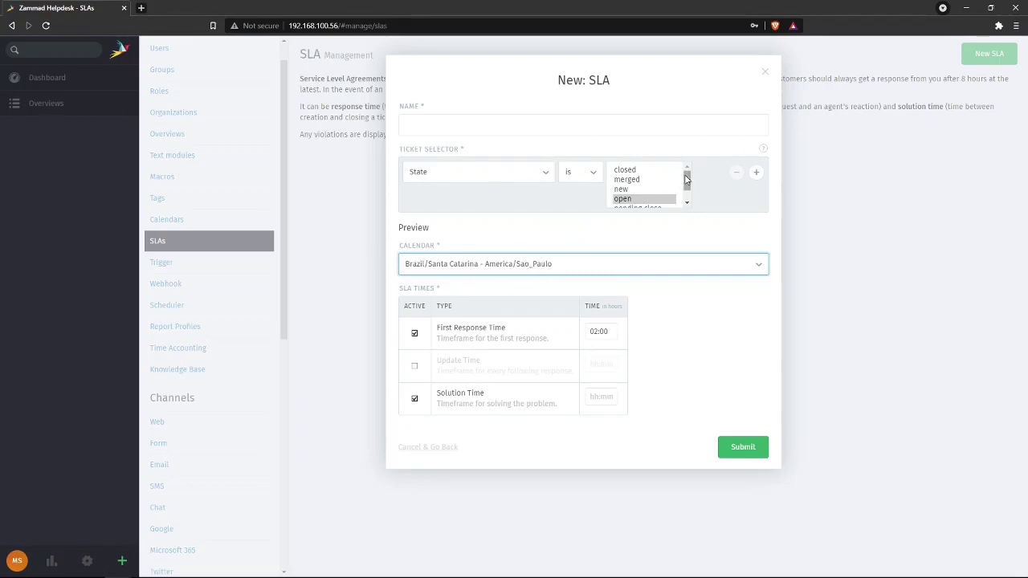
mouse_move(686, 178)
mouse_down()
mouse_move(689, 191)
mouse_move(688, 168)
mouse_up()
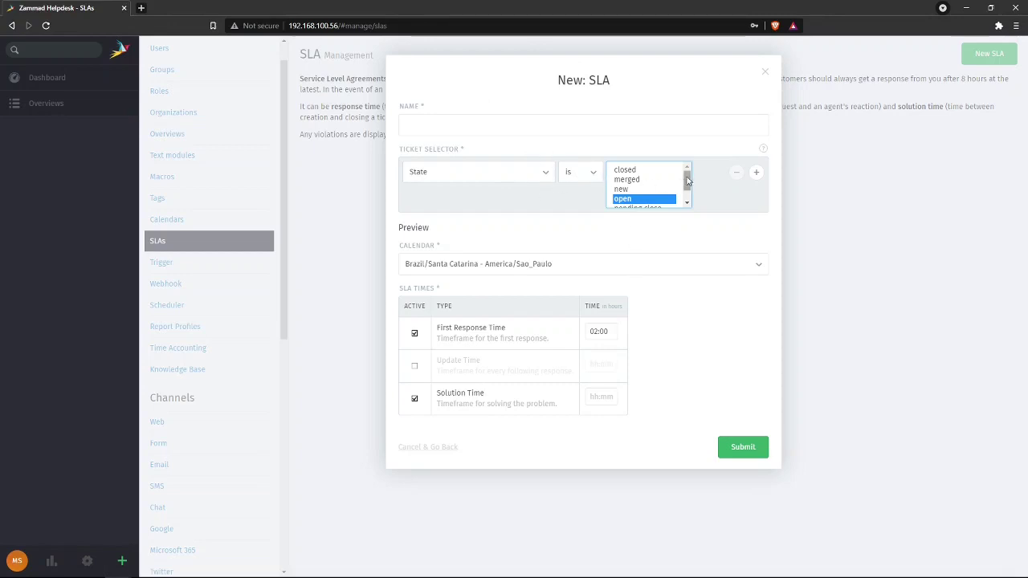
drag(688, 180, 477, 213)
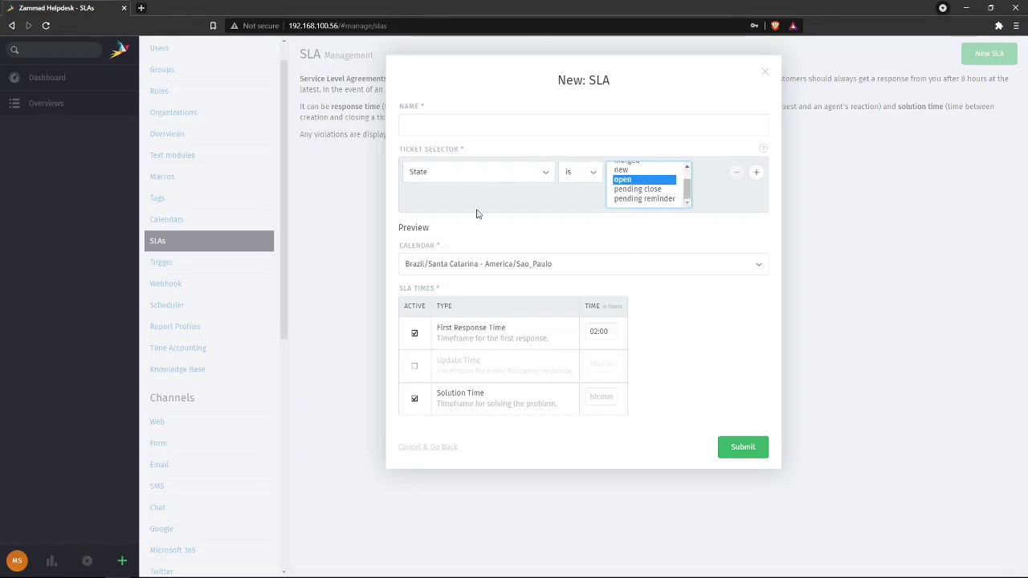
click(679, 237)
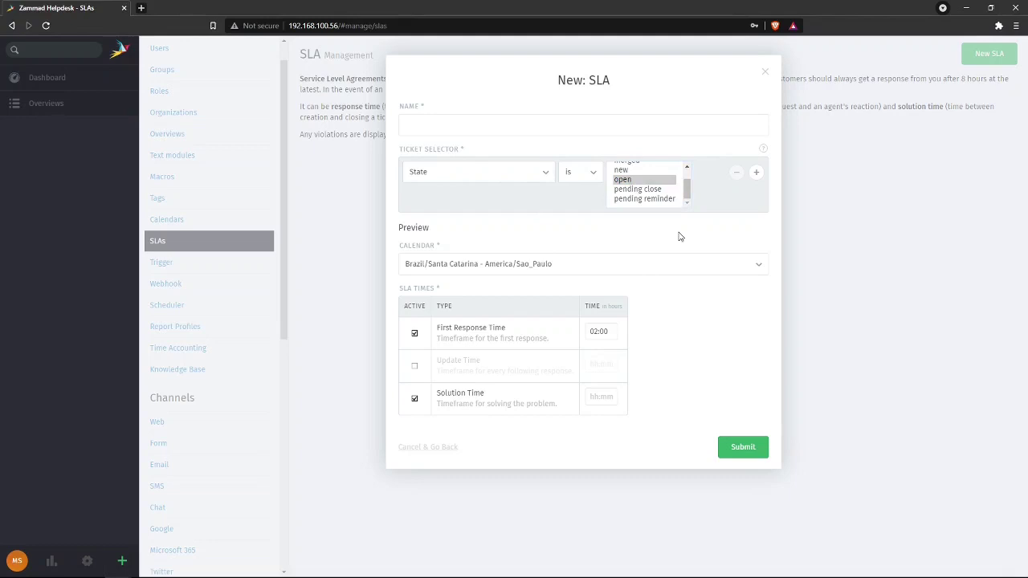
click(769, 77)
click(202, 263)
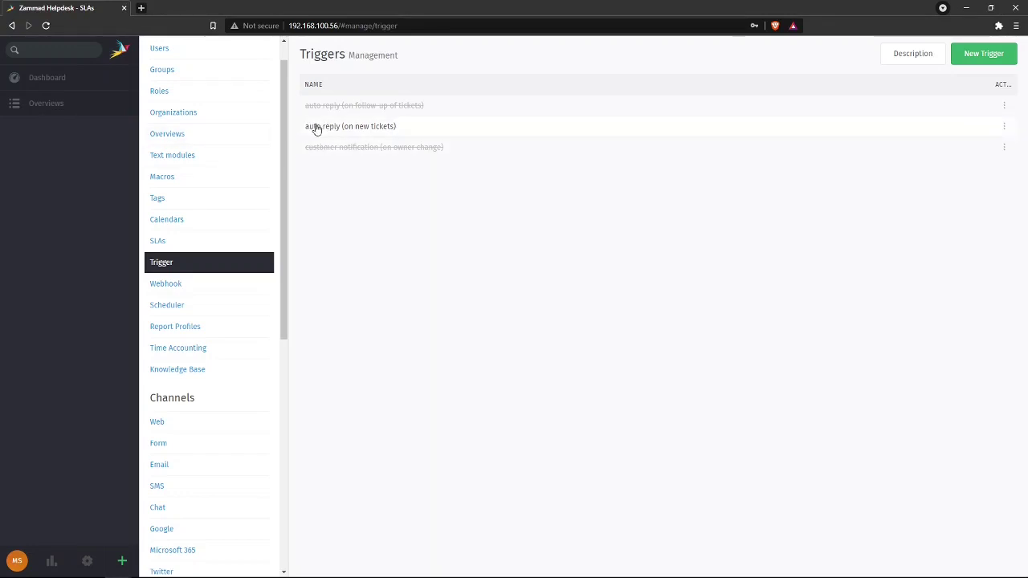
- Open the auto reply (on new tickets) trigger and review its Email action
click(433, 131)
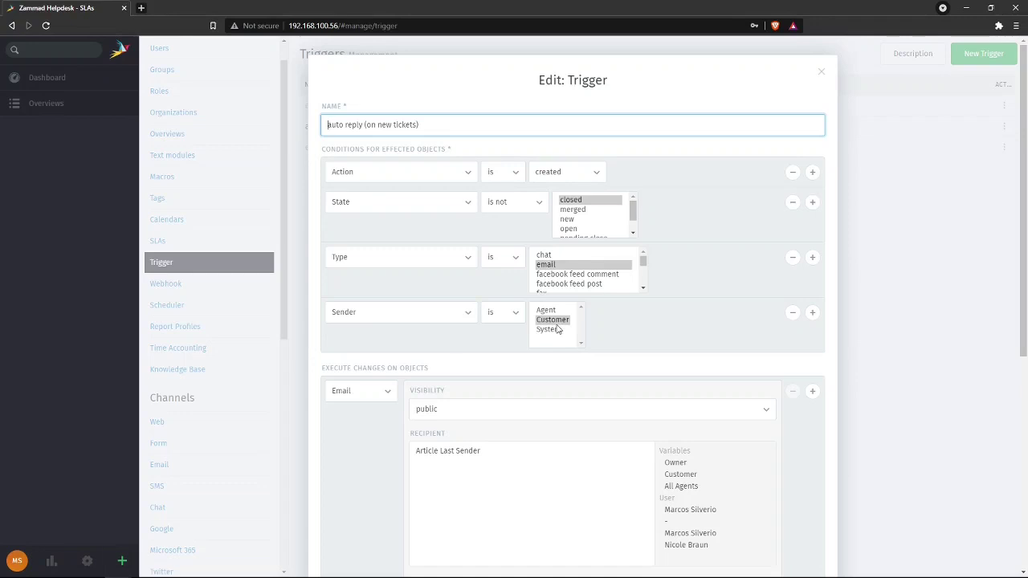
scroll(615, 310, down, 1)
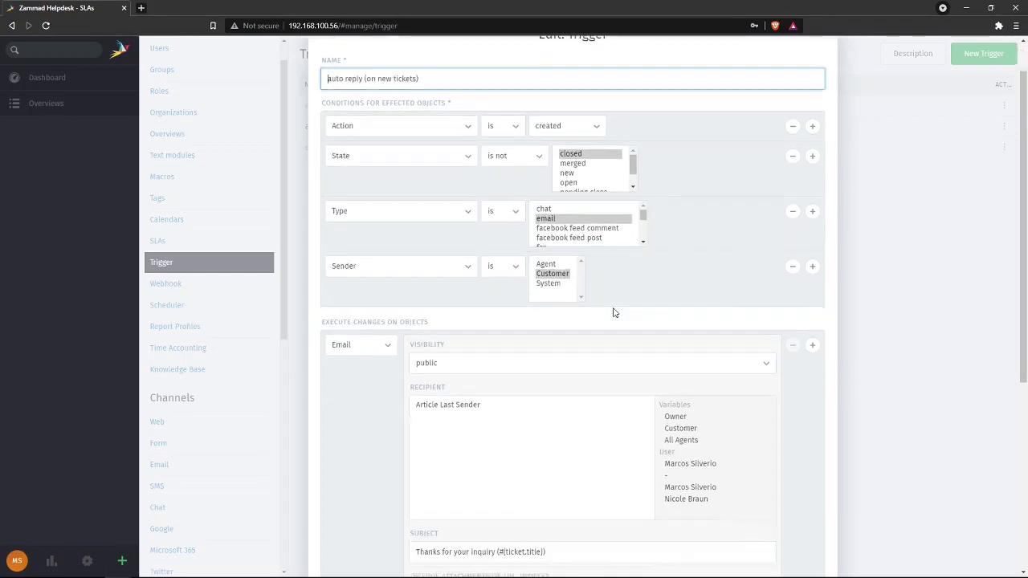
scroll(614, 313, down, 3)
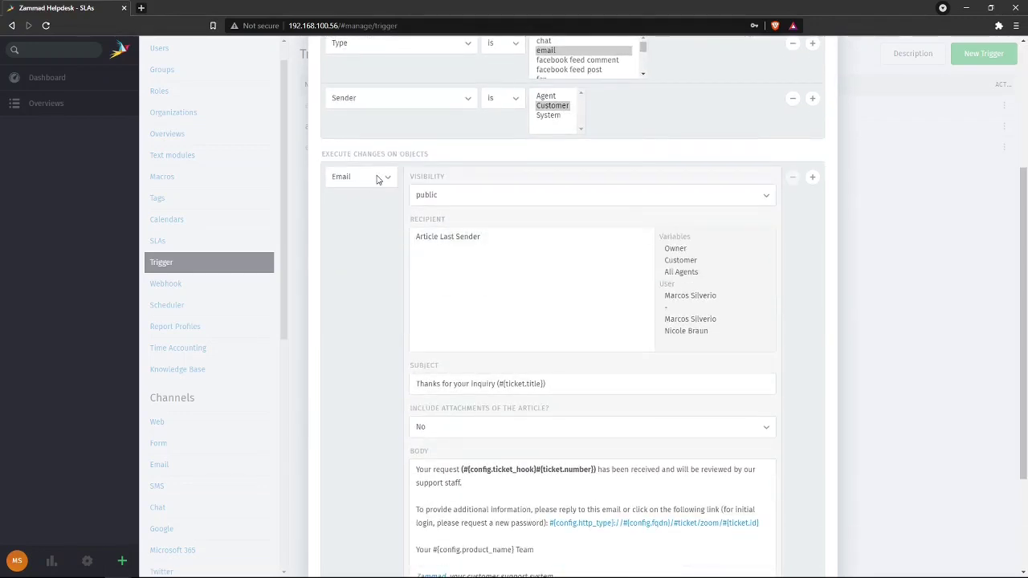
click(377, 178)
click(377, 178)
- Review the auto-reply body and excluded attachments unchanged, ending on the empty Webhooks page
scroll(447, 332, down, 2)
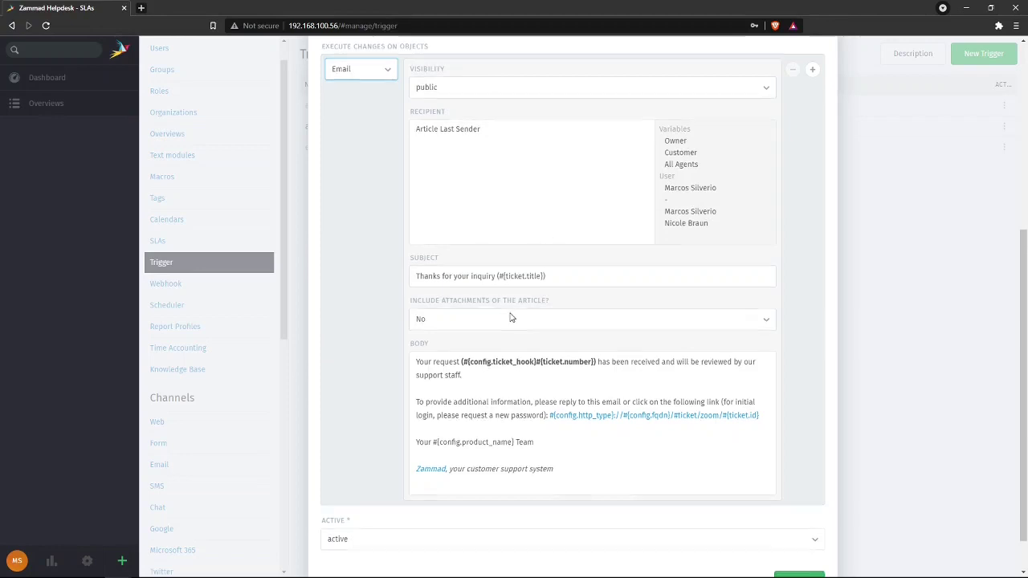
scroll(508, 317, down, 1)
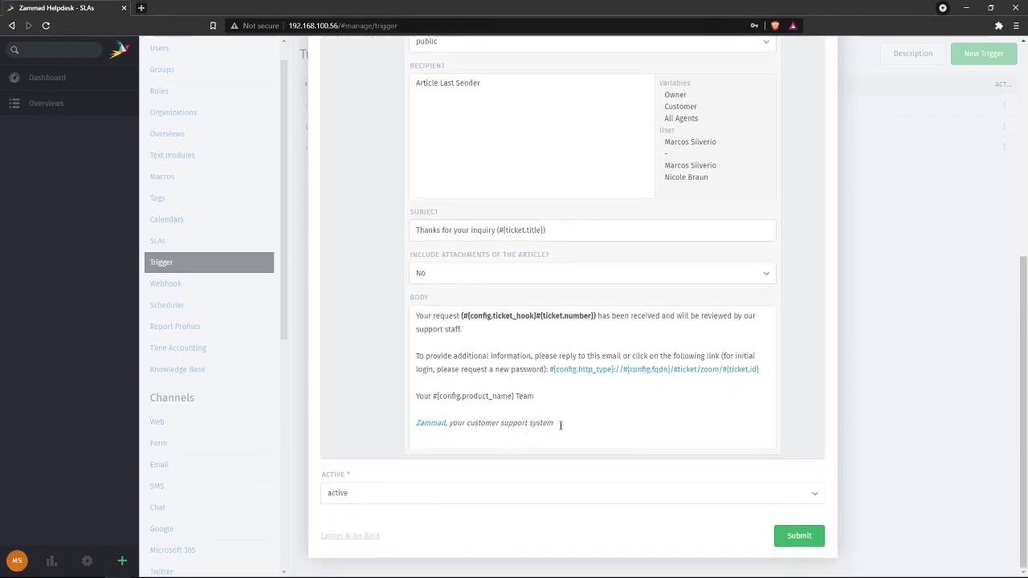
drag(561, 425, 401, 309)
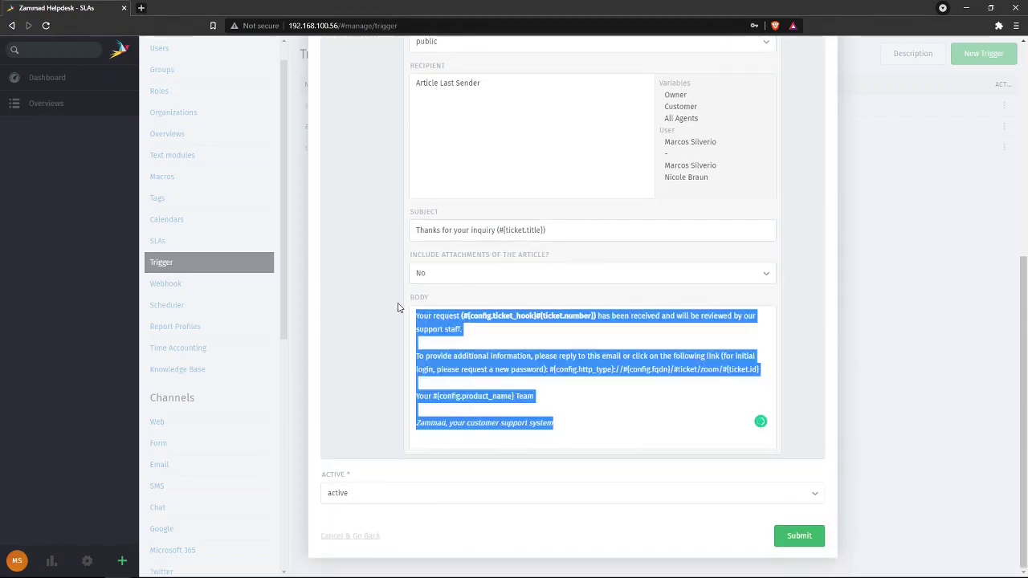
click(451, 254)
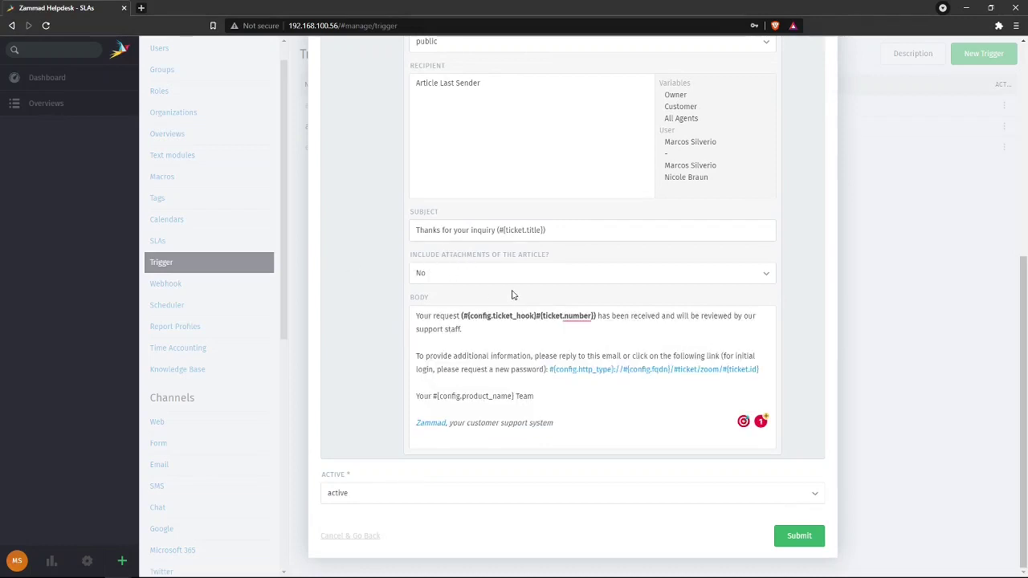
click(490, 278)
click(489, 279)
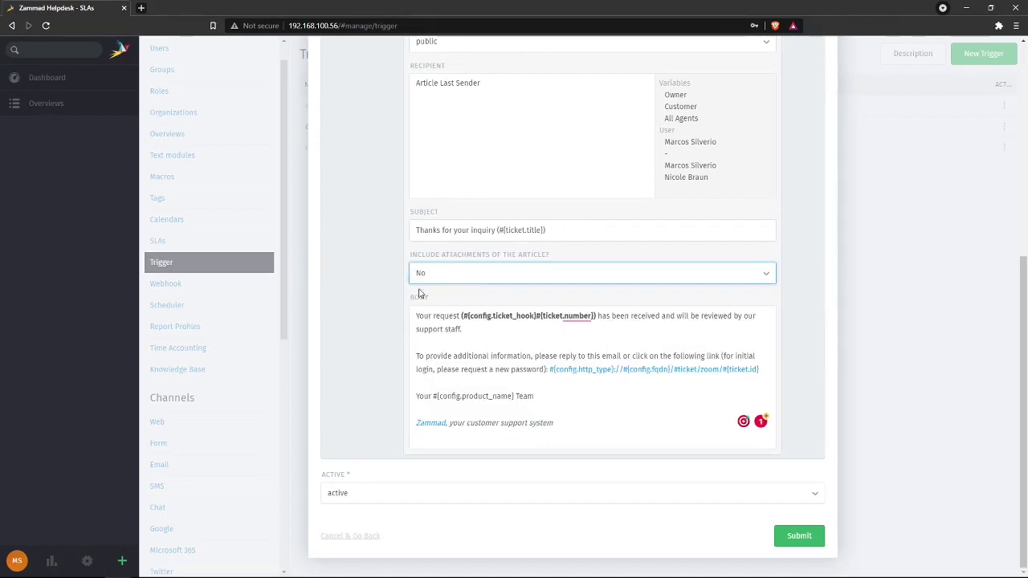
scroll(361, 383, up, 3)
click(191, 285)
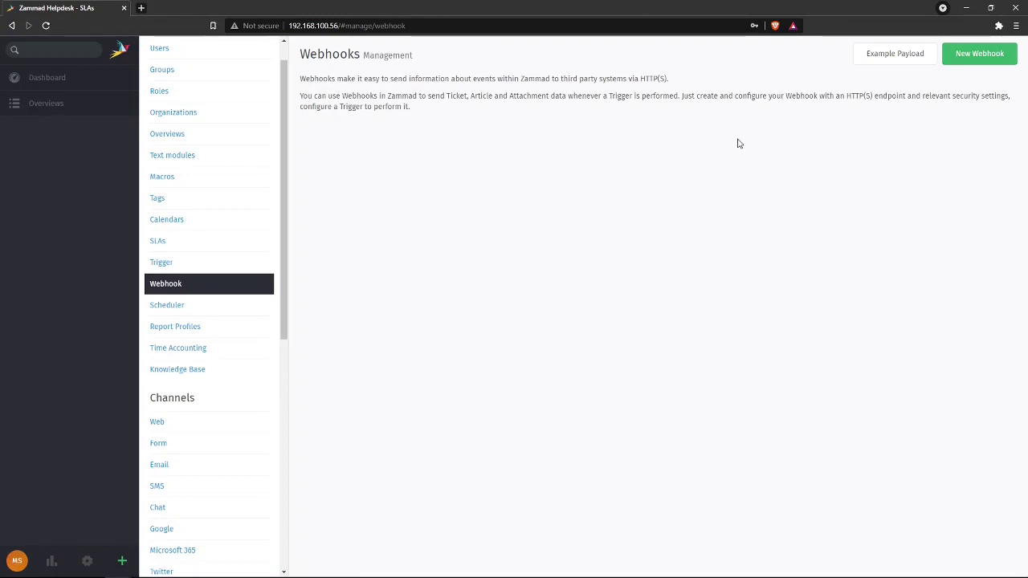
- Open and discard a New Scheduler, glance at Report Profiles, and end on Time Accounting
click(208, 307)
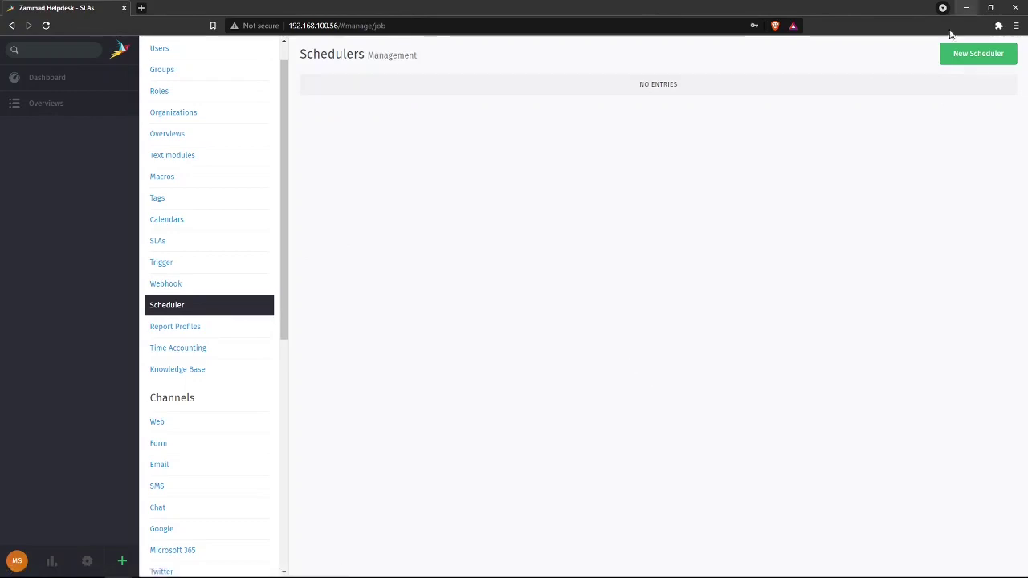
click(967, 54)
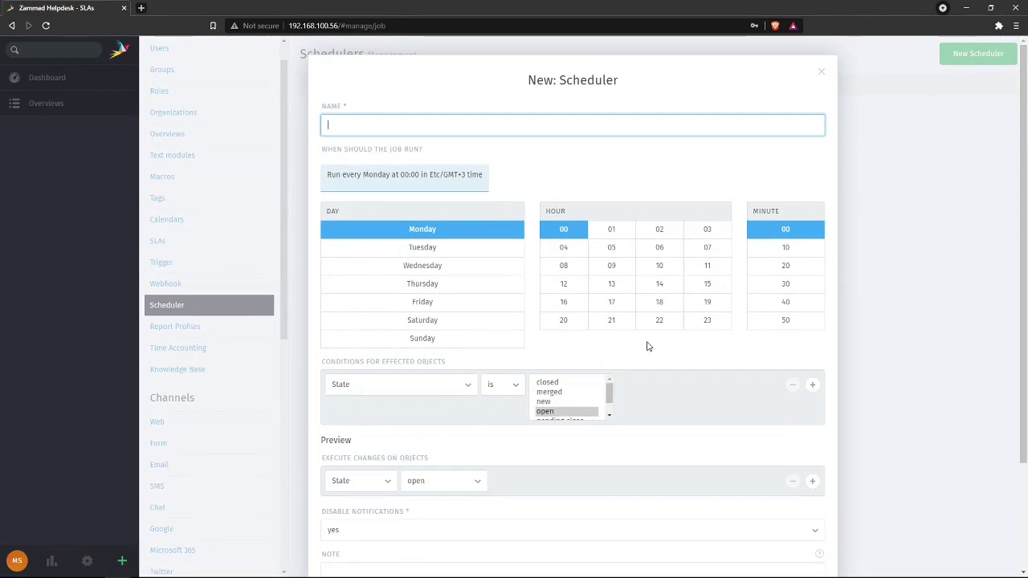
click(820, 73)
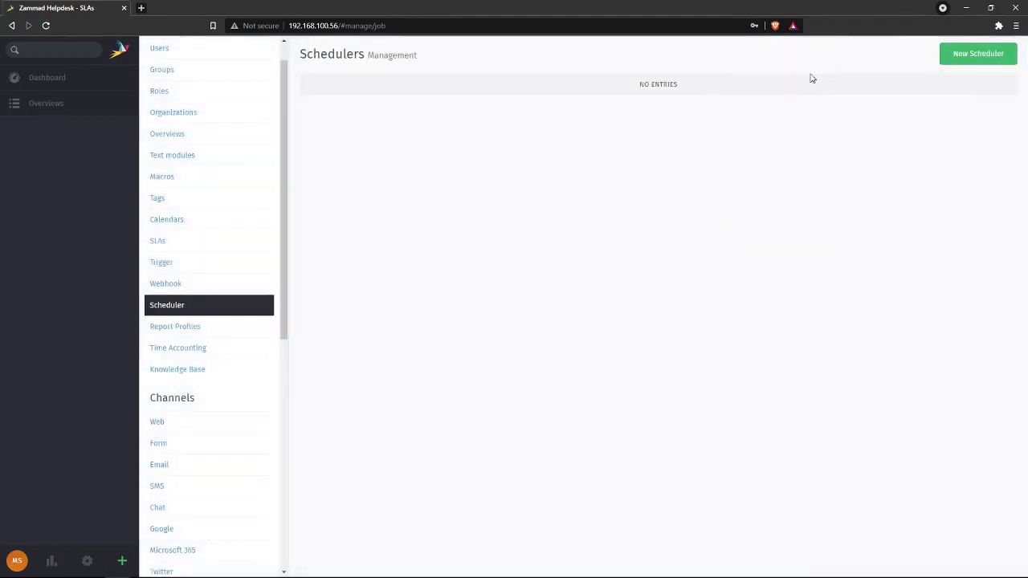
click(212, 336)
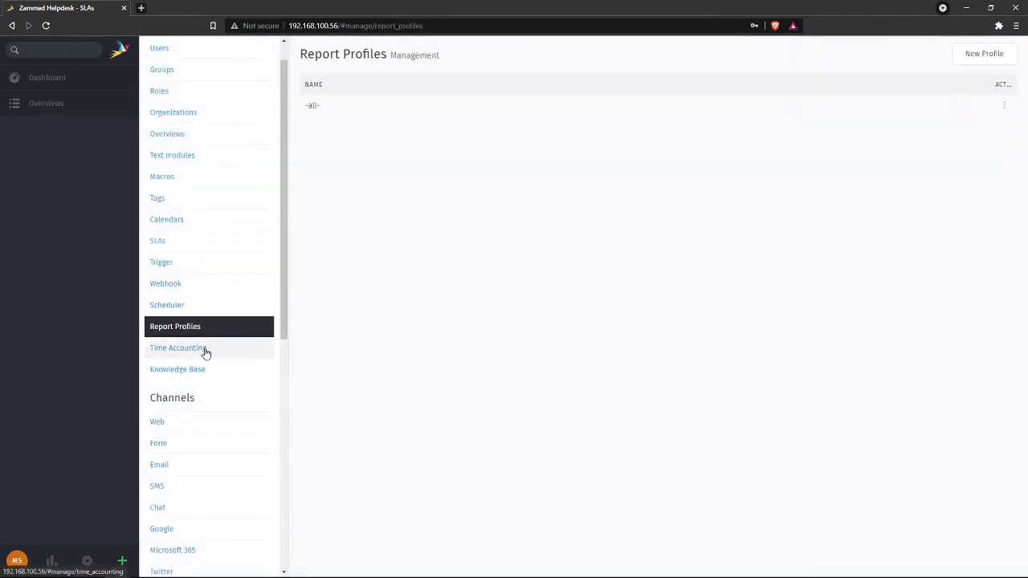
click(204, 351)
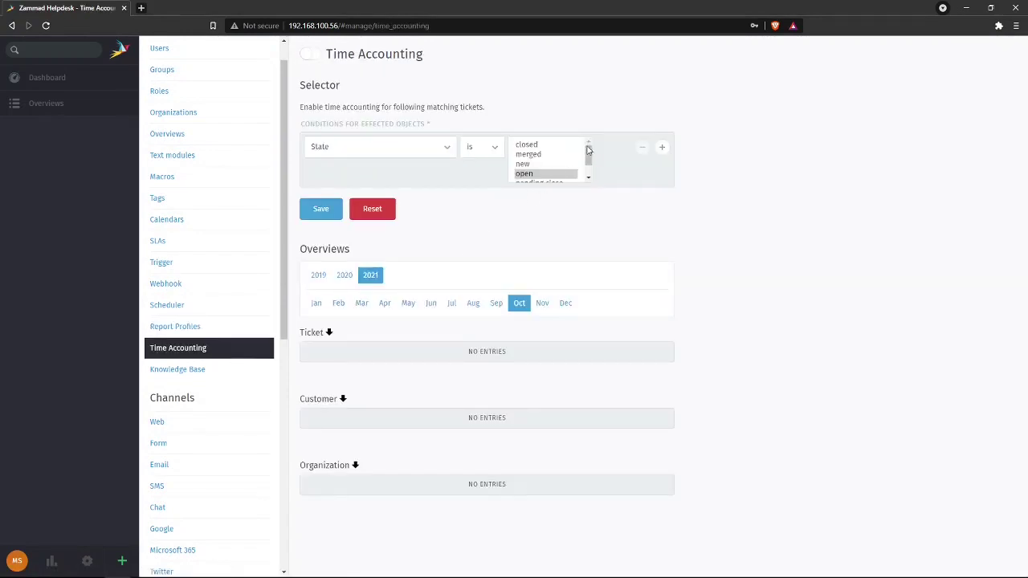
- Bring up the Create Knowledge Base form asking for a language
mouse_move(591, 153)
mouse_down()
mouse_move(592, 169)
mouse_move(591, 154)
mouse_up()
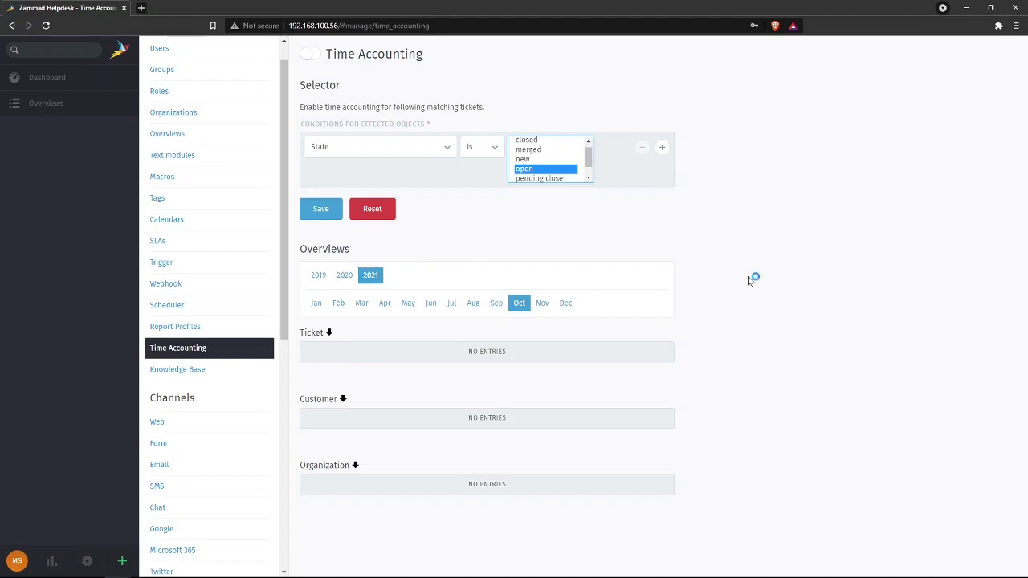
click(192, 372)
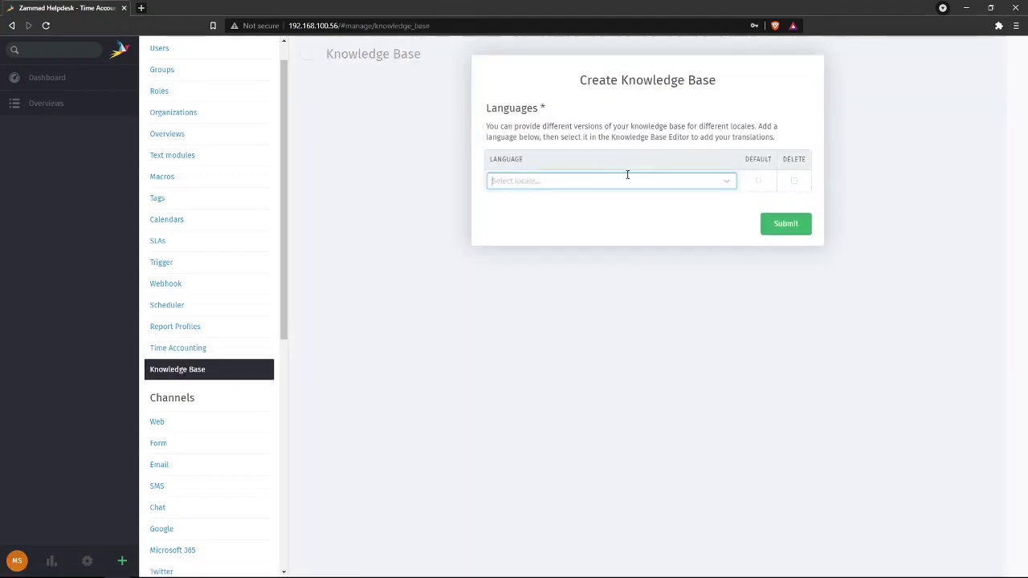
- Submit a new knowledge base with Português Brasileiro, found by typing 'port', as language
click(724, 178)
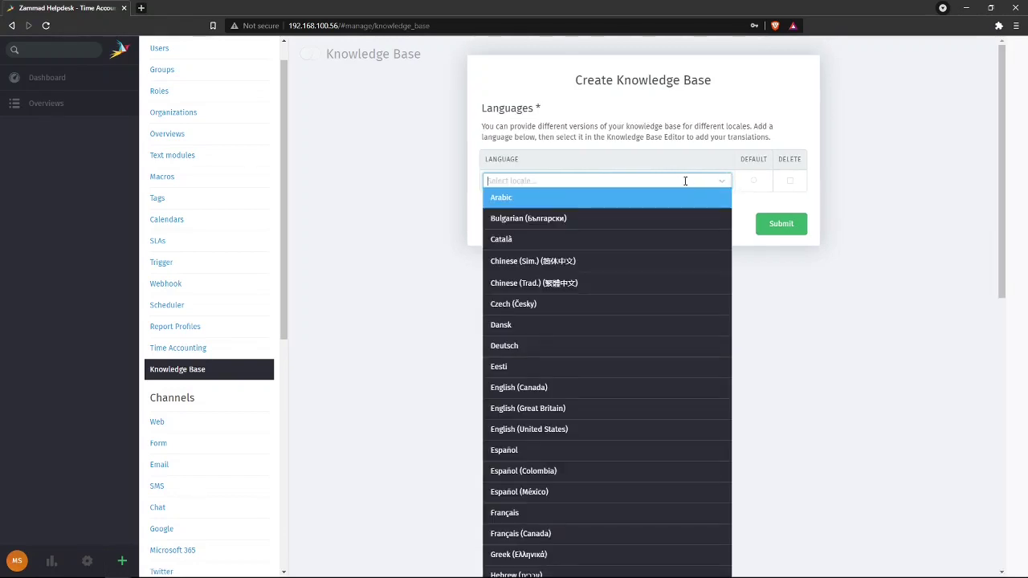
text(port)
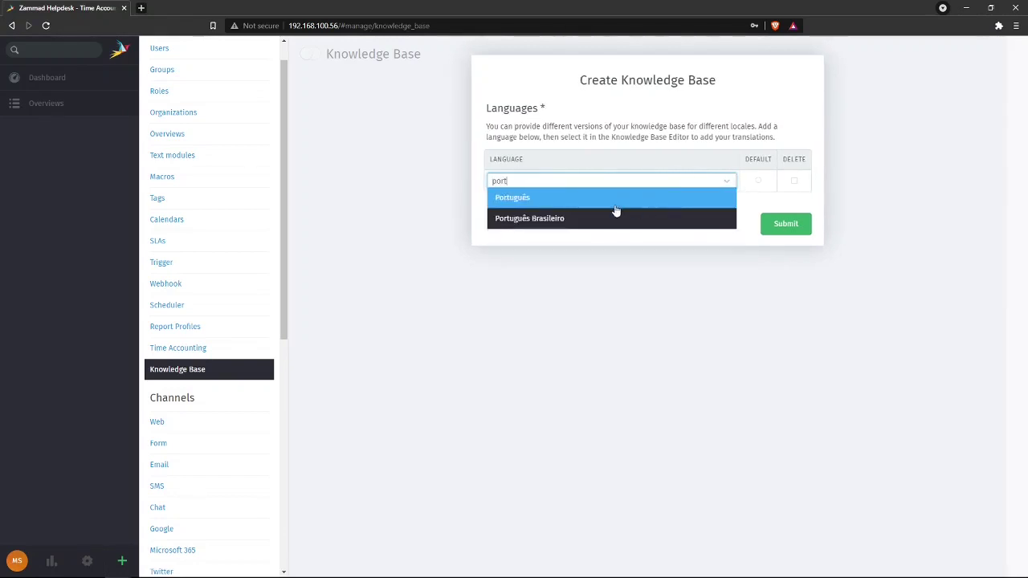
click(586, 221)
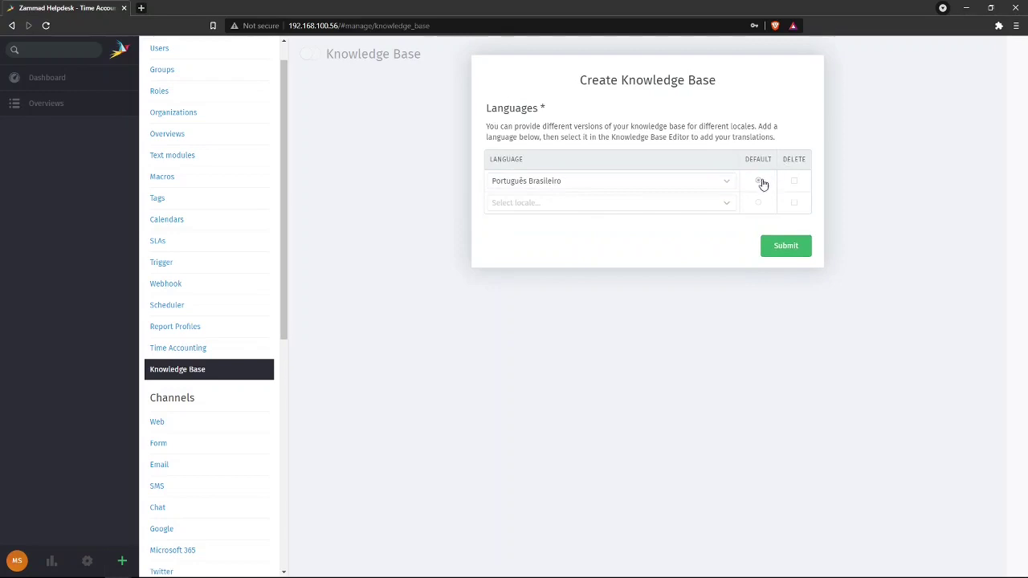
click(786, 247)
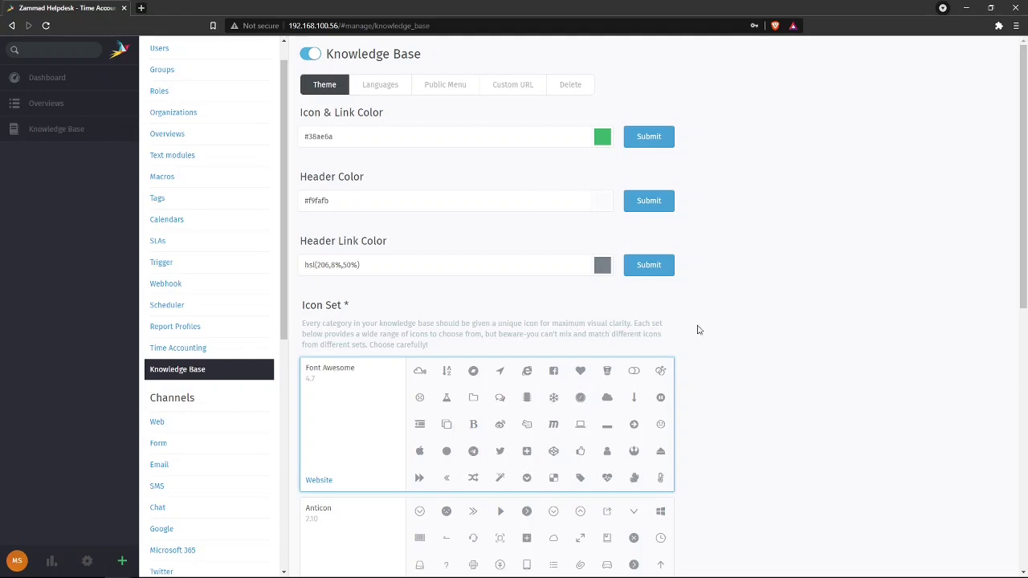
- Scroll the Theme icon sets and cycle through Languages, Custom URL and Delete, ending on Public Menu
scroll(723, 325, down, 10)
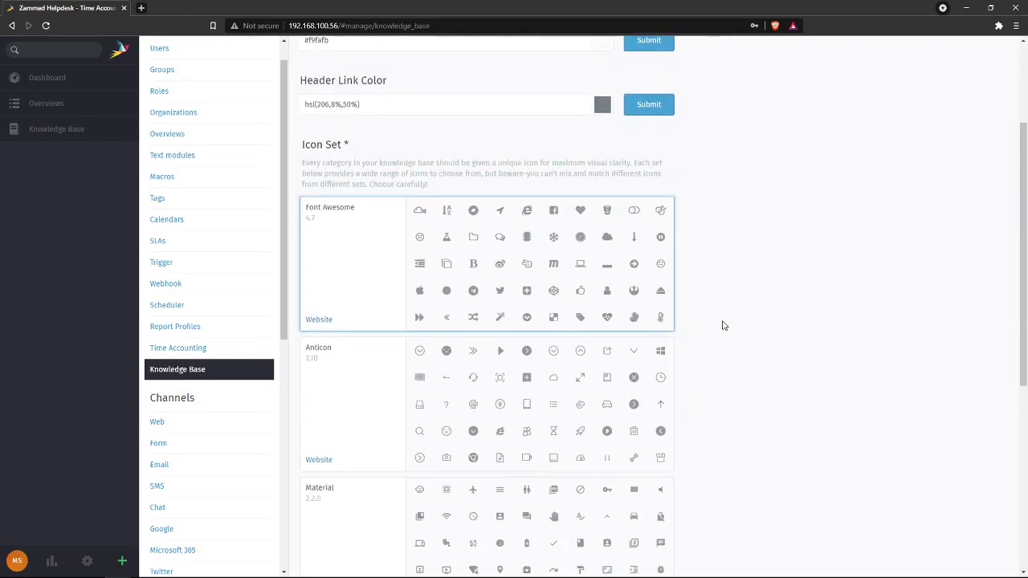
scroll(723, 326, up, 10)
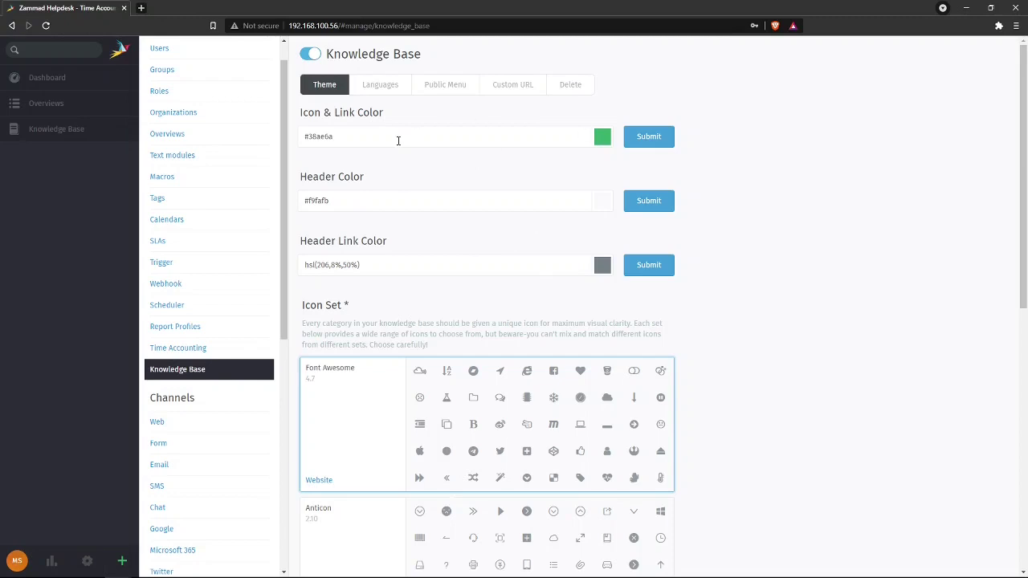
click(389, 86)
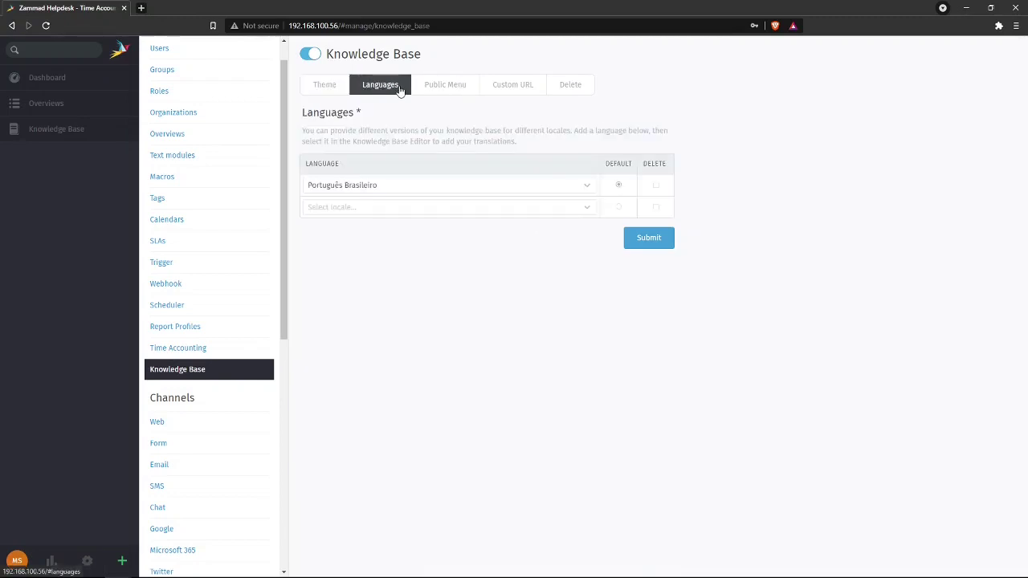
click(447, 87)
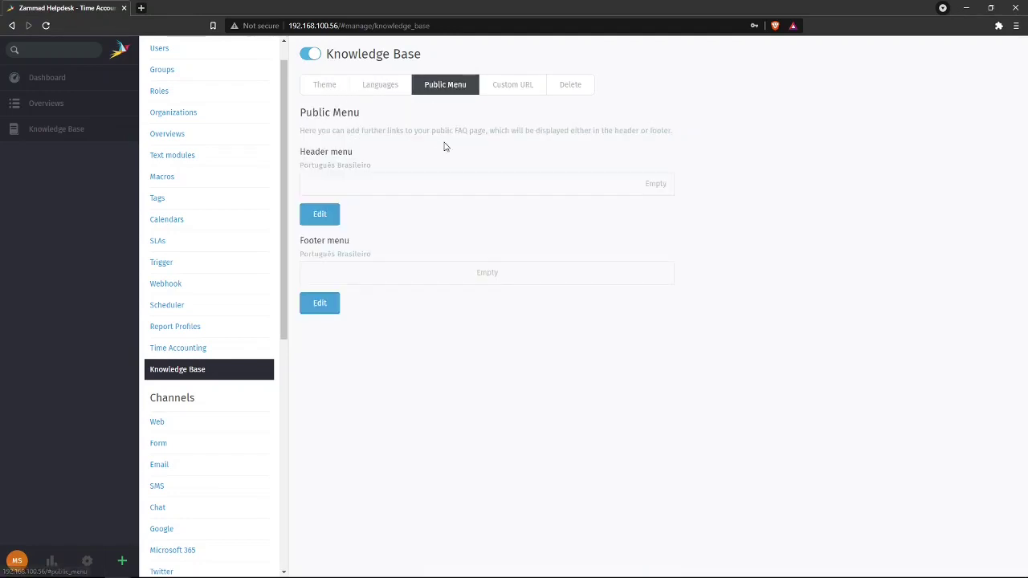
click(522, 85)
click(569, 86)
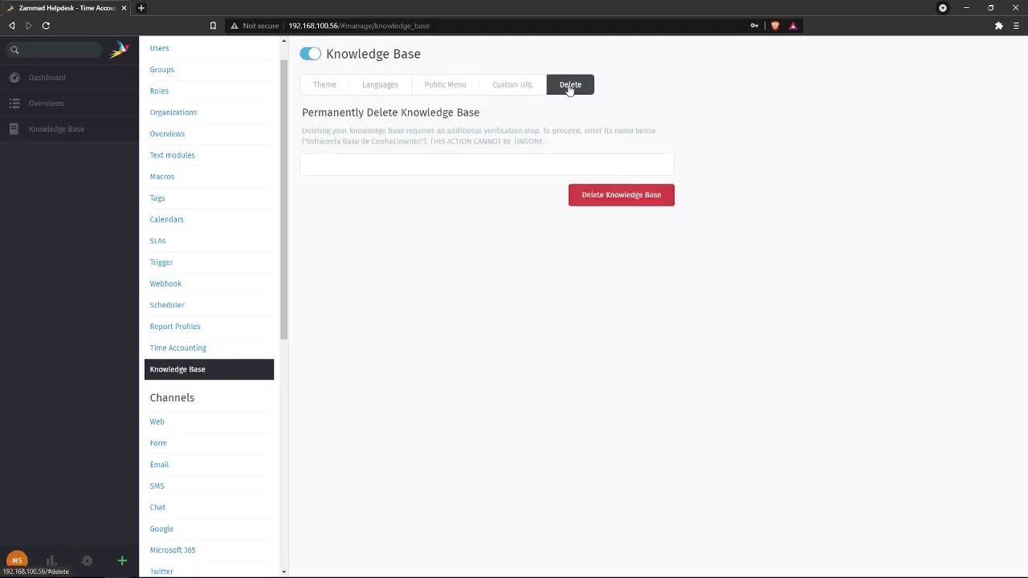
click(459, 85)
click(501, 92)
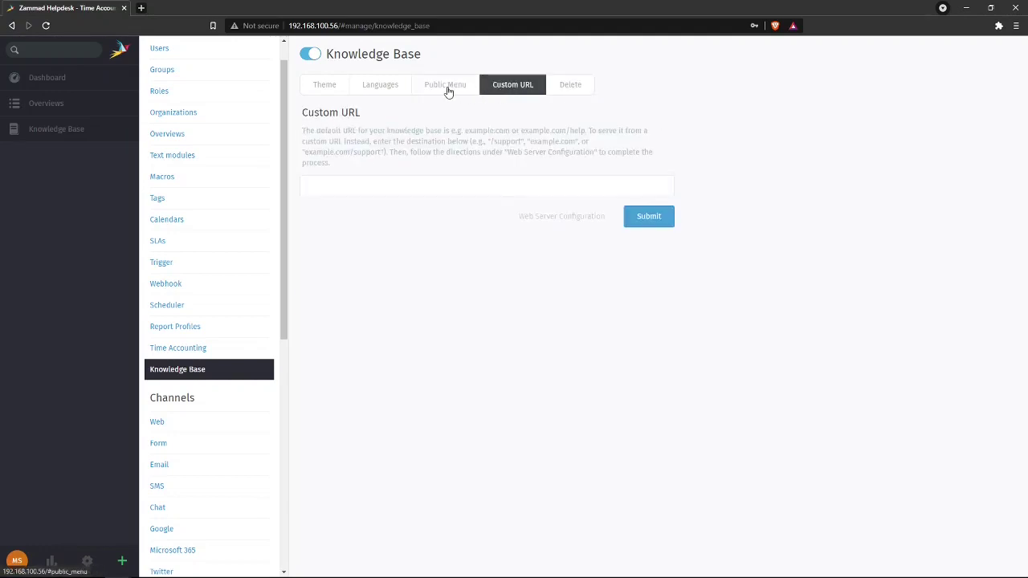
click(448, 92)
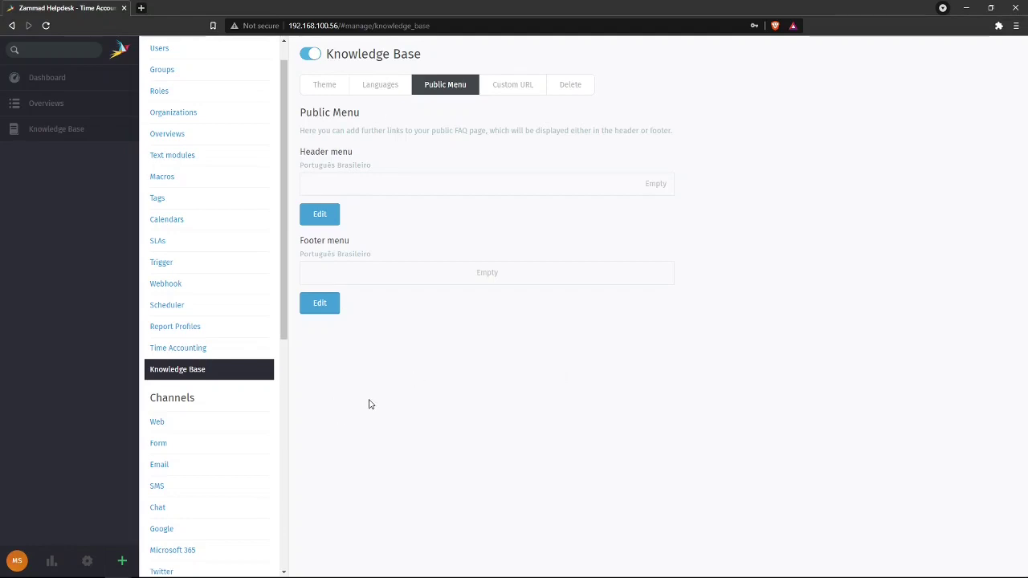
- Look through the Web channel and its form designer, then open the Email channel page
scroll(201, 309, down, 2)
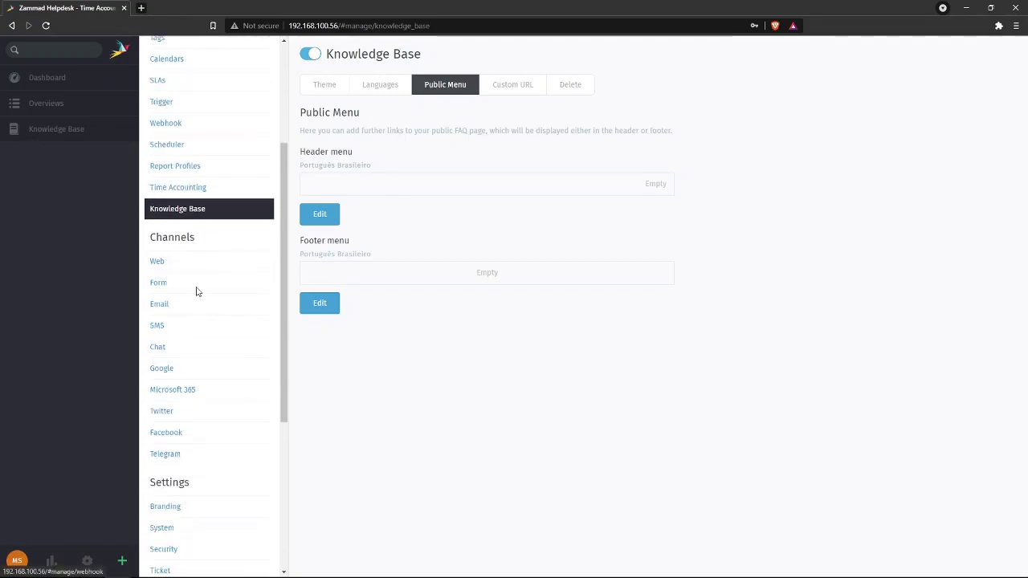
scroll(196, 292, down, 1)
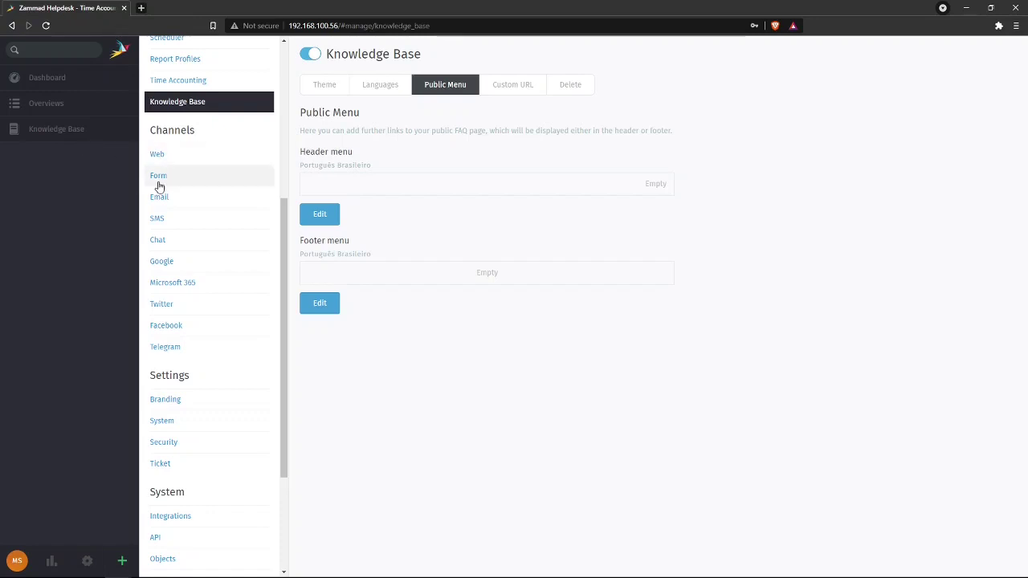
click(188, 156)
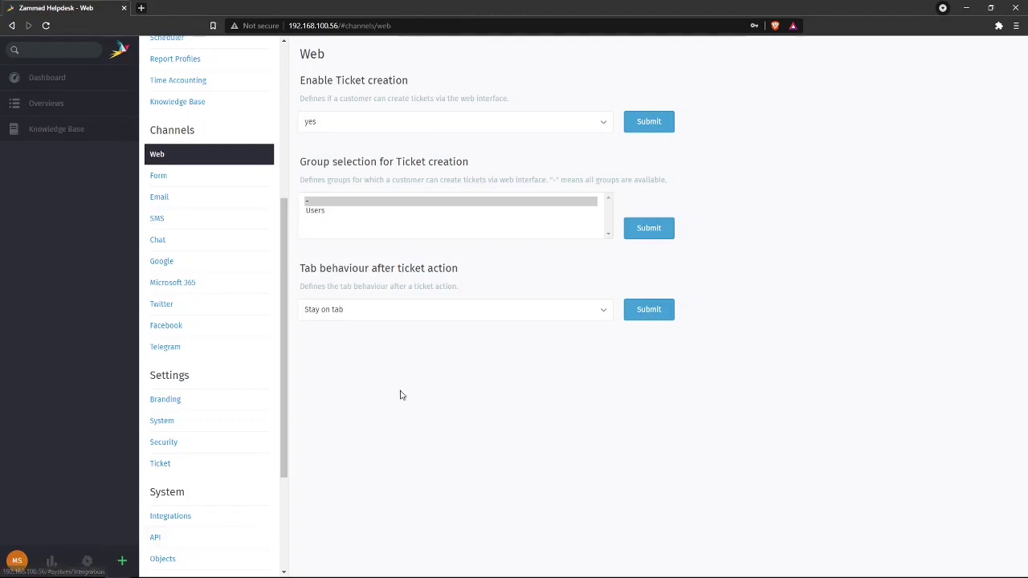
click(201, 182)
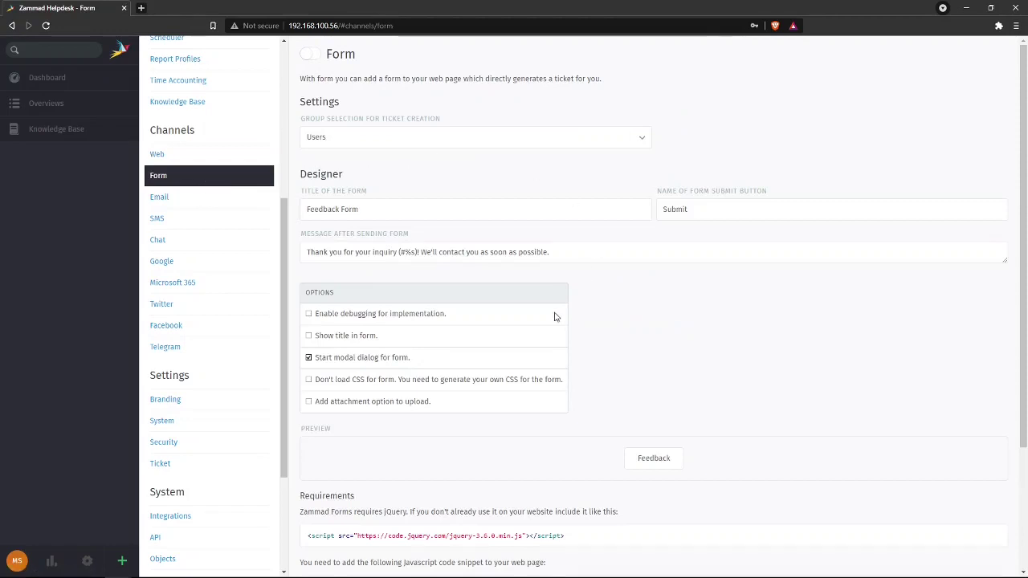
scroll(680, 304, down, 2)
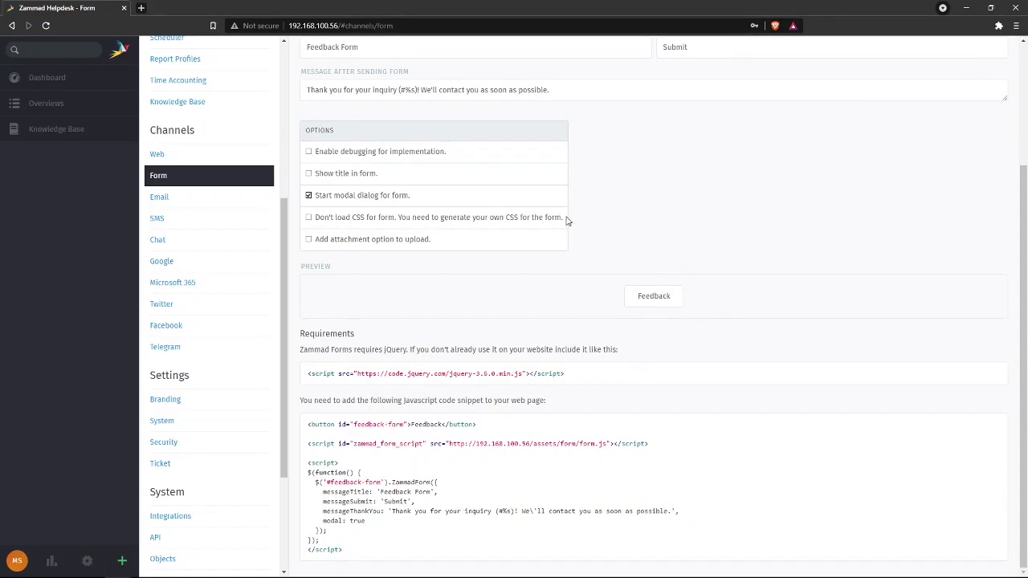
scroll(610, 378, up, 2)
click(201, 205)
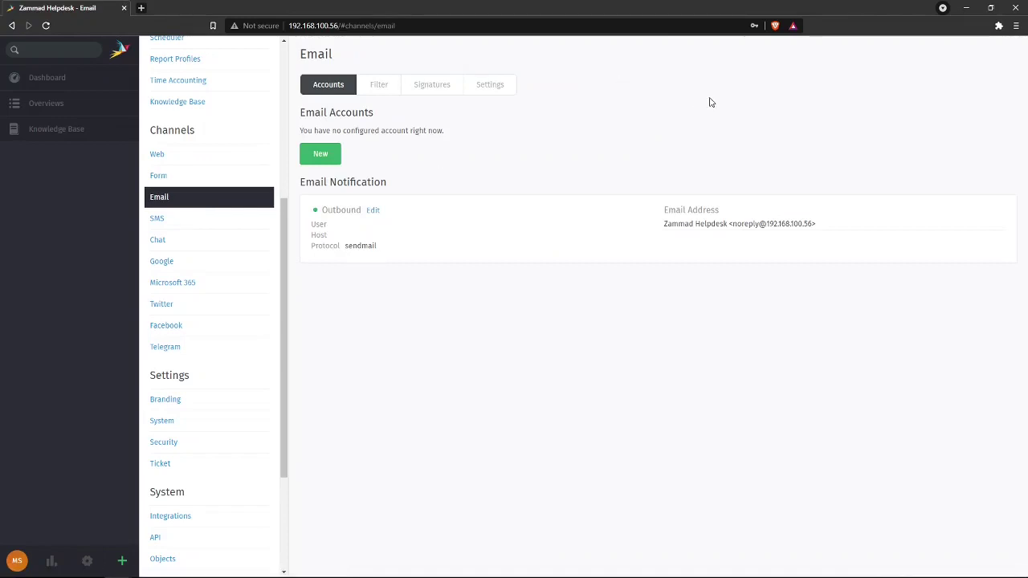
- Check the Email filters and accounts overview, then open the SMS channel page
click(366, 86)
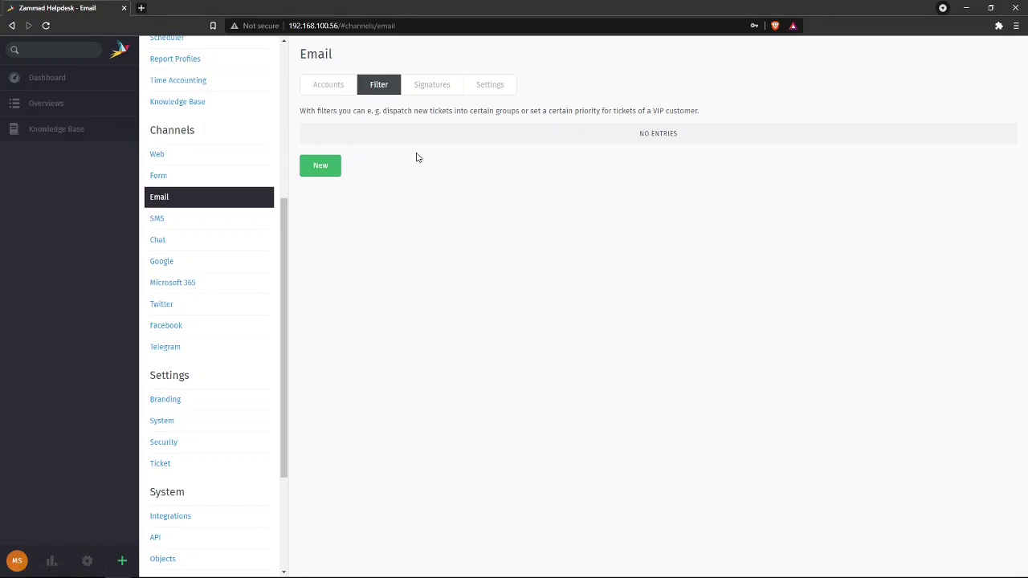
click(326, 87)
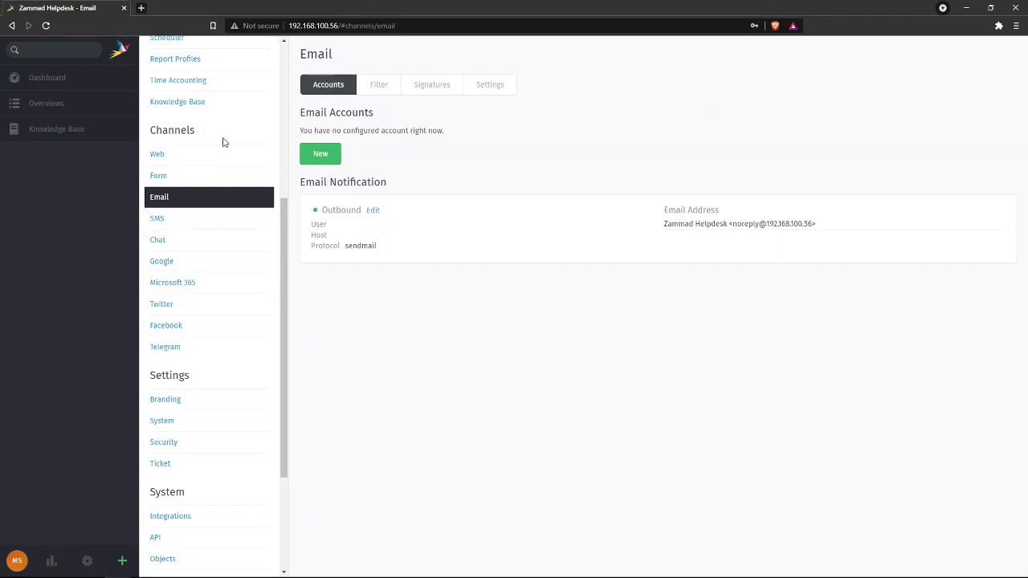
click(200, 221)
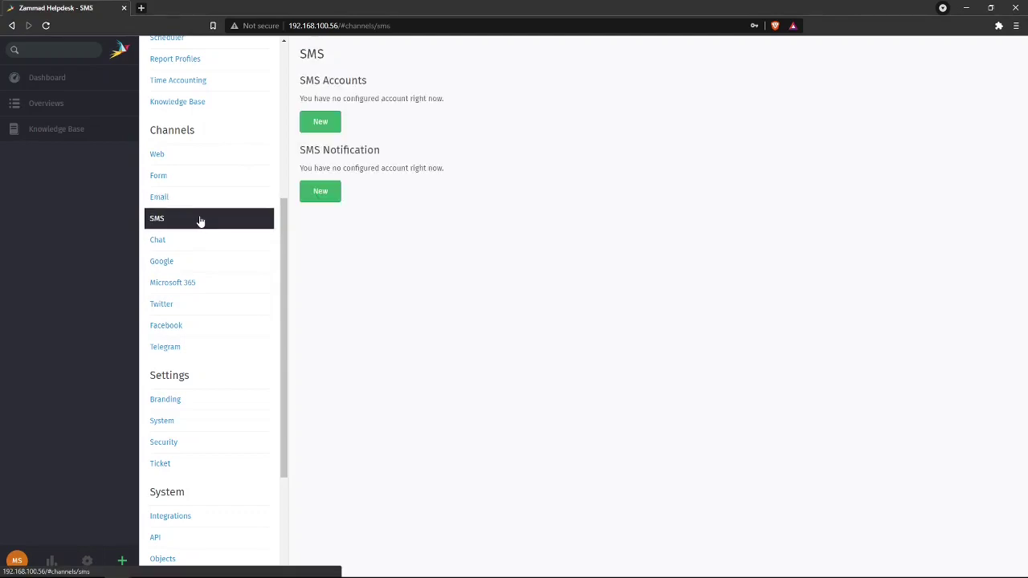
click(198, 244)
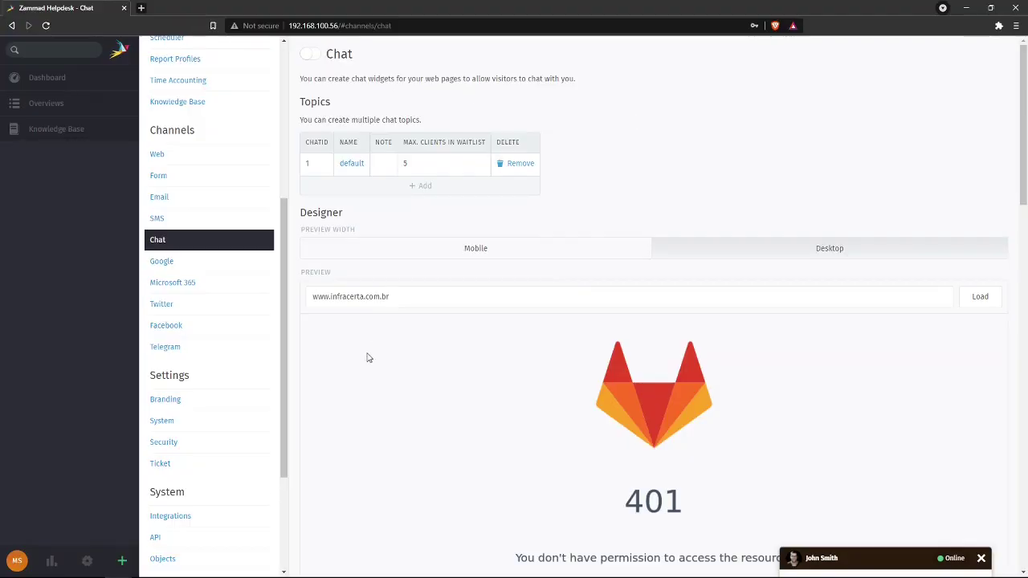
drag(328, 297, 313, 297)
key(BackSpace)
text(http)
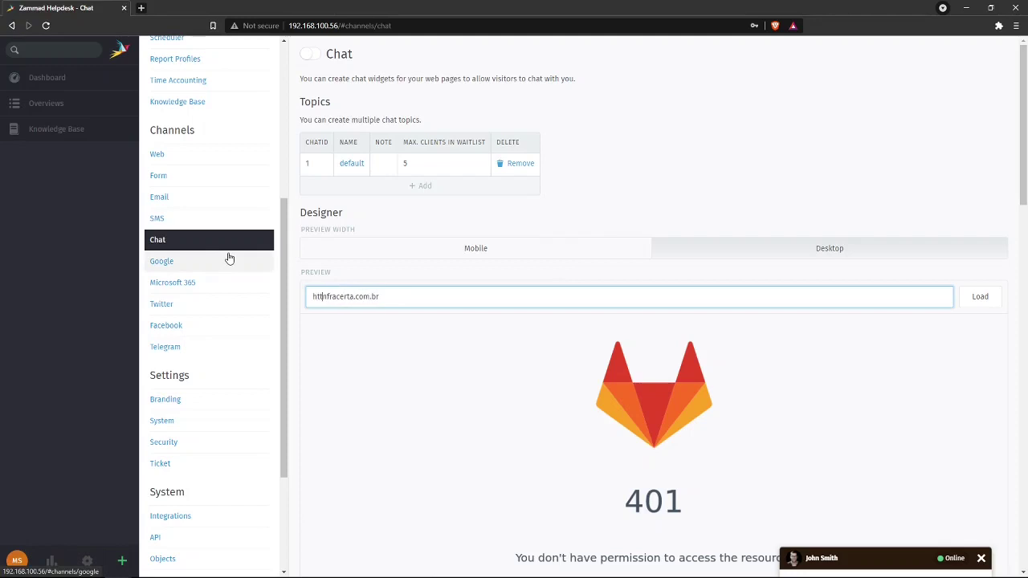
text(://)
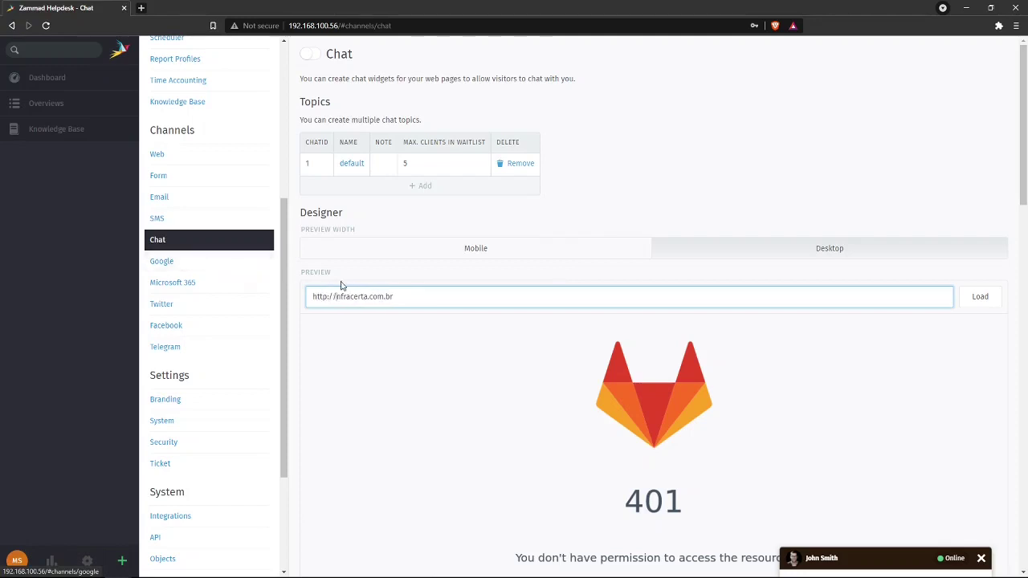
click(728, 182)
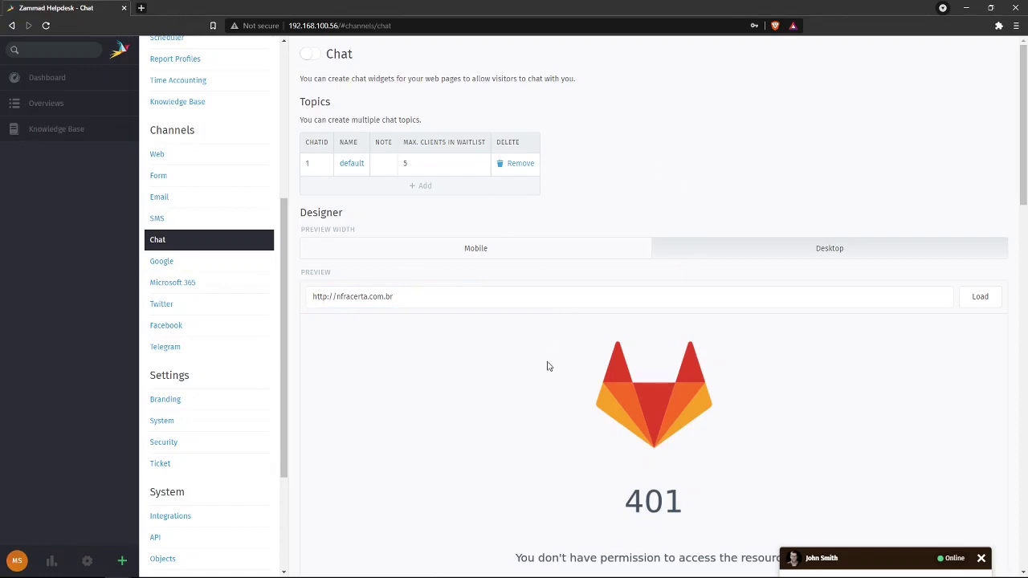
scroll(529, 372, down, 2)
click(968, 138)
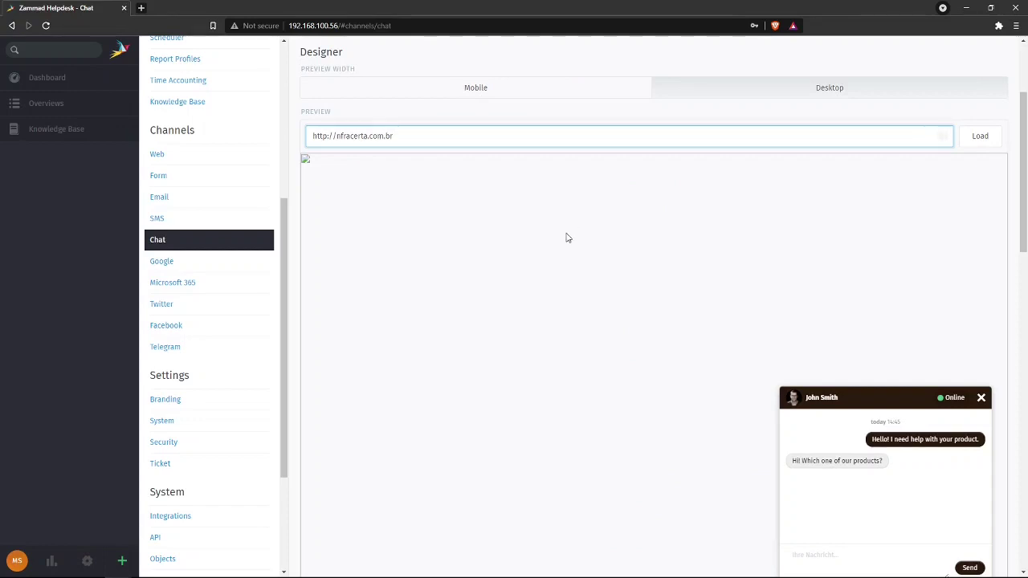
text(i)
click(983, 136)
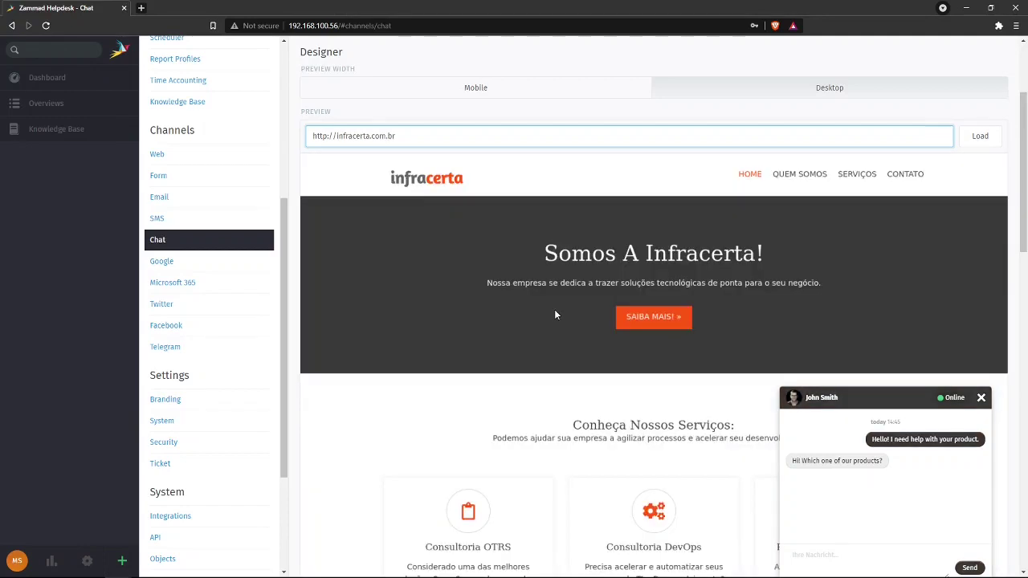
- Try orange and grey widget backgrounds, then restore the dark #393939 background
scroll(889, 315, down, 1)
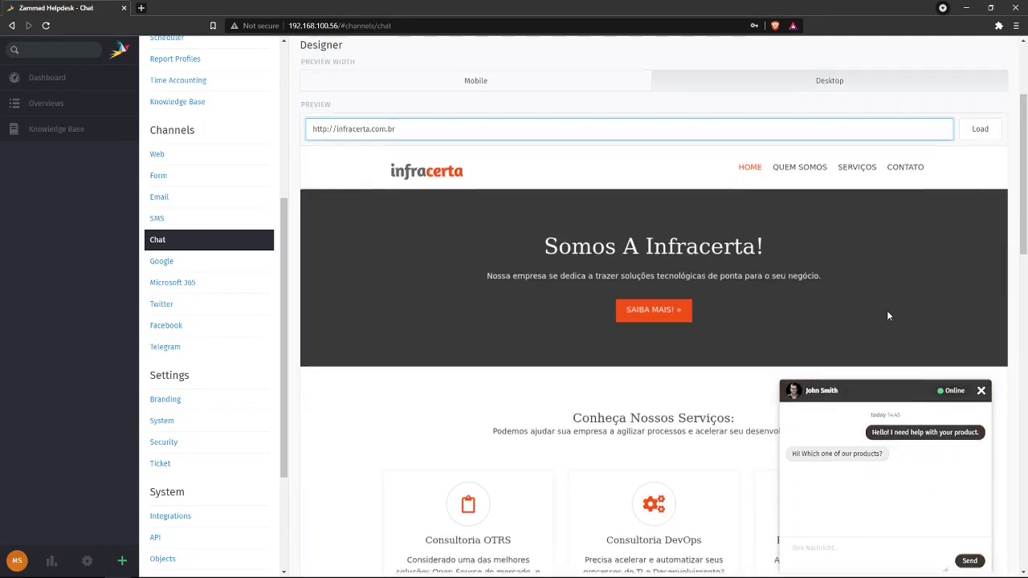
scroll(888, 316, down, 1)
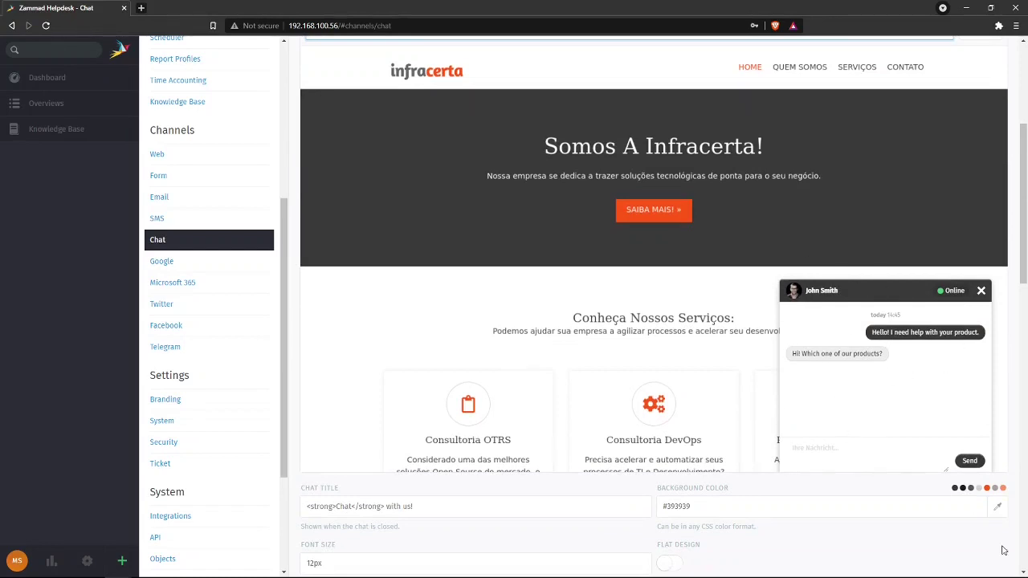
click(987, 488)
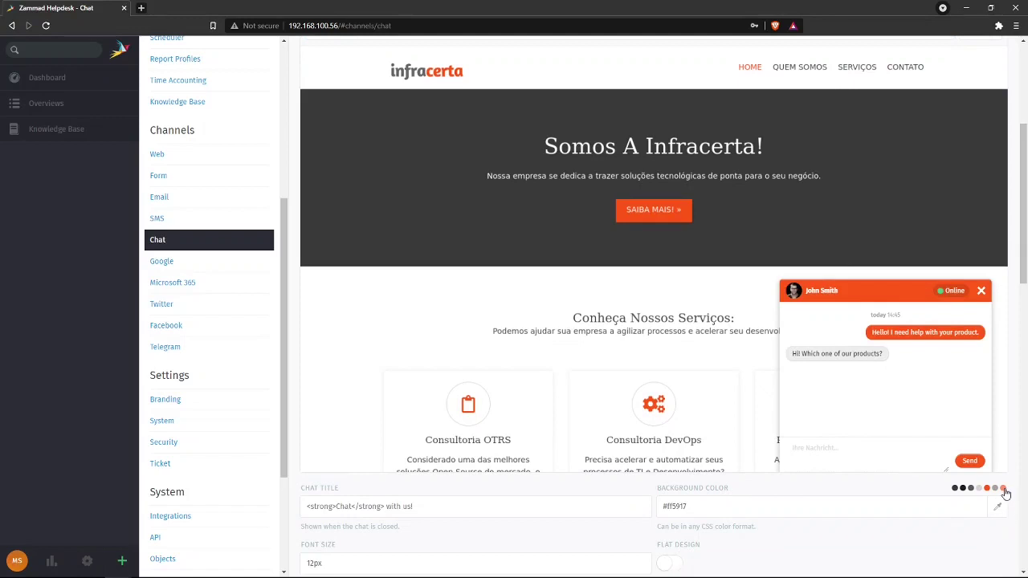
click(1003, 488)
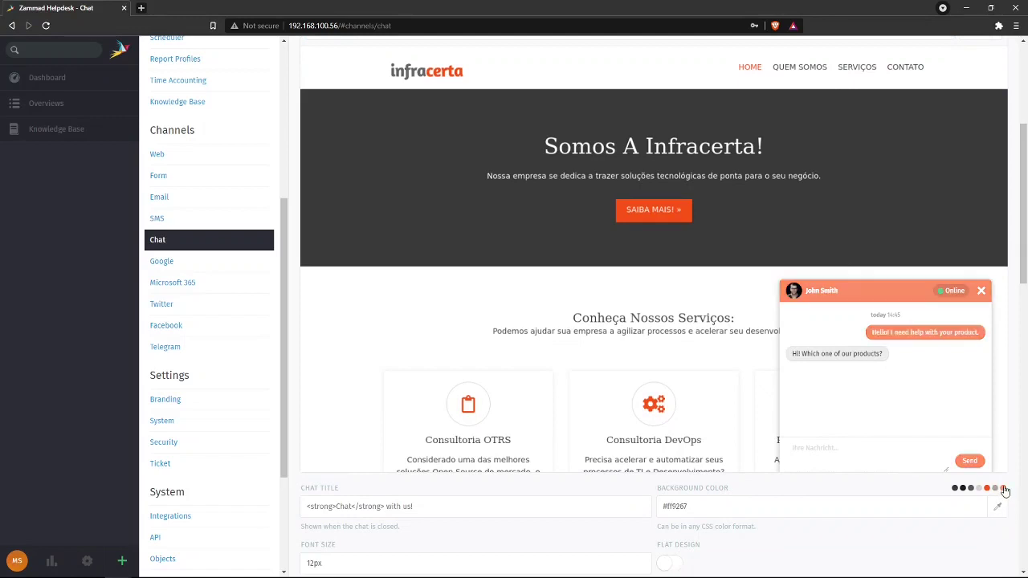
click(996, 490)
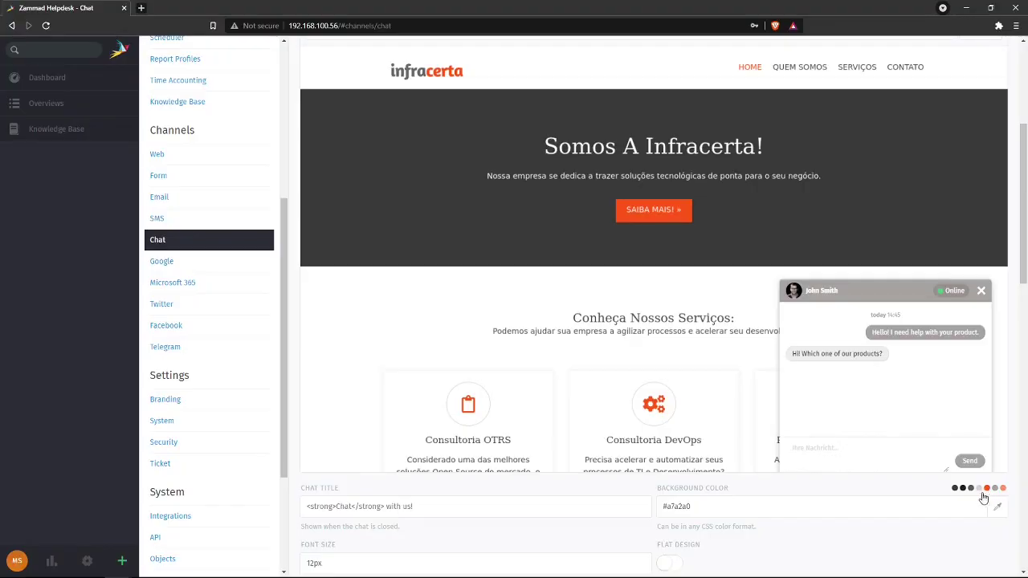
click(956, 489)
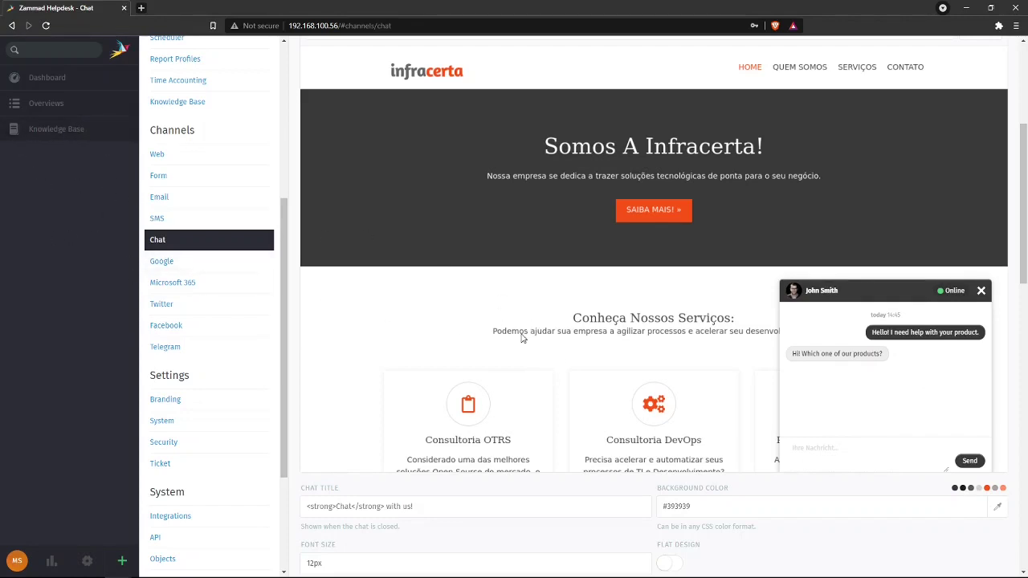
scroll(521, 338, up, 4)
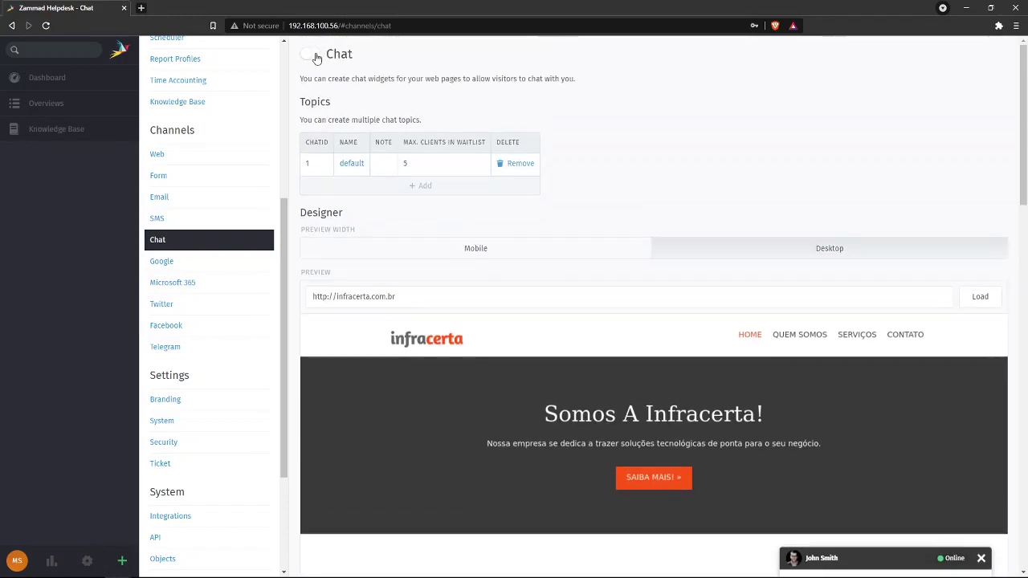
- Enable the Chat channel, switch customer chat online then back offline, and move to Google channel settings
click(315, 55)
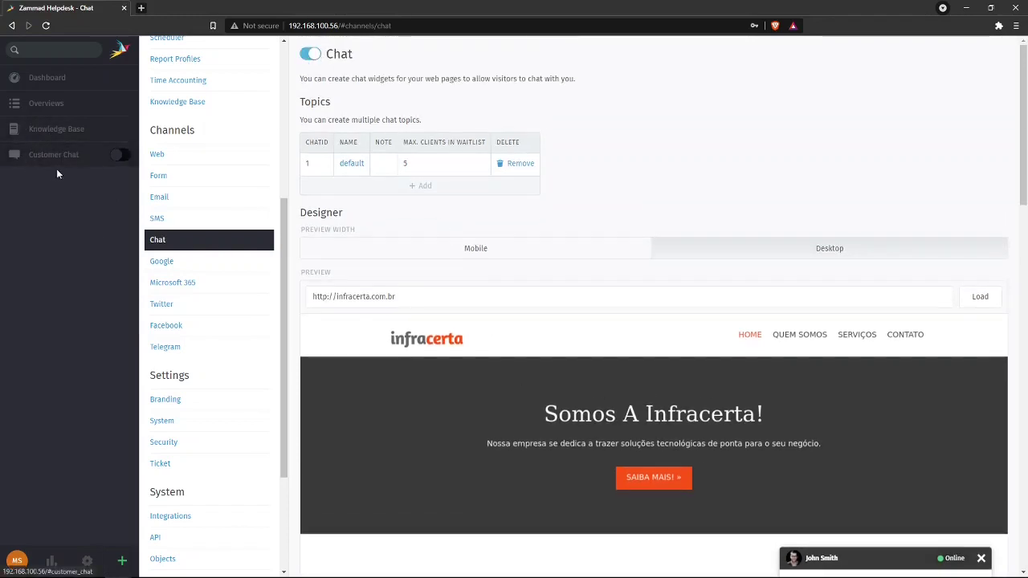
click(125, 157)
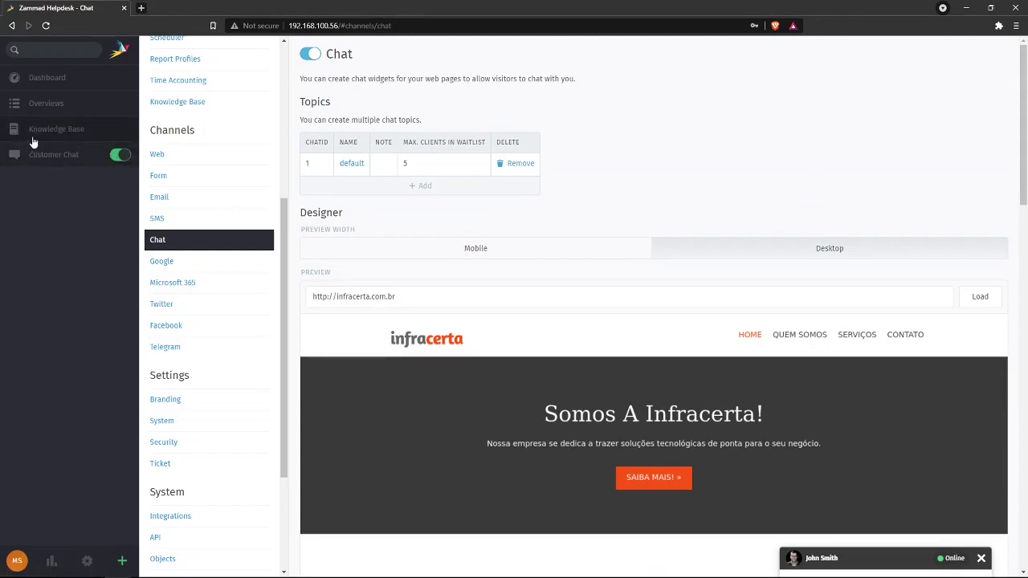
scroll(651, 399, down, 2)
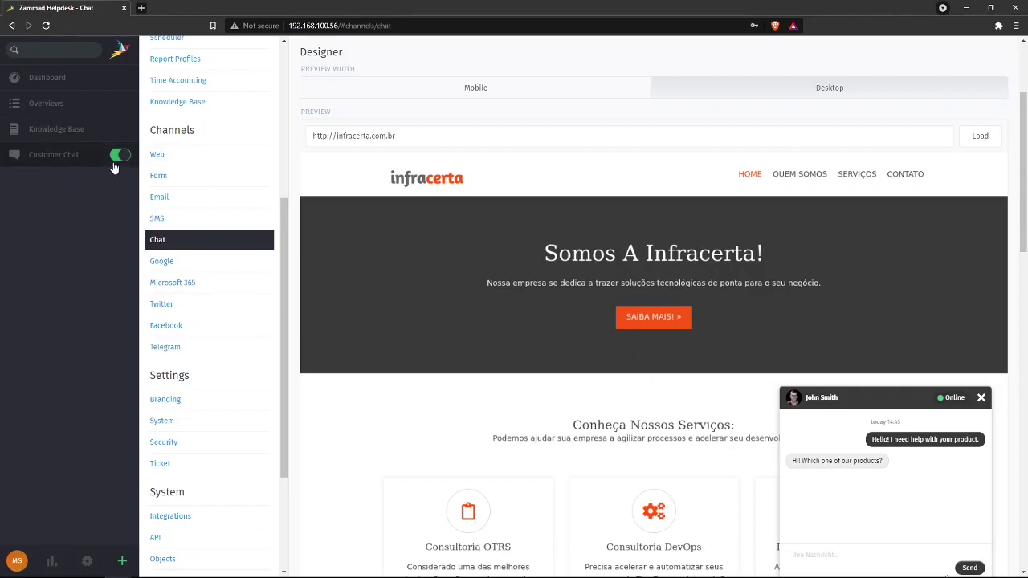
click(120, 155)
scroll(473, 370, up, 2)
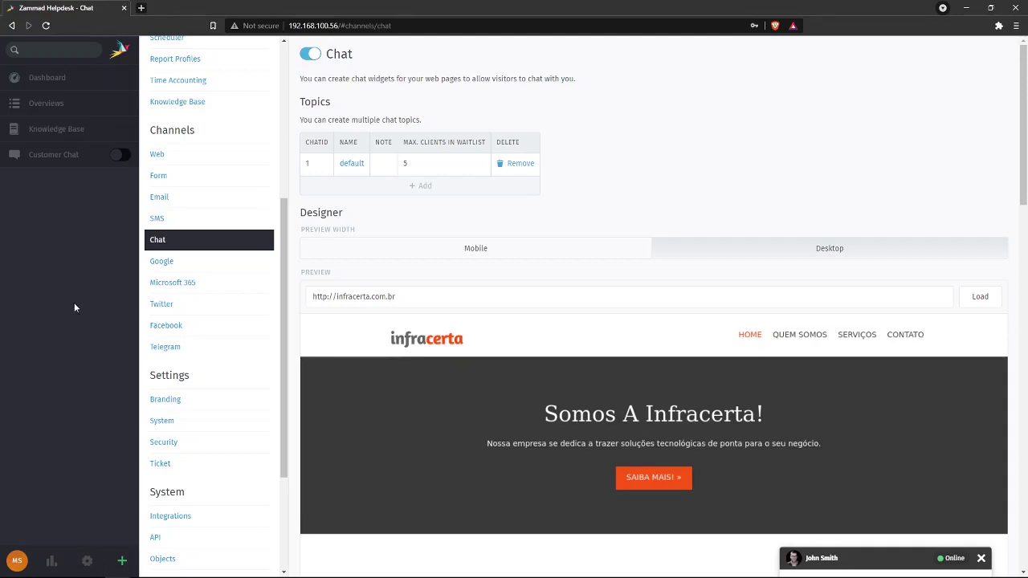
click(232, 263)
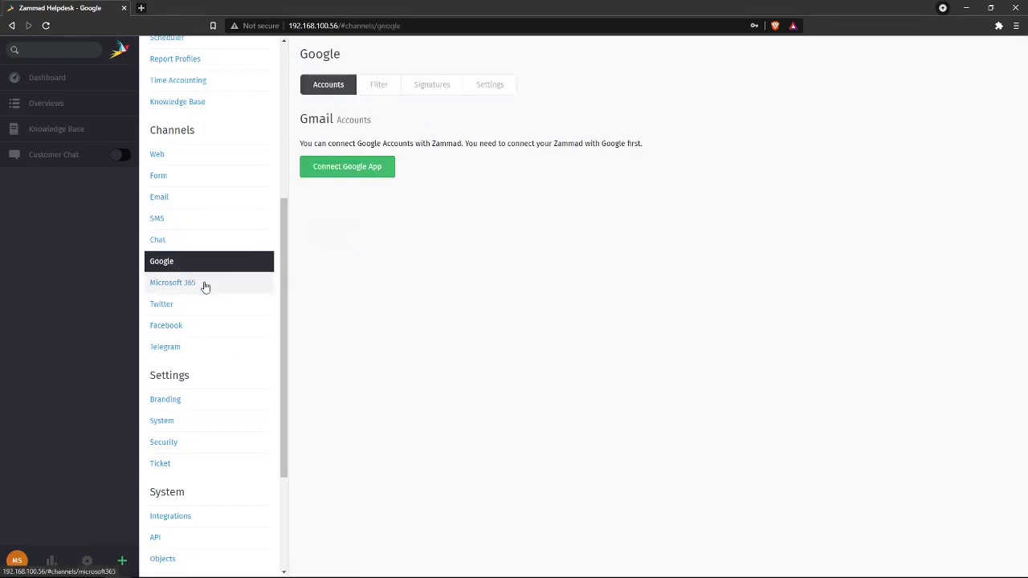
- Browse the Microsoft 365, Twitter, Facebook and Telegram channel pages, then open Branding settings
click(220, 285)
click(214, 308)
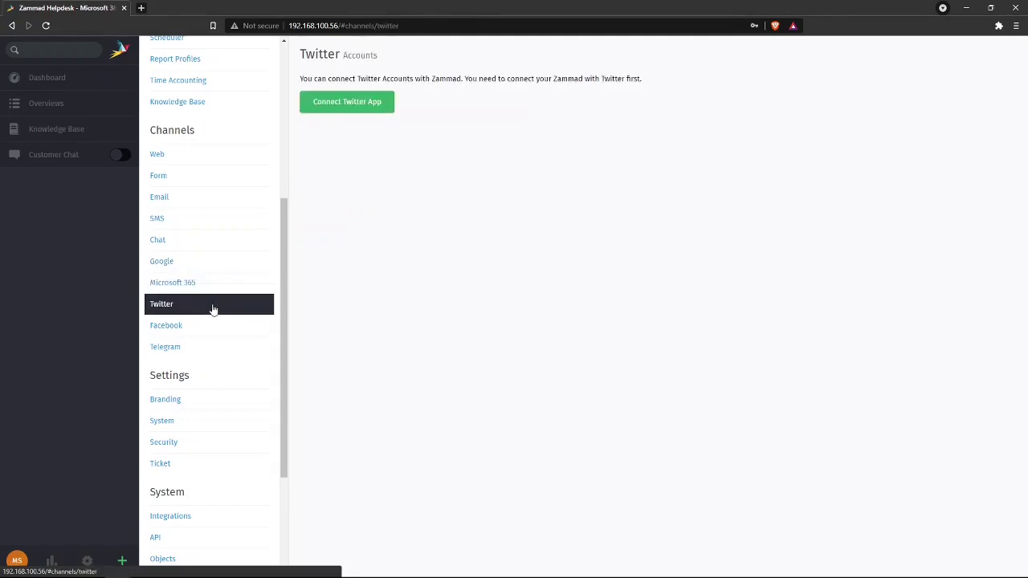
click(210, 327)
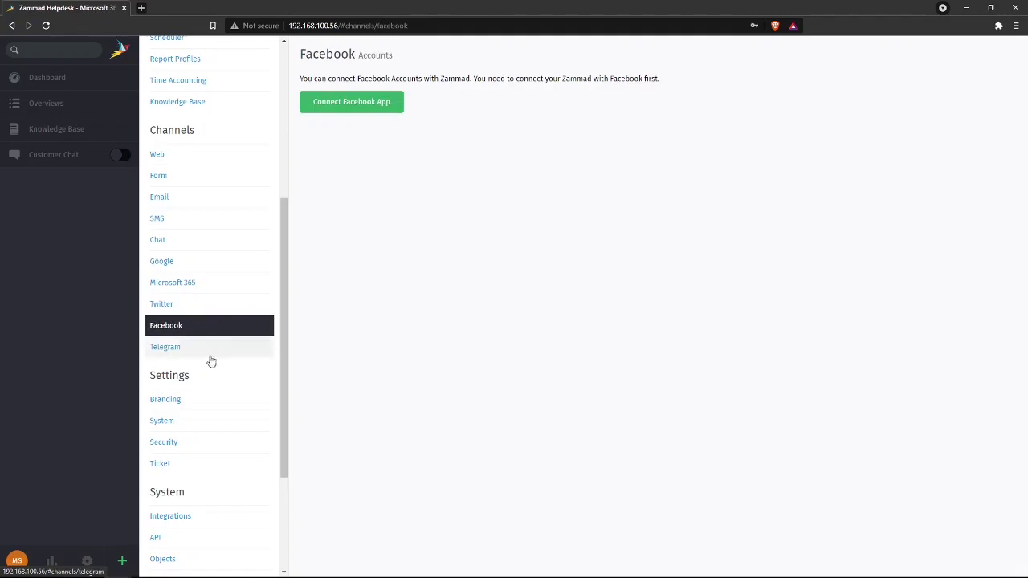
click(217, 350)
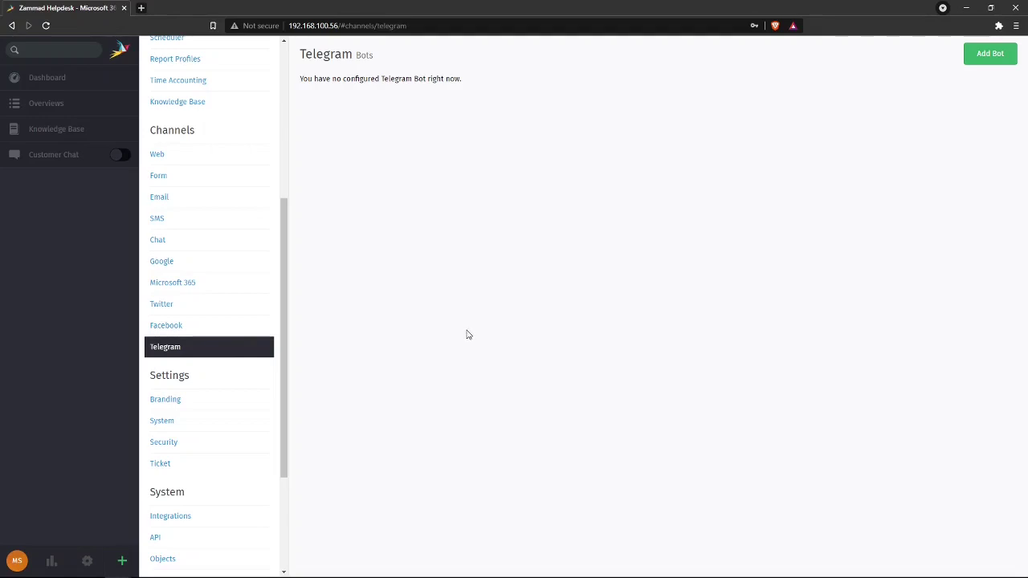
scroll(201, 361, down, 2)
scroll(193, 355, up, 3)
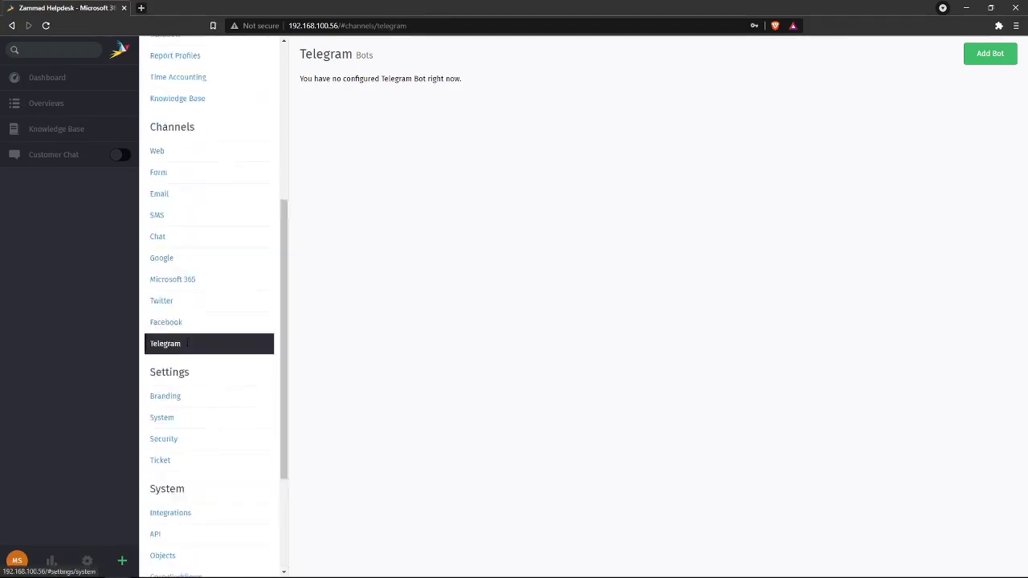
scroll(198, 383, down, 3)
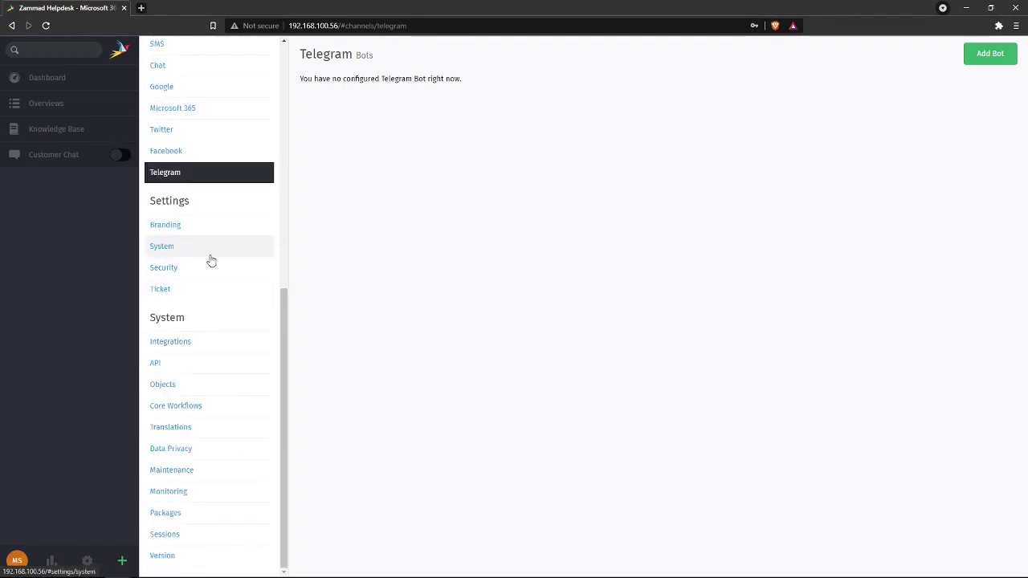
click(211, 228)
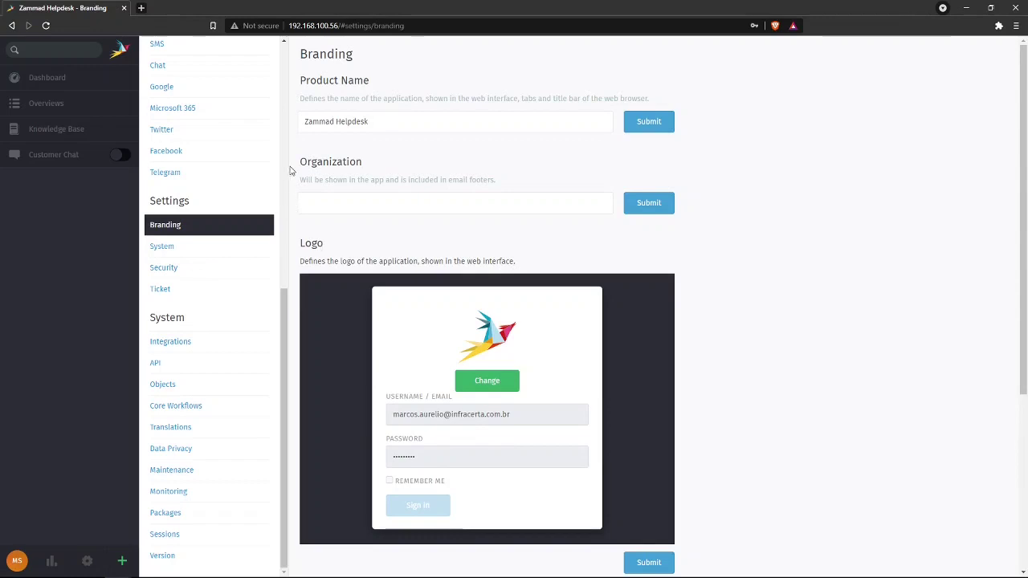
- Via System > Security, set Lost Password to no, then go to Ticket settings
scroll(325, 396, down, 3)
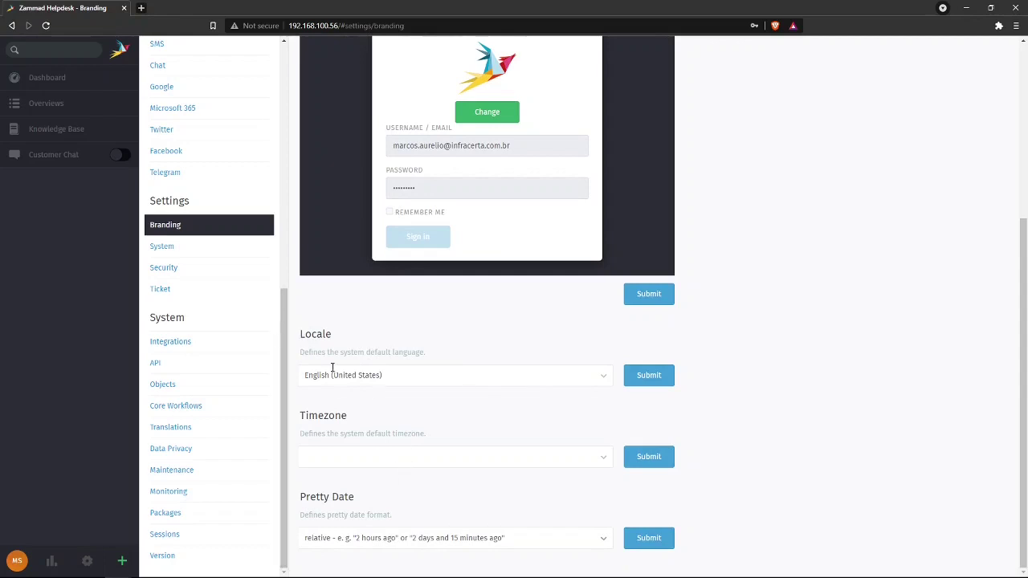
click(194, 251)
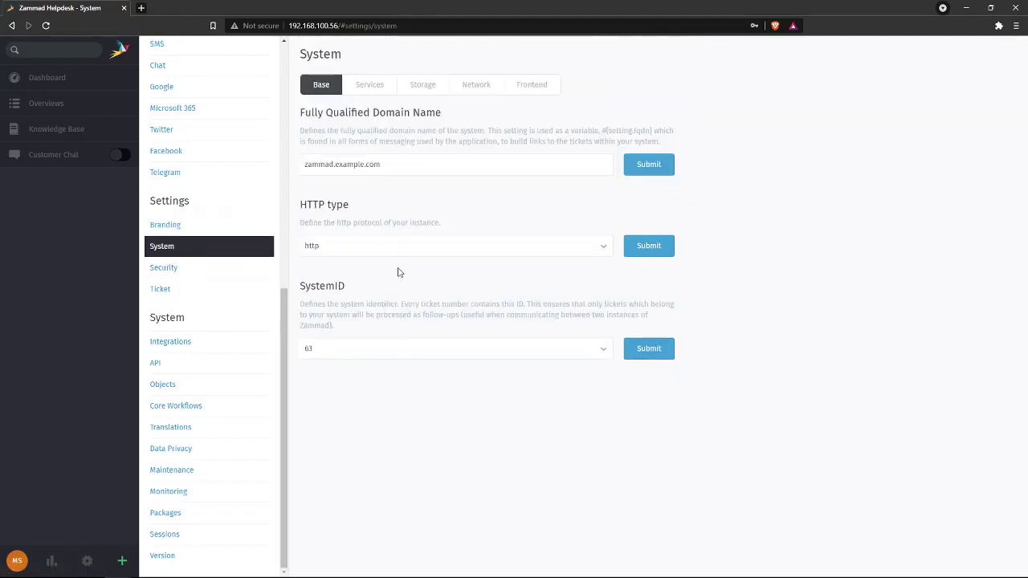
click(200, 273)
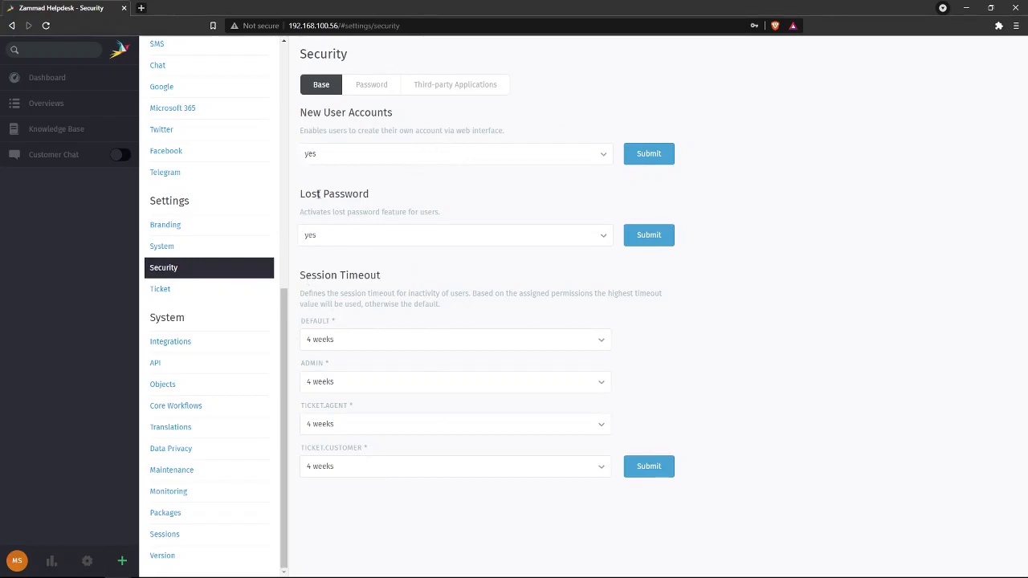
click(366, 237)
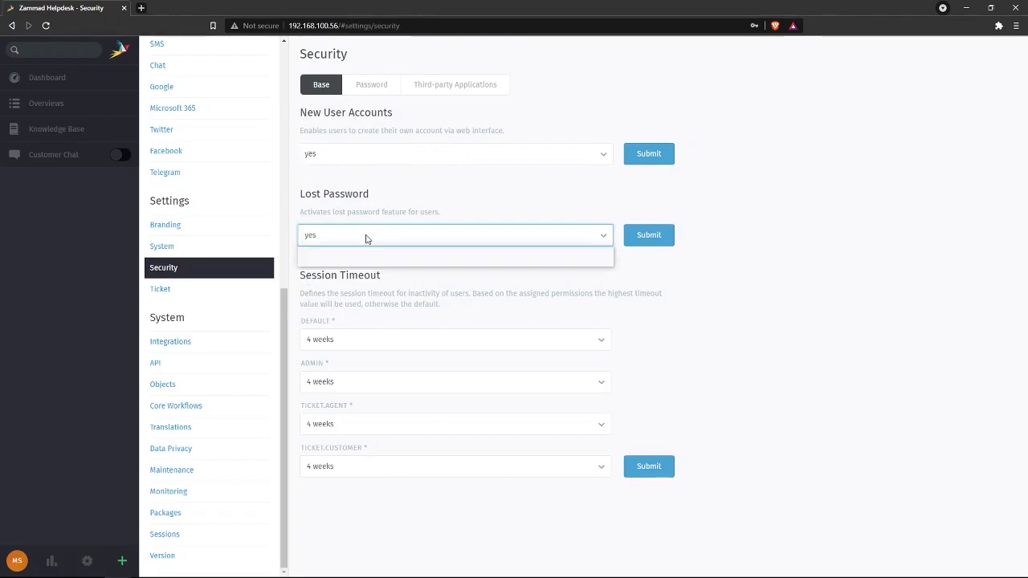
click(346, 254)
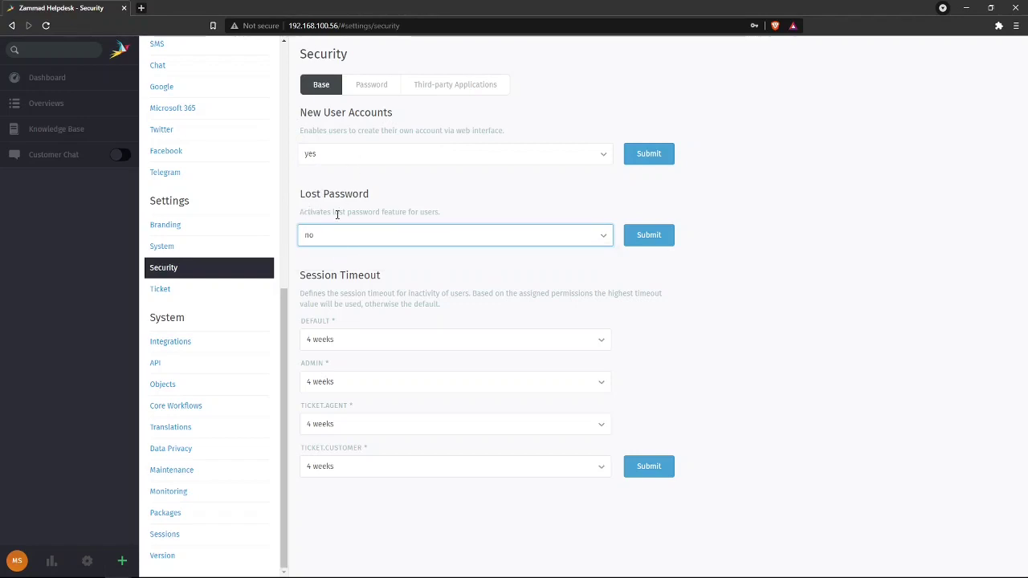
drag(447, 215, 334, 214)
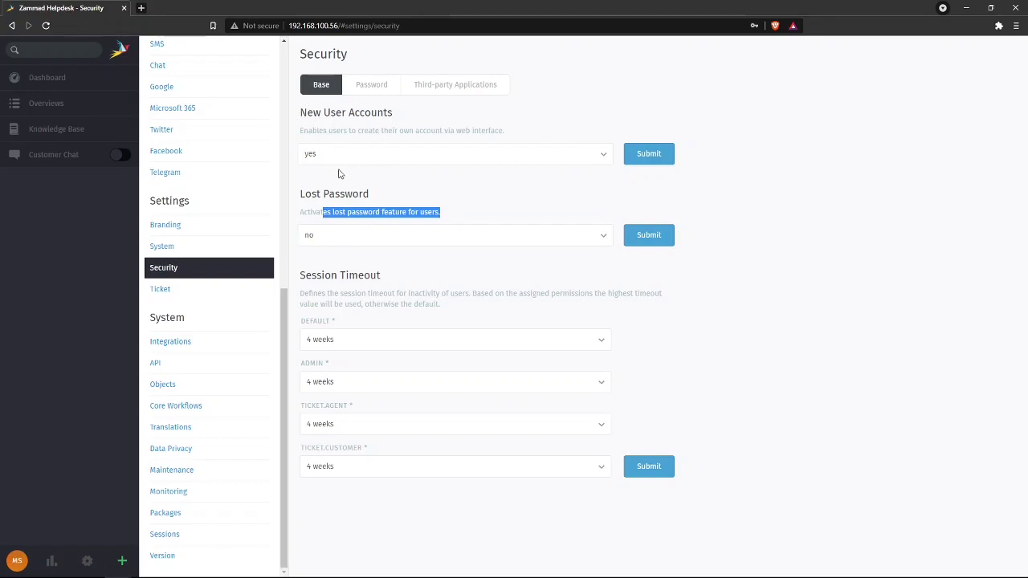
click(179, 292)
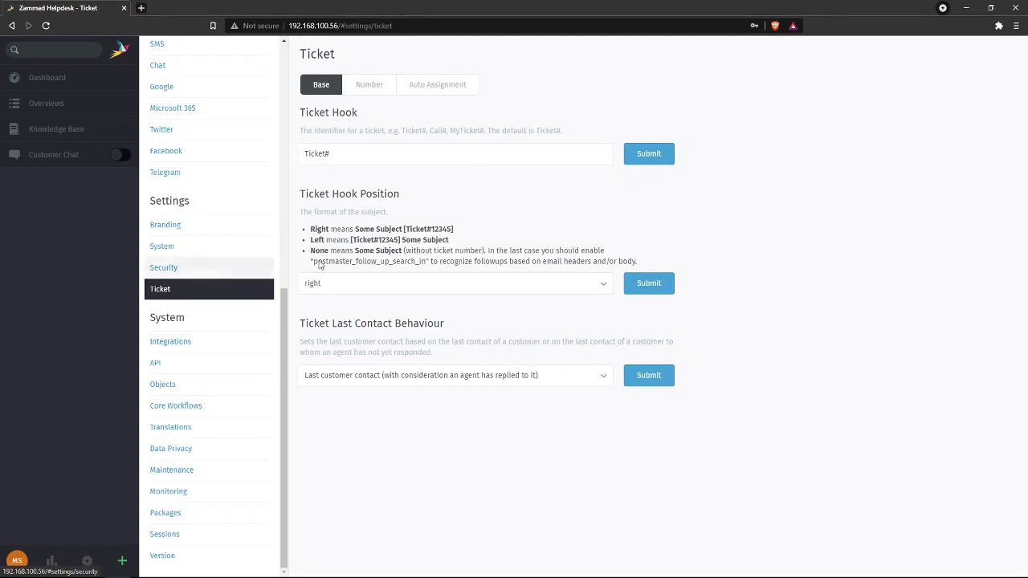
- Review the Ticket# hook, number format and auto assignment tabs, then open Integrations
drag(326, 154, 277, 155)
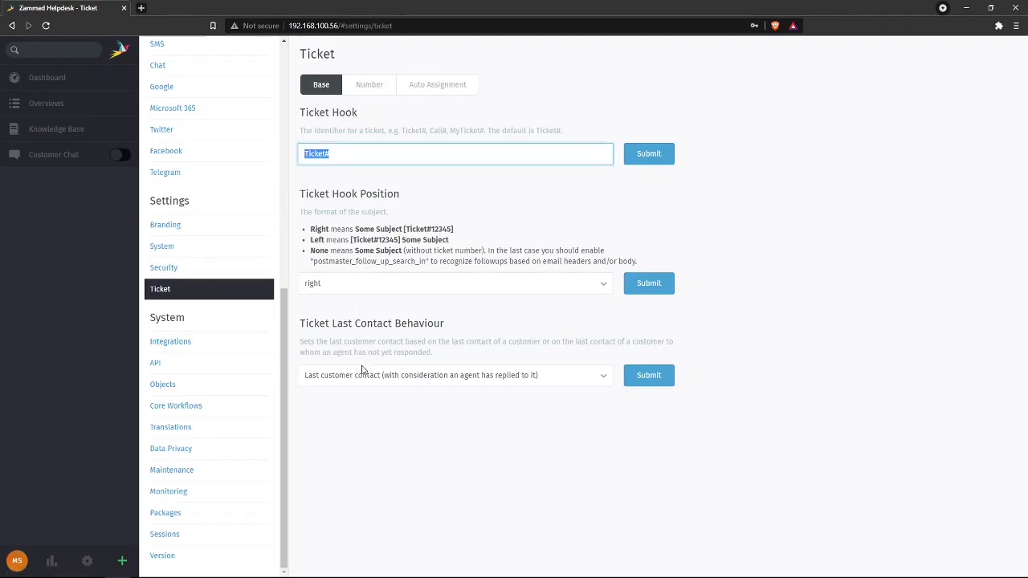
click(371, 87)
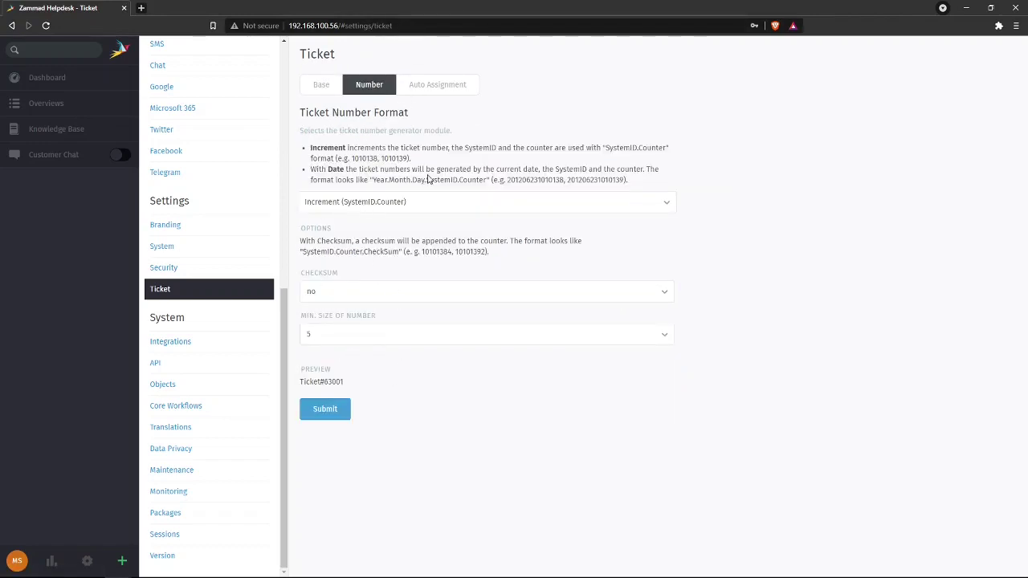
click(421, 85)
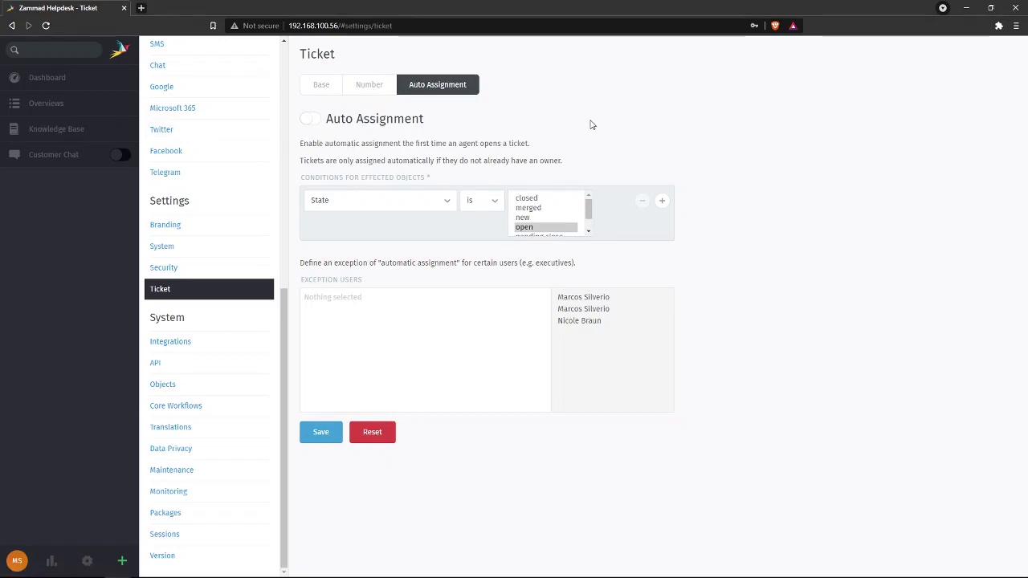
click(178, 343)
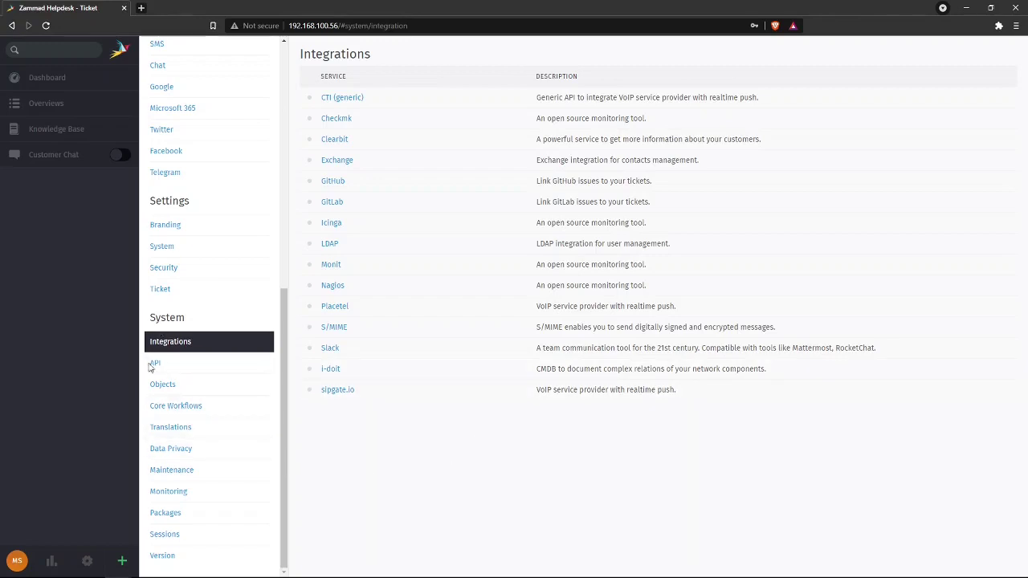
- View the API page, then browse Object Manager tabs, ending on Organization attributes
click(186, 369)
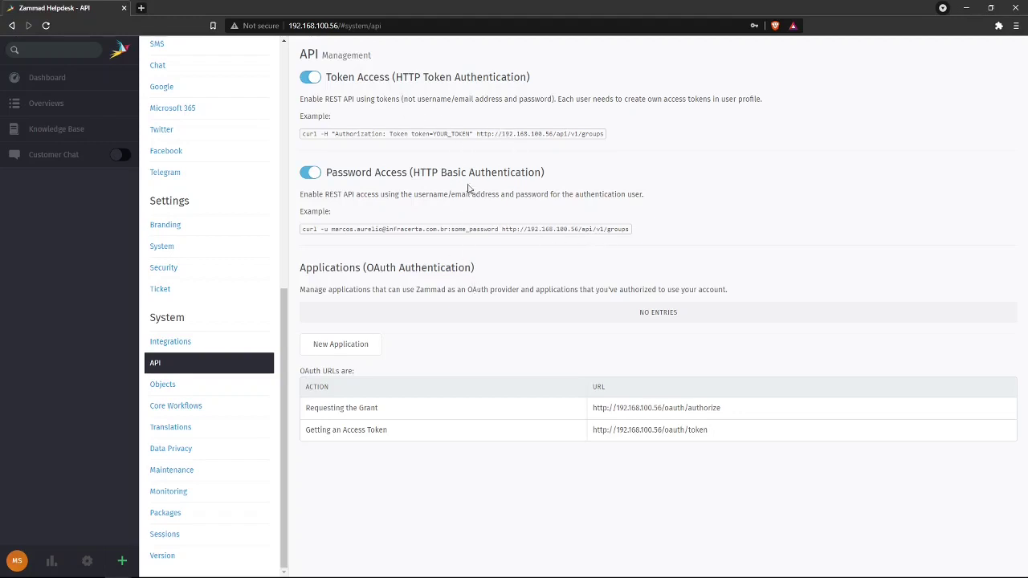
click(167, 386)
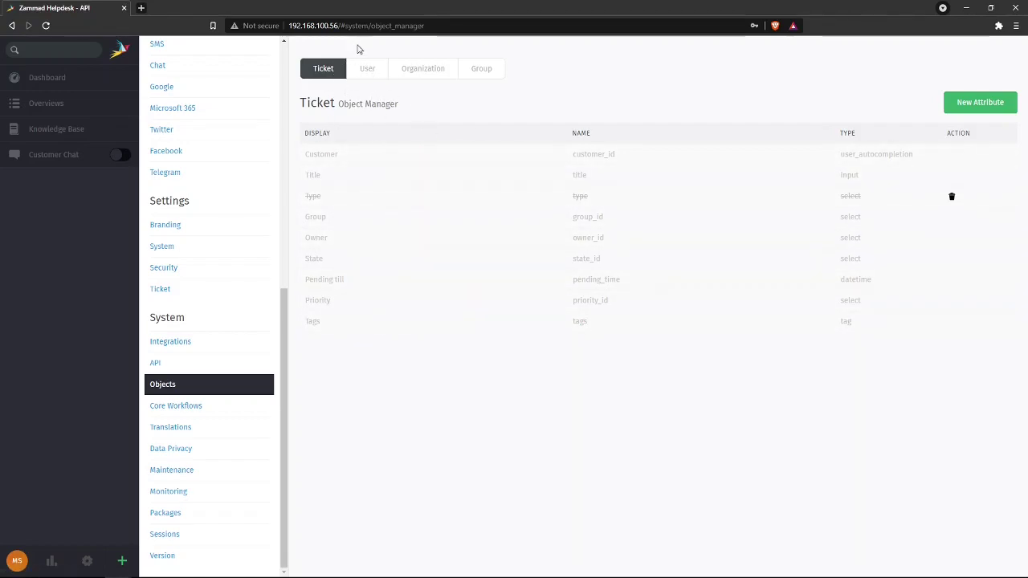
click(369, 70)
click(406, 69)
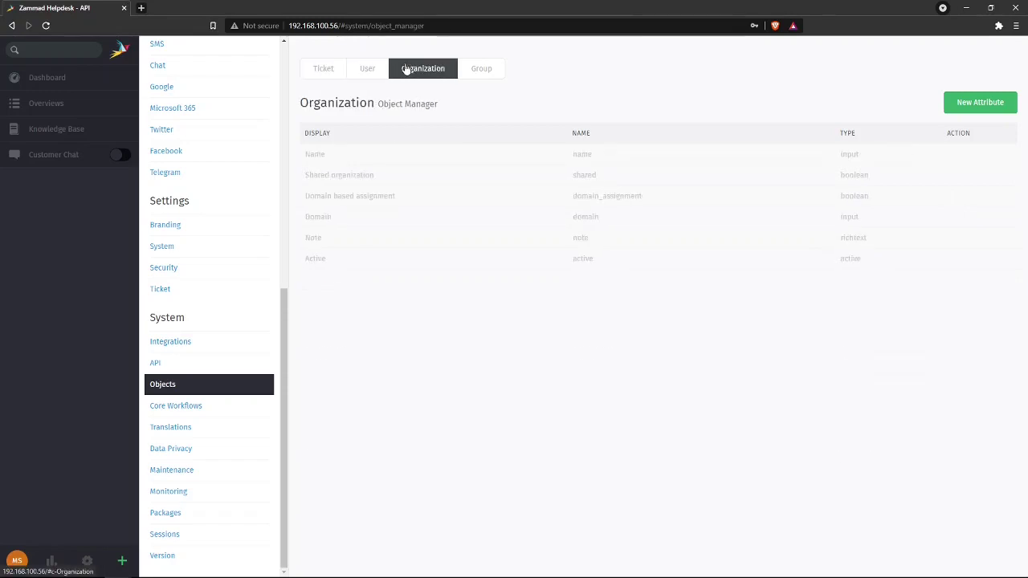
click(482, 67)
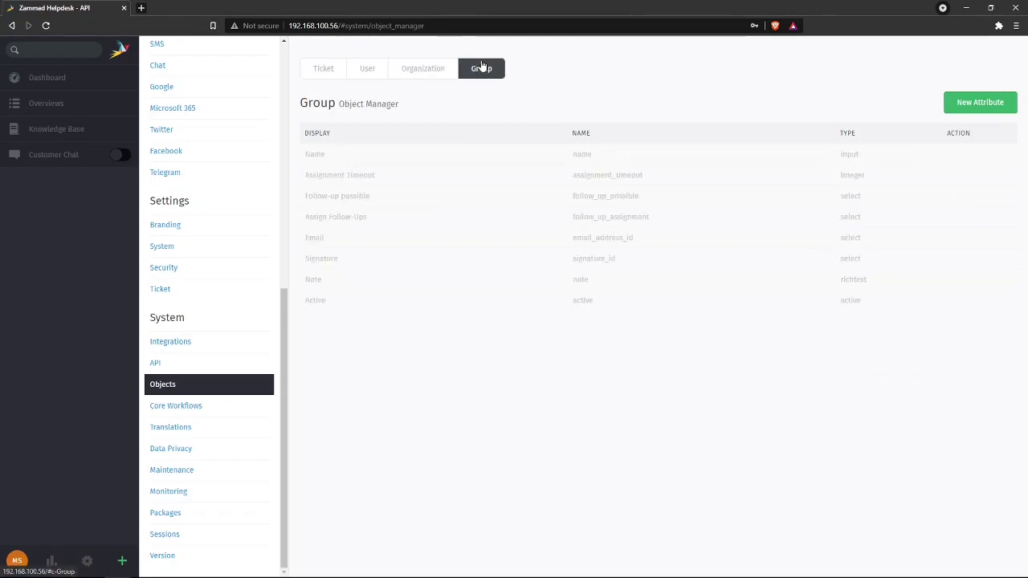
click(425, 72)
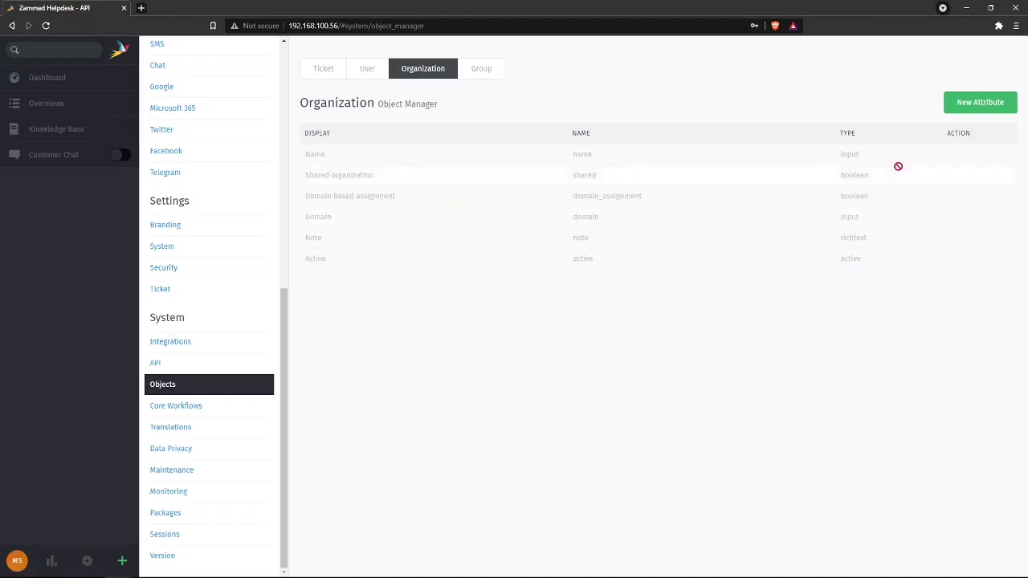
- Start a new Organization attribute named CNPJ, display name CNPJ, with Text format
click(958, 111)
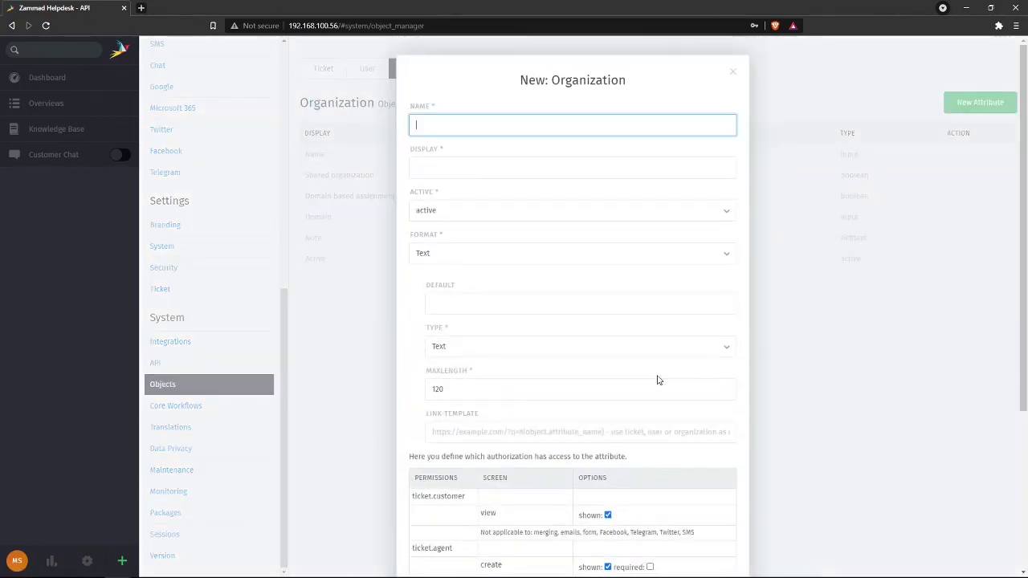
text(CNPJ)
key(ctrl+a)
key(ctrl+c)
click(536, 163)
key(ctrl+v)
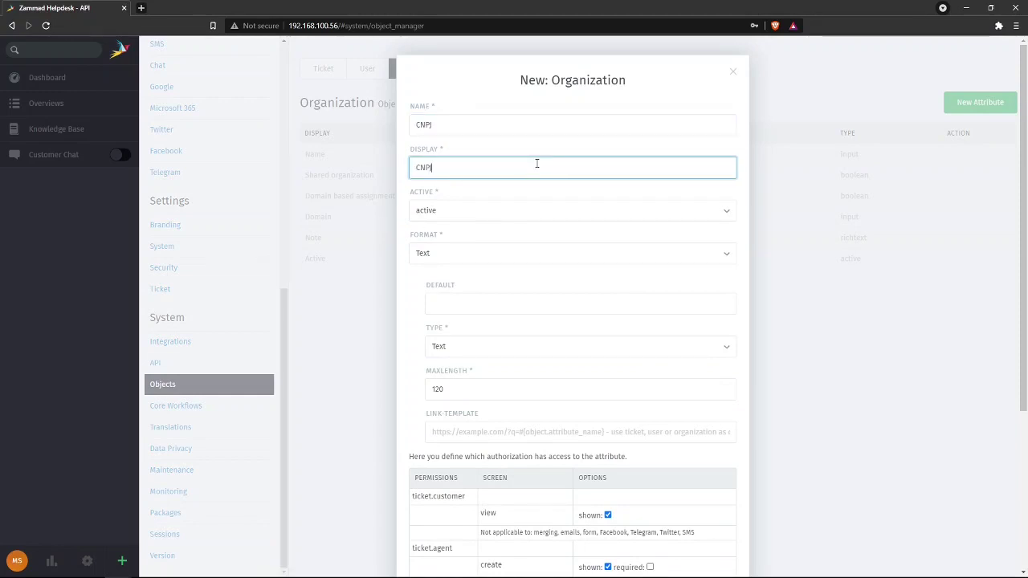
click(445, 255)
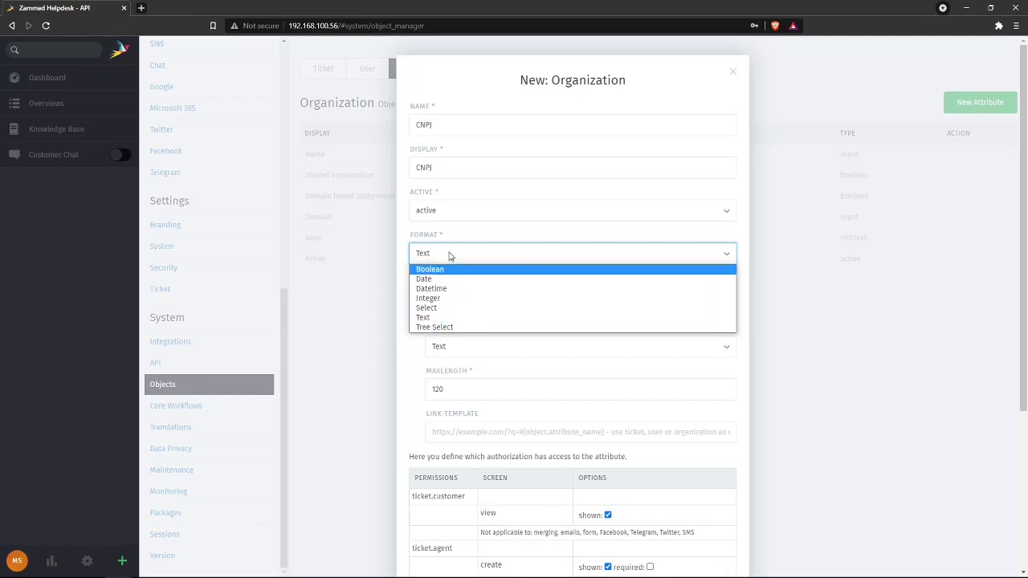
click(444, 317)
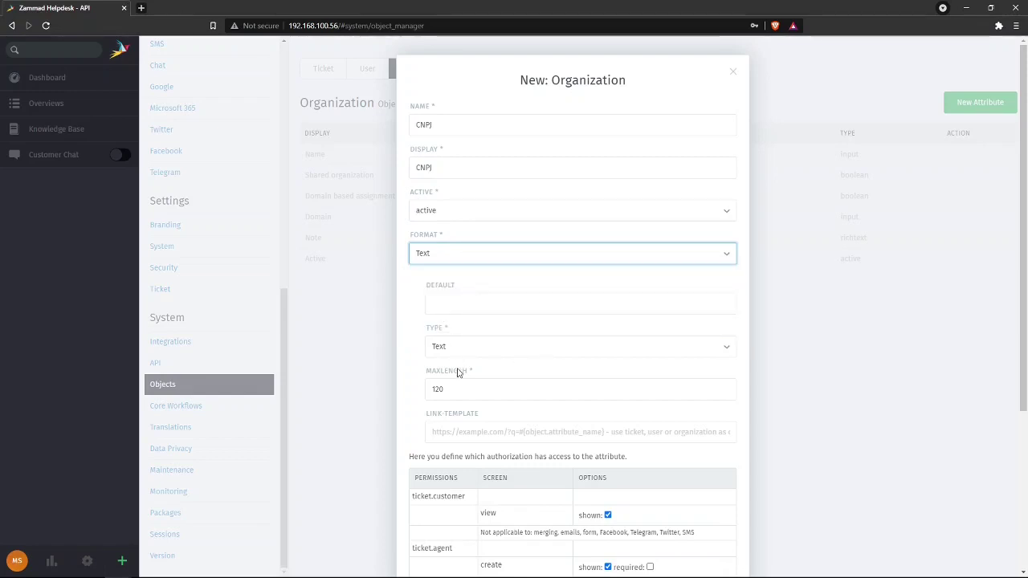
- Set the CNPJ attribute's maximum length to 15 and submit it
scroll(474, 337, down, 3)
scroll(522, 305, up, 1)
scroll(545, 310, up, 1)
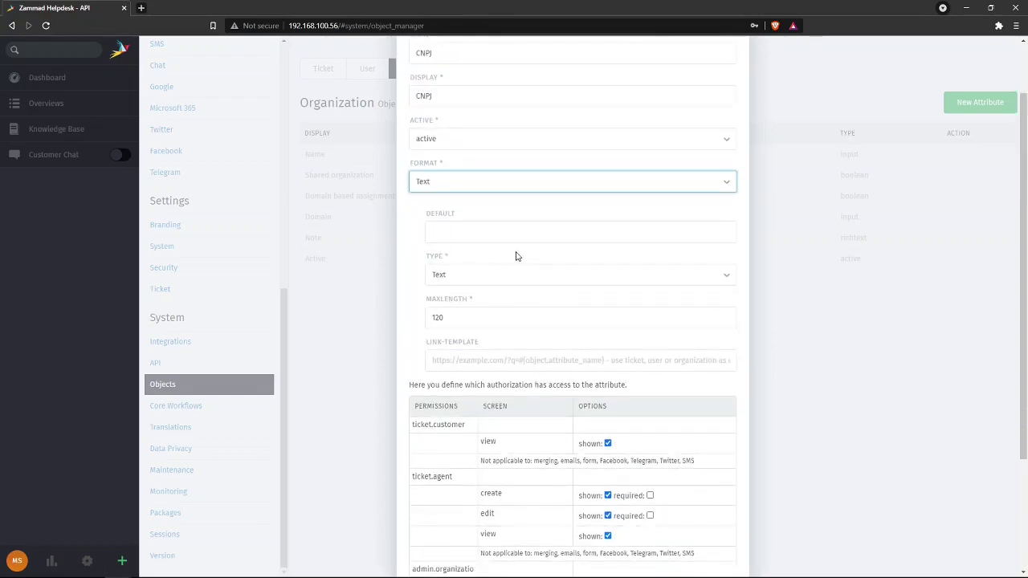
scroll(521, 273, down, 3)
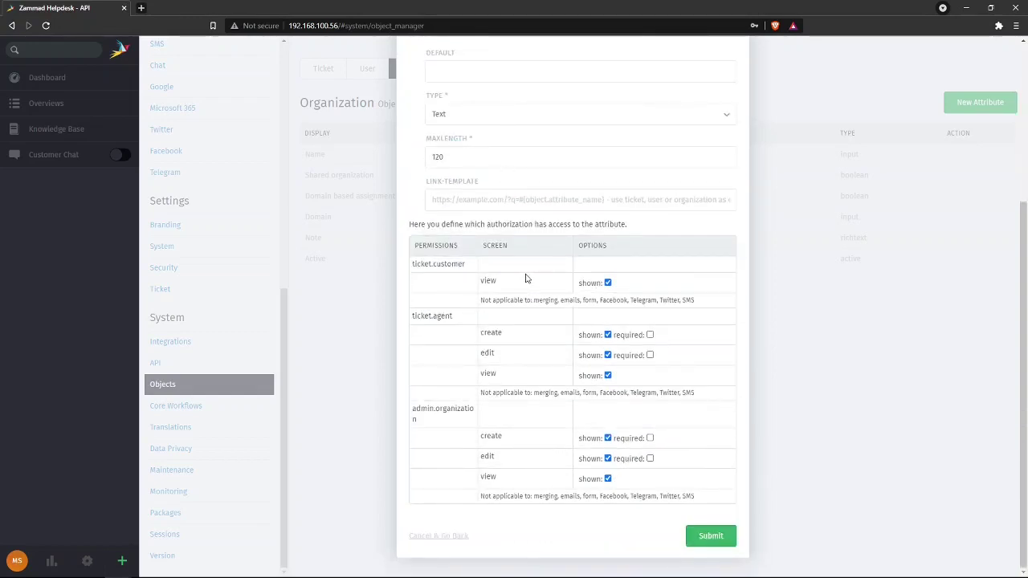
double_click(441, 159)
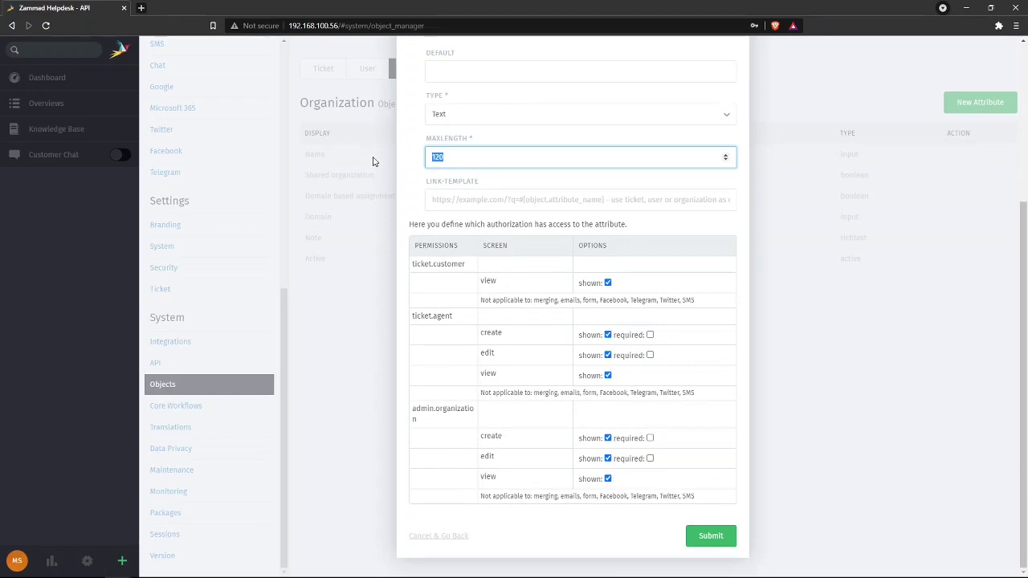
text(12)
text(5)
click(707, 540)
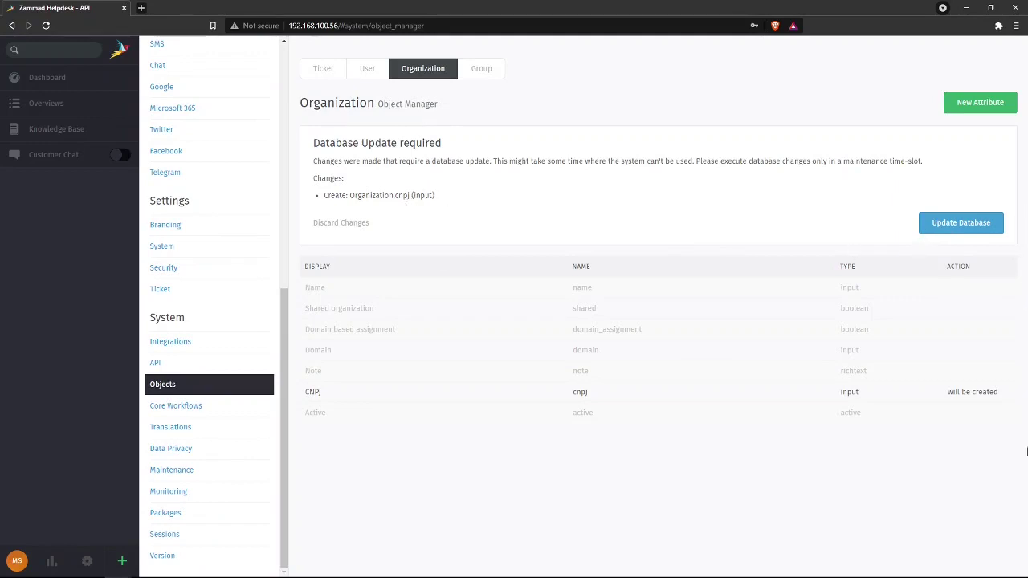
- Apply the pending database update, then switch to the VirtualBox terminal to recall previous commands
click(956, 227)
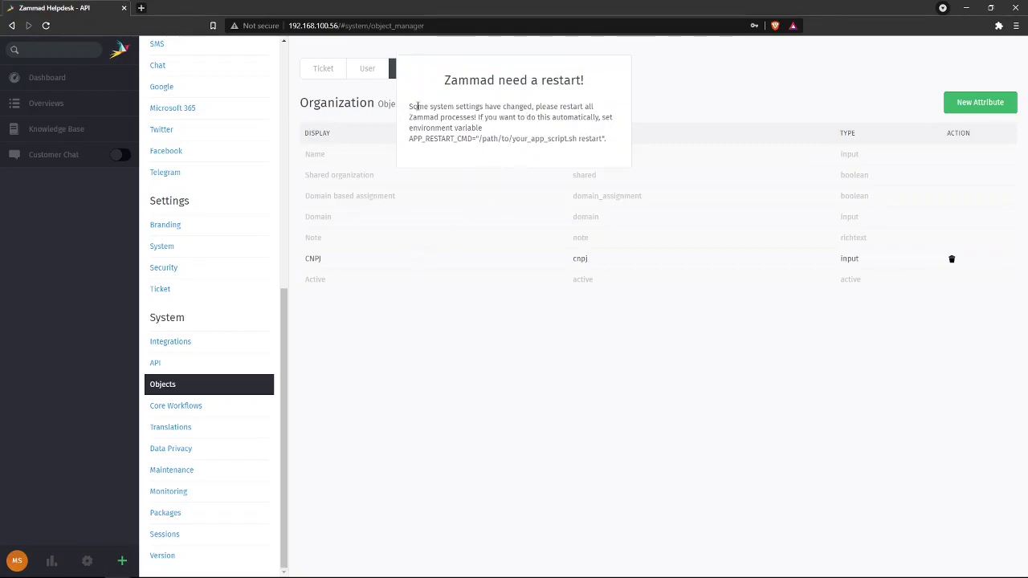
drag(413, 107, 613, 145)
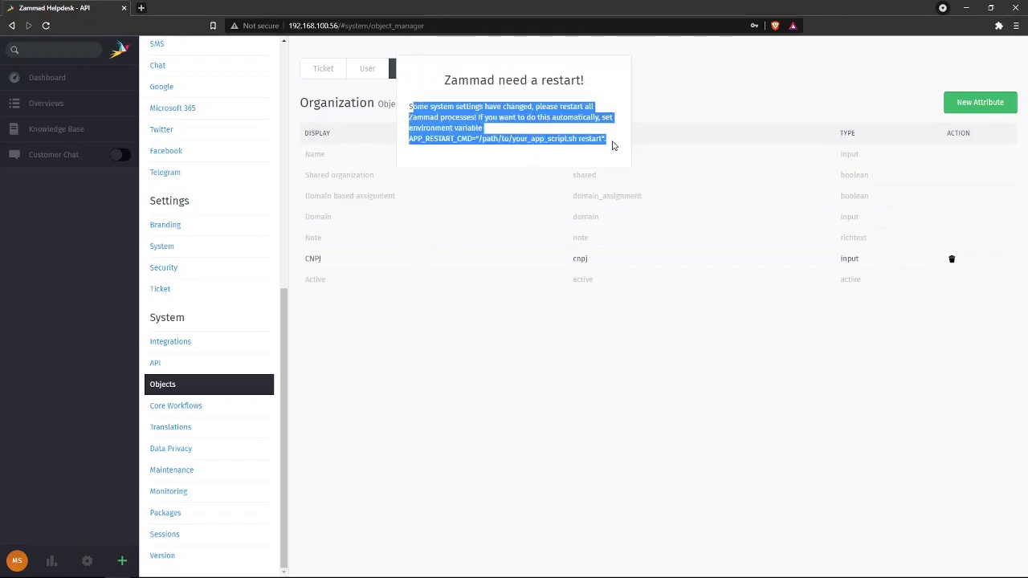
click(485, 130)
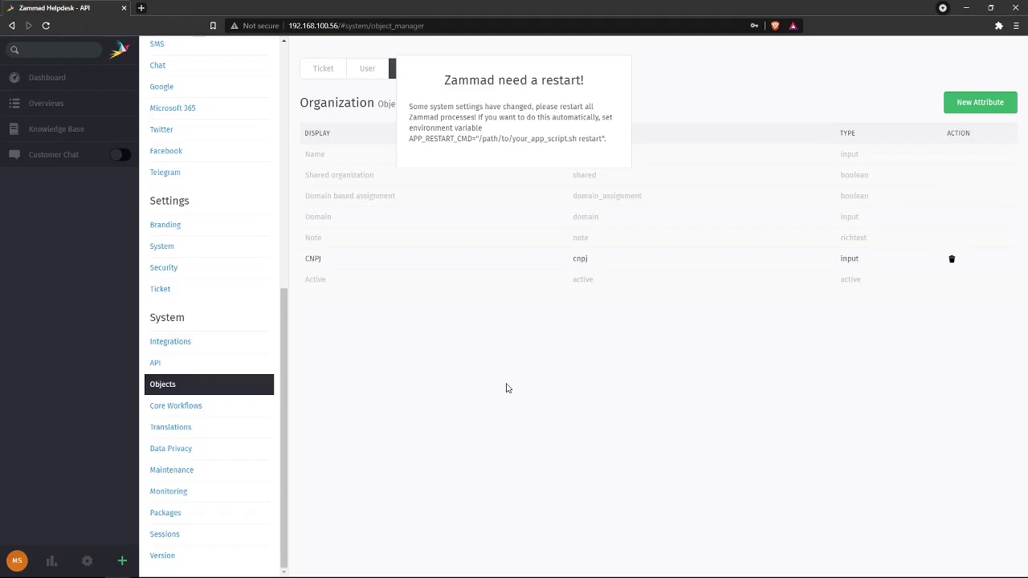
key(alt+Tab)
key(Up)
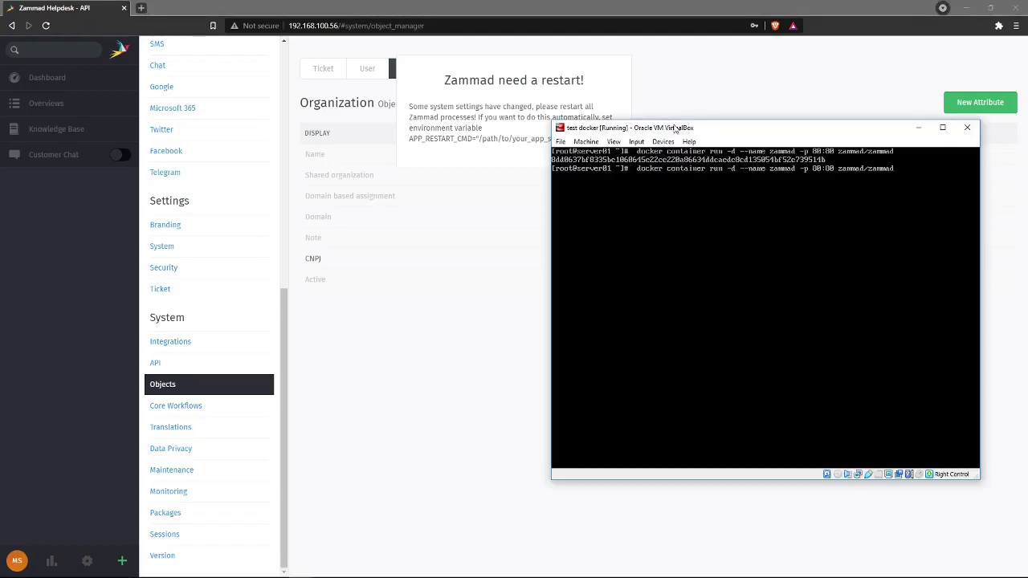
key(Down)
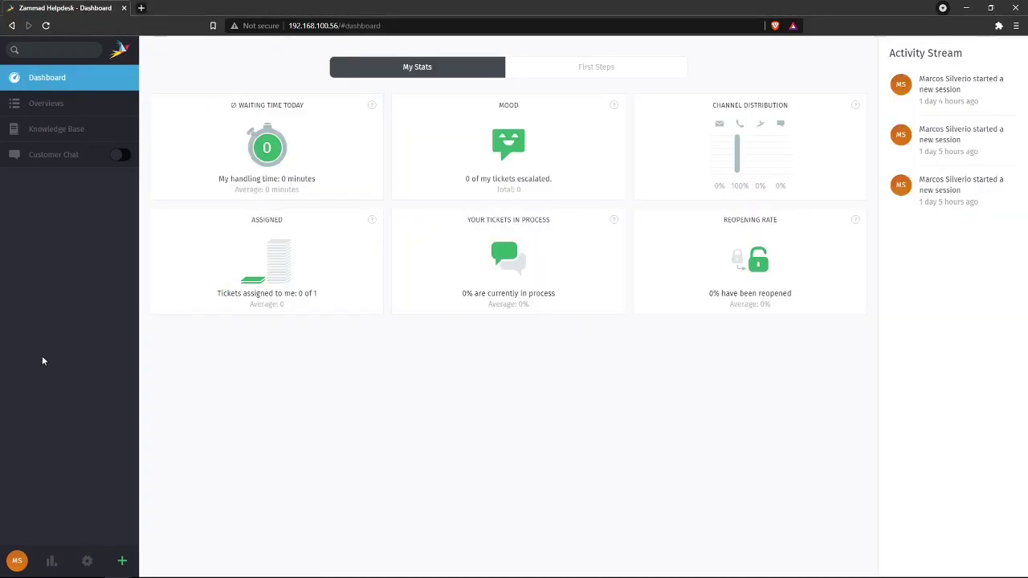
- Start a new organization, inspect its CNPJ field, then cancel back to the Organizations list
click(87, 562)
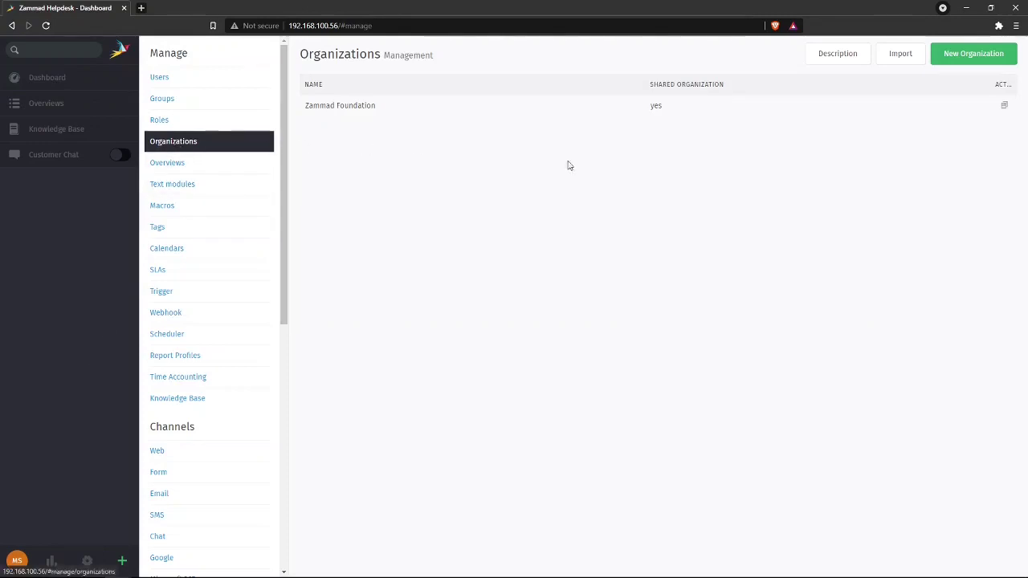
click(966, 60)
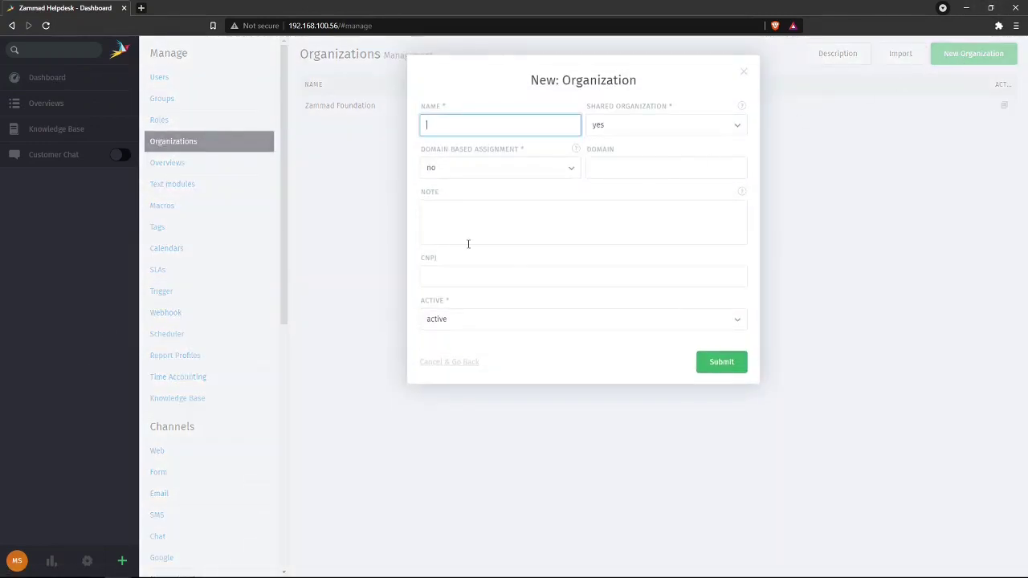
click(447, 271)
drag(441, 257, 419, 259)
click(479, 277)
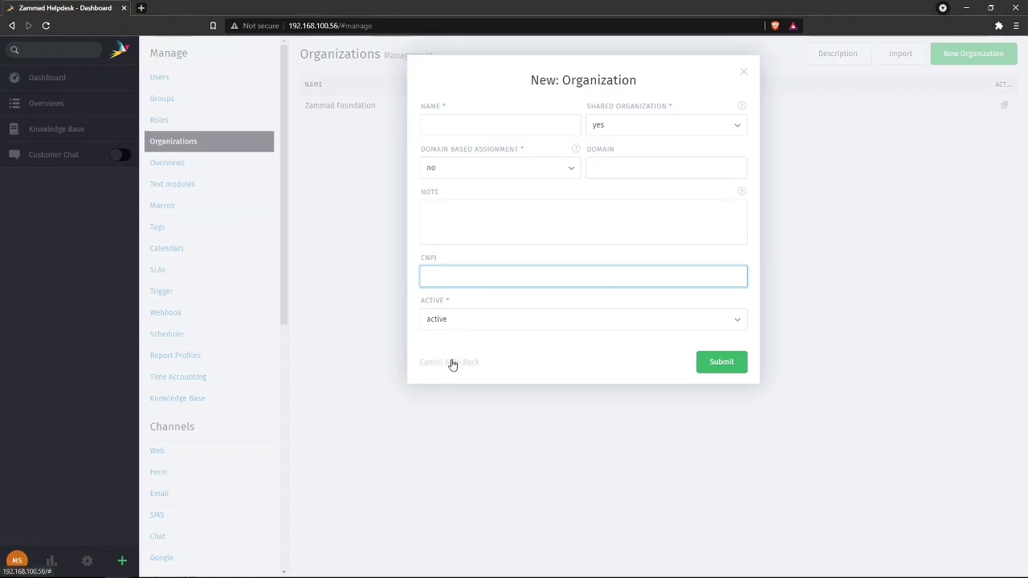
click(452, 365)
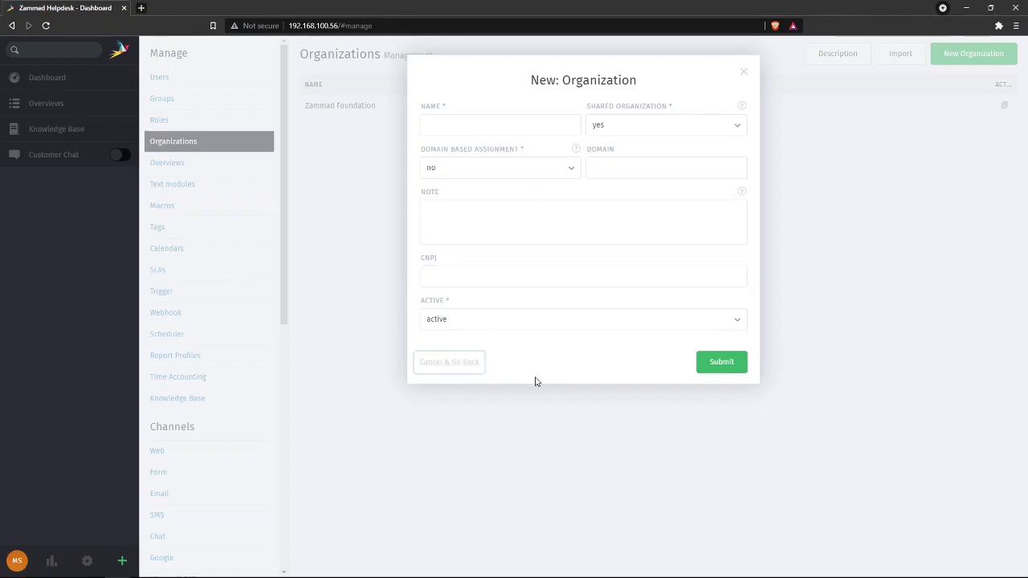
click(458, 365)
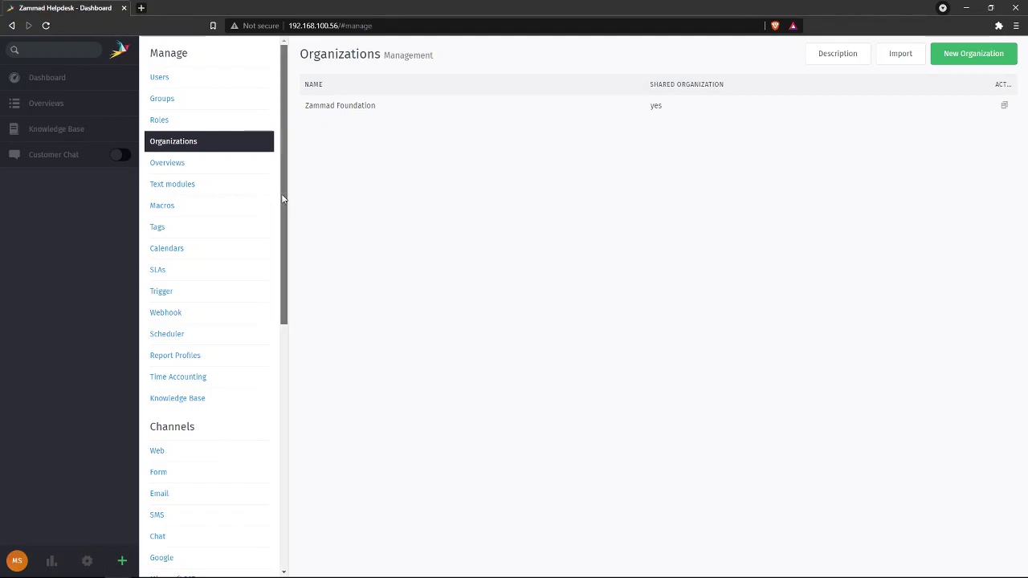
drag(281, 198, 307, 425)
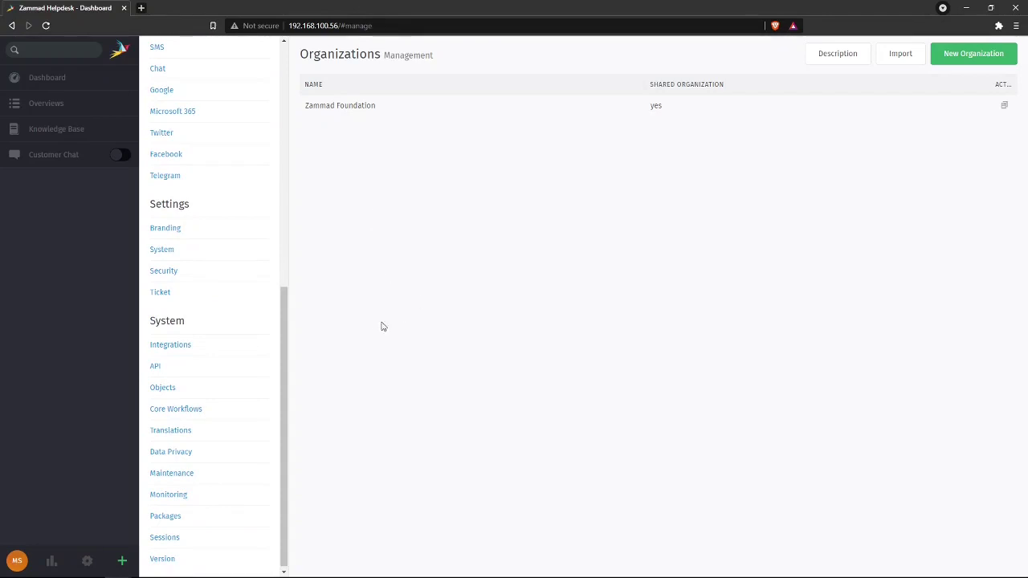
scroll(200, 394, down, 1)
- Read the Core Workflows description, then view Translations for English (United States)
click(180, 411)
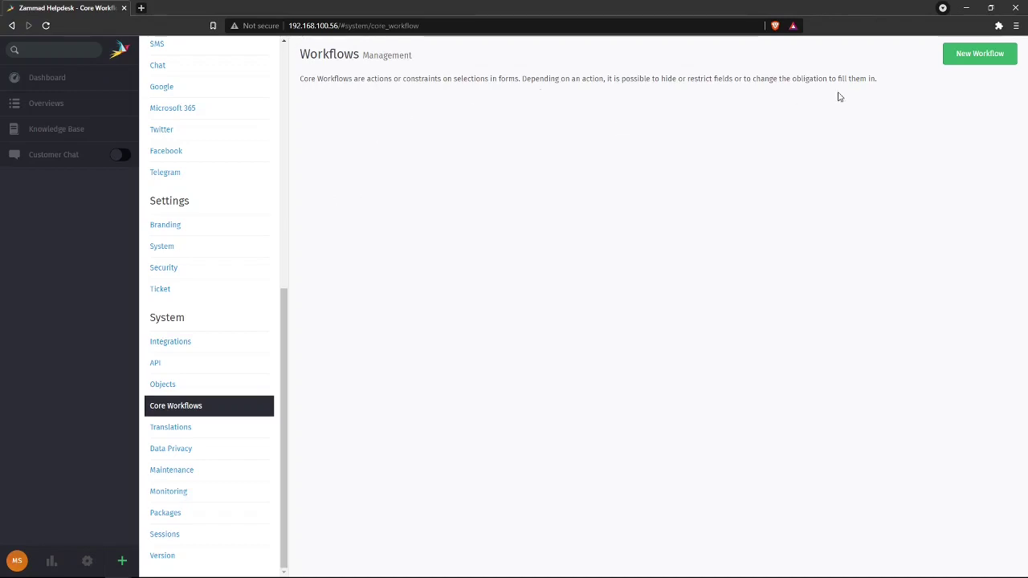
drag(901, 81, 301, 91)
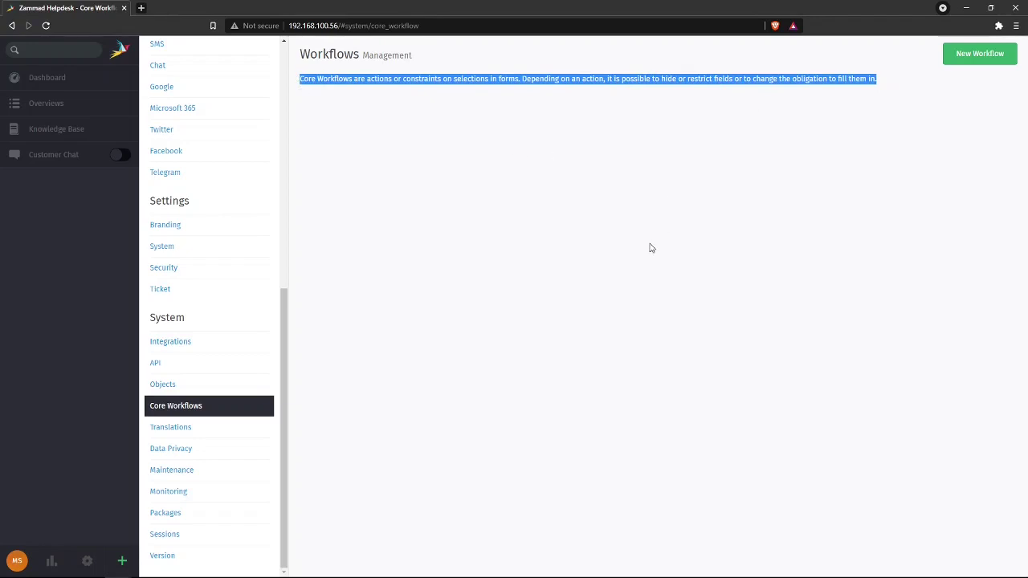
click(647, 198)
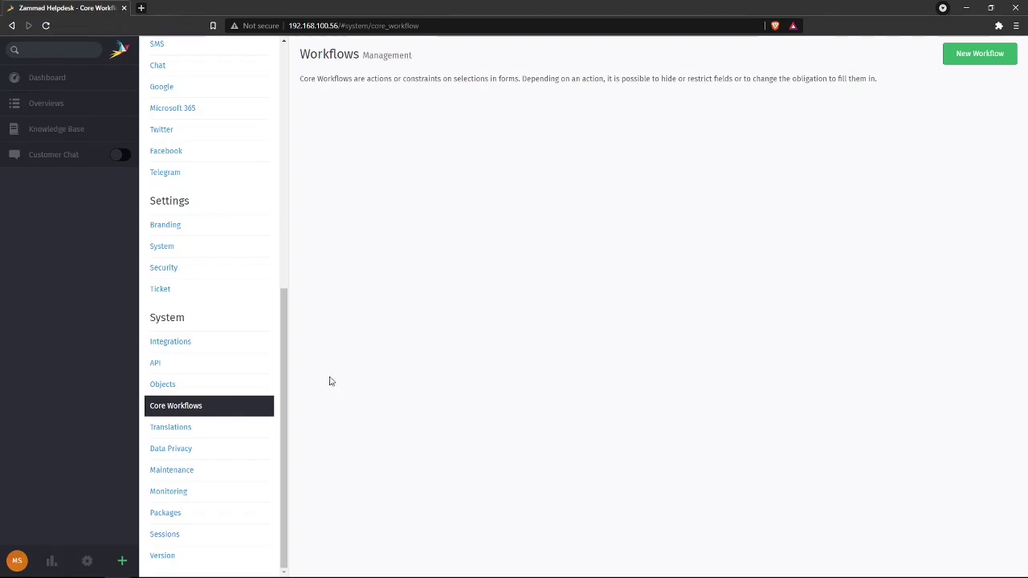
click(216, 433)
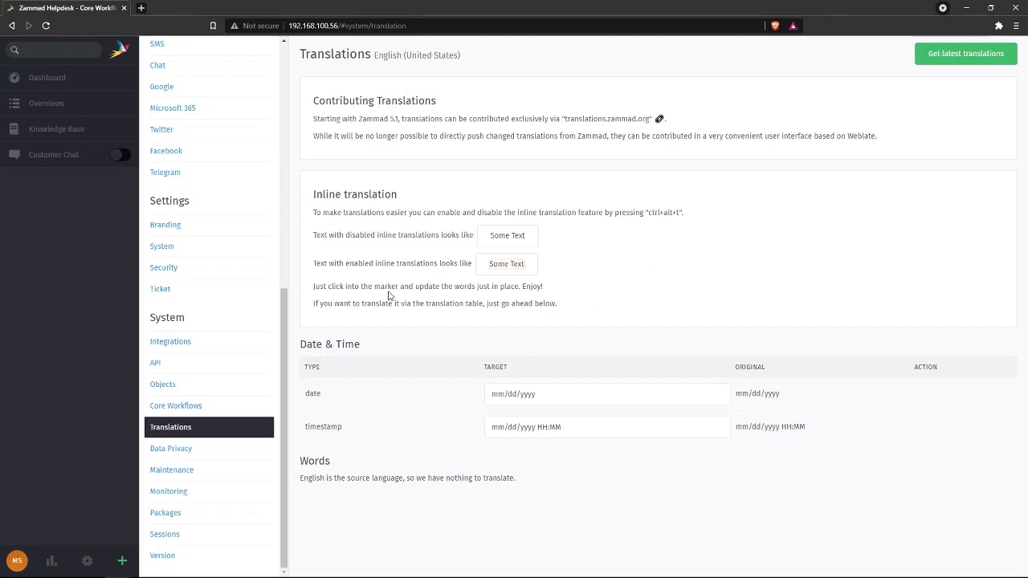
- Look through Data Privacy and Maintenance, then select the Monitoring health-check URL
click(215, 450)
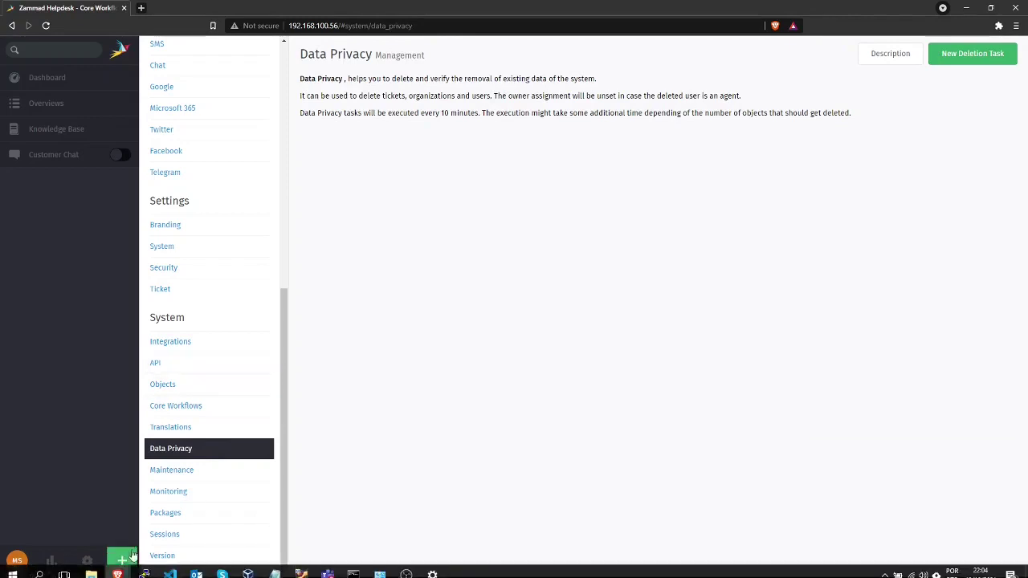
click(215, 474)
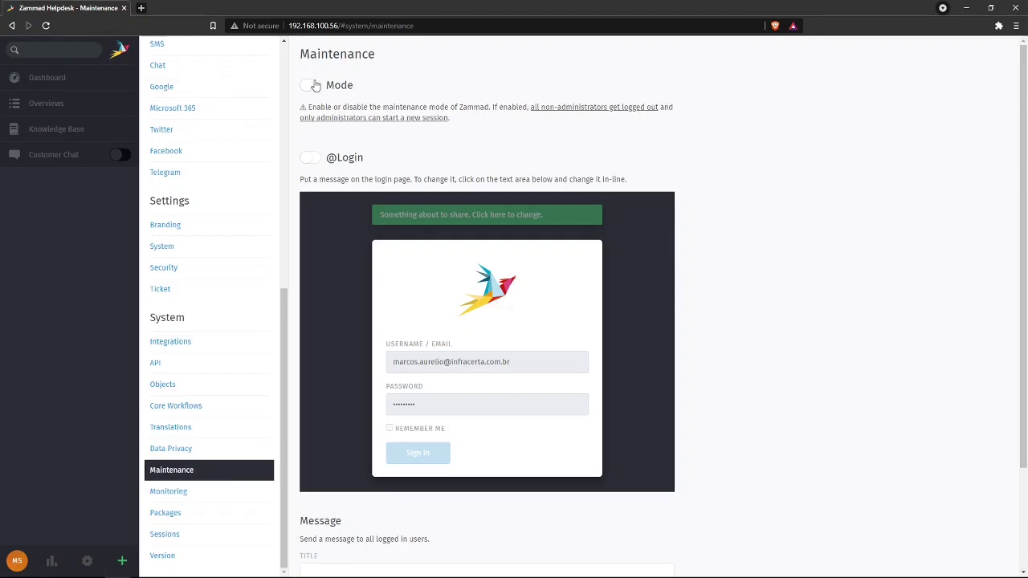
scroll(826, 338, down, 2)
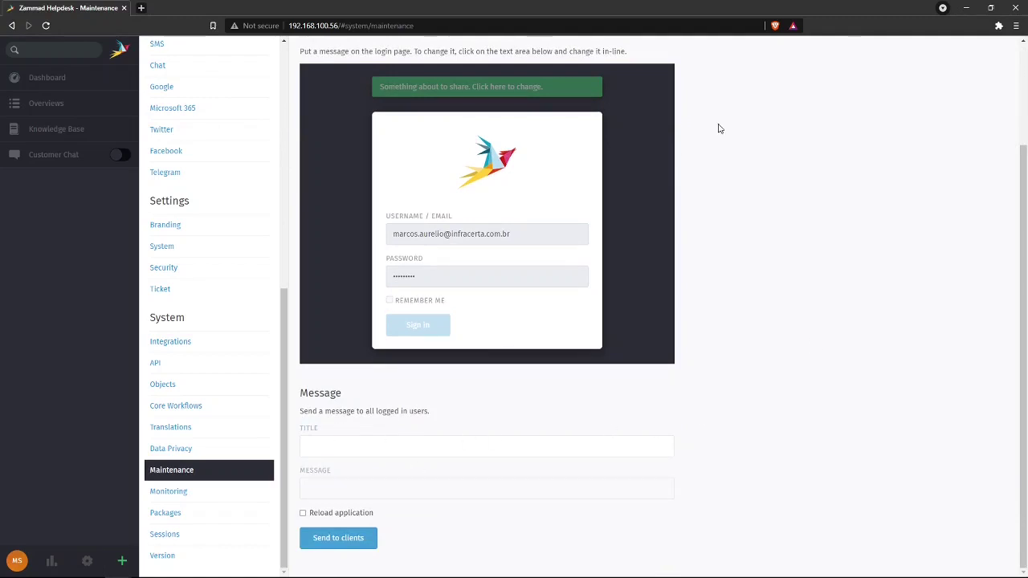
scroll(807, 258, up, 2)
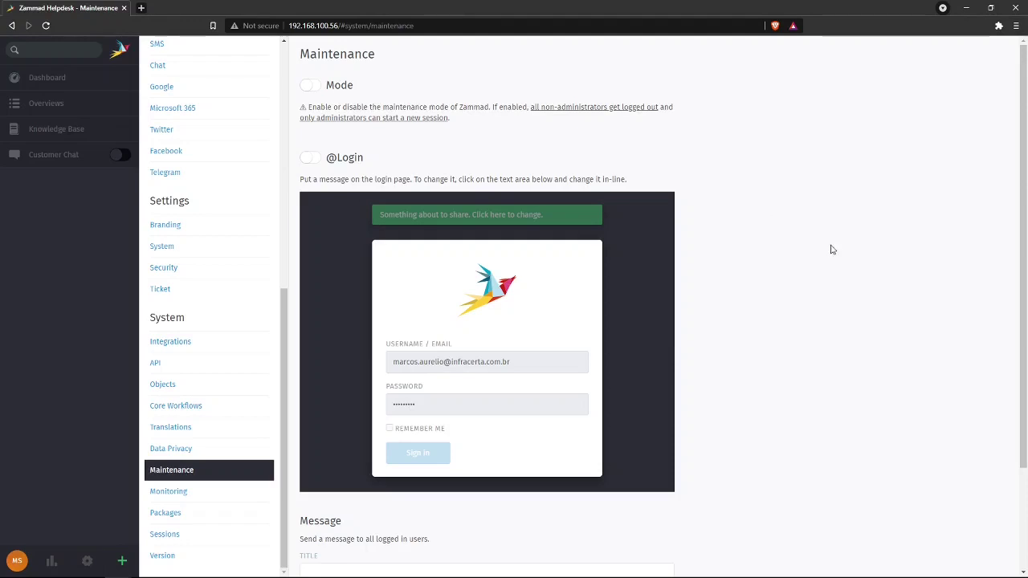
click(202, 498)
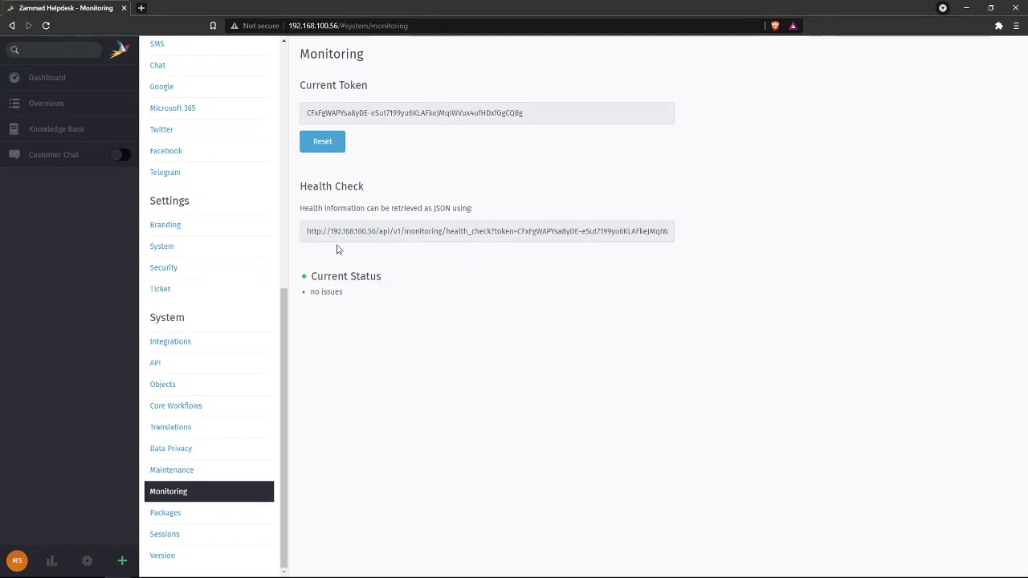
mouse_move(304, 229)
mouse_down()
mouse_move(434, 220)
mouse_move(673, 249)
mouse_up()
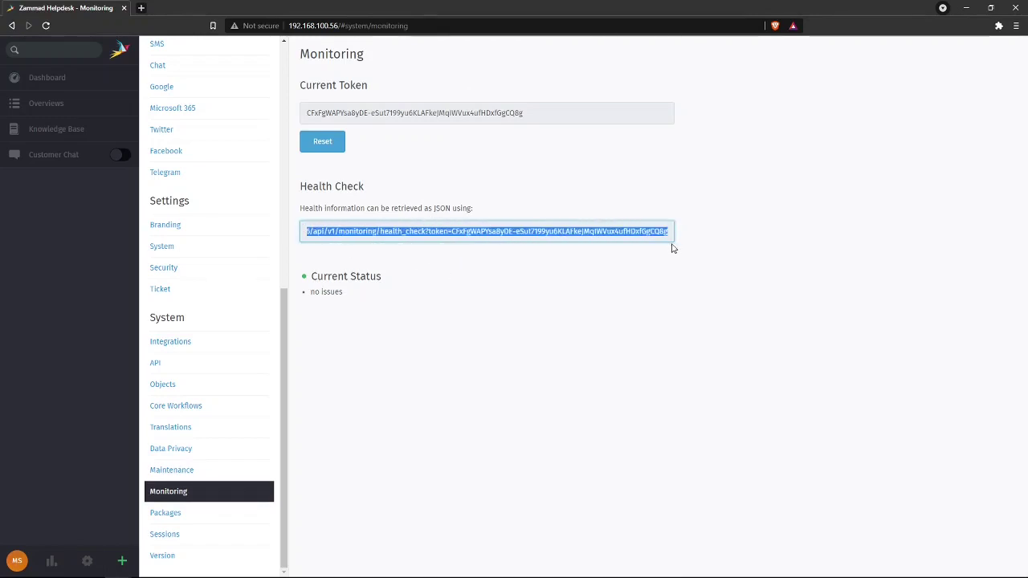
- Inspect the current monitoring token, then go to Package Management
click(479, 231)
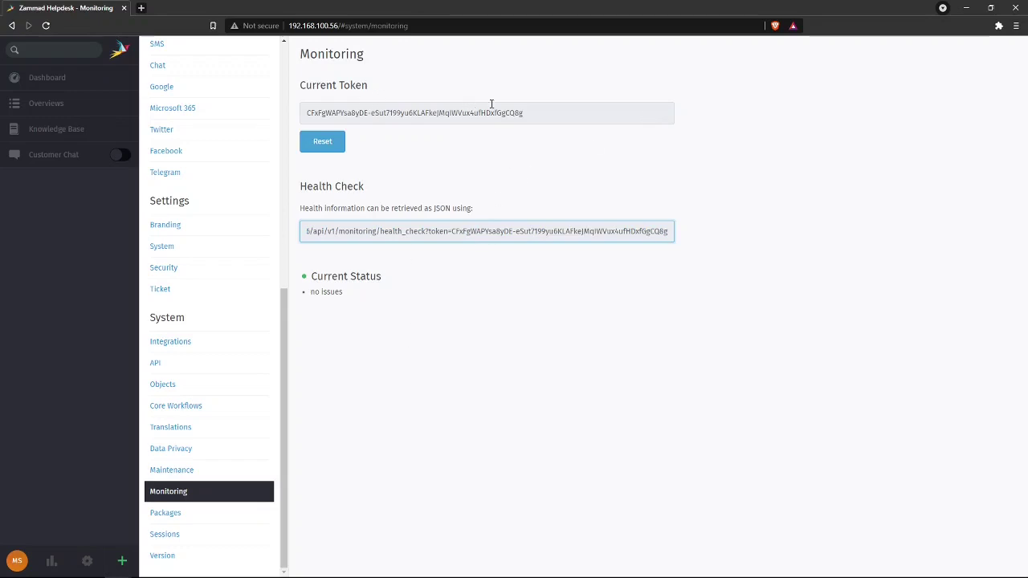
drag(524, 112, 243, 109)
click(447, 144)
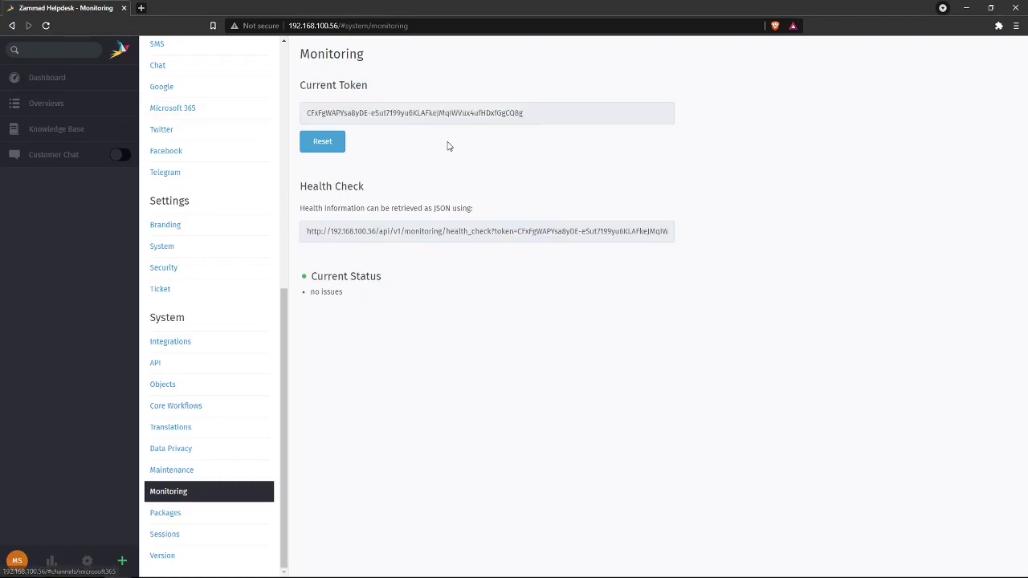
click(207, 518)
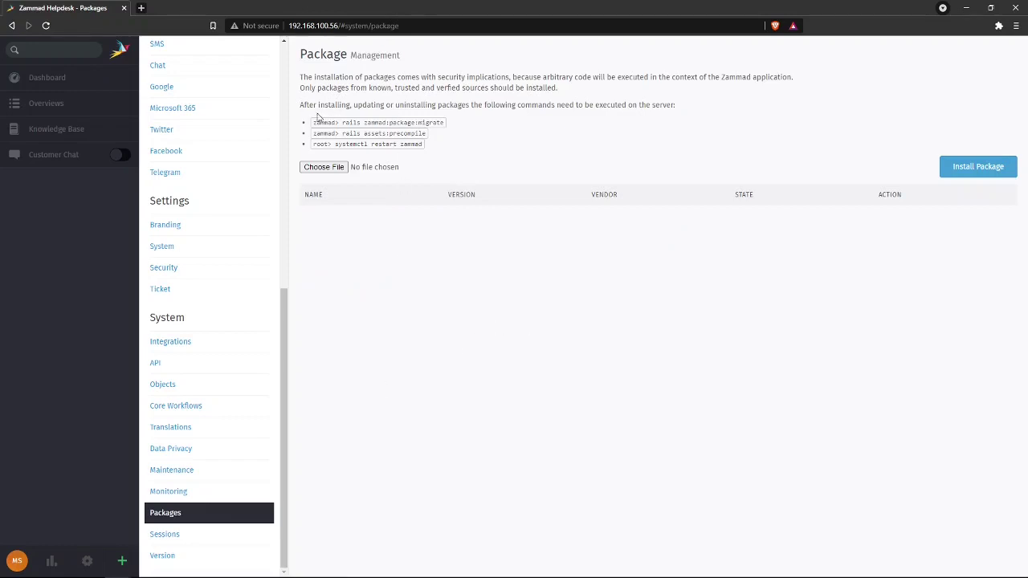
- Note the three package server commands, glance at Sessions, and confirm version 5.1.x
drag(338, 122, 426, 146)
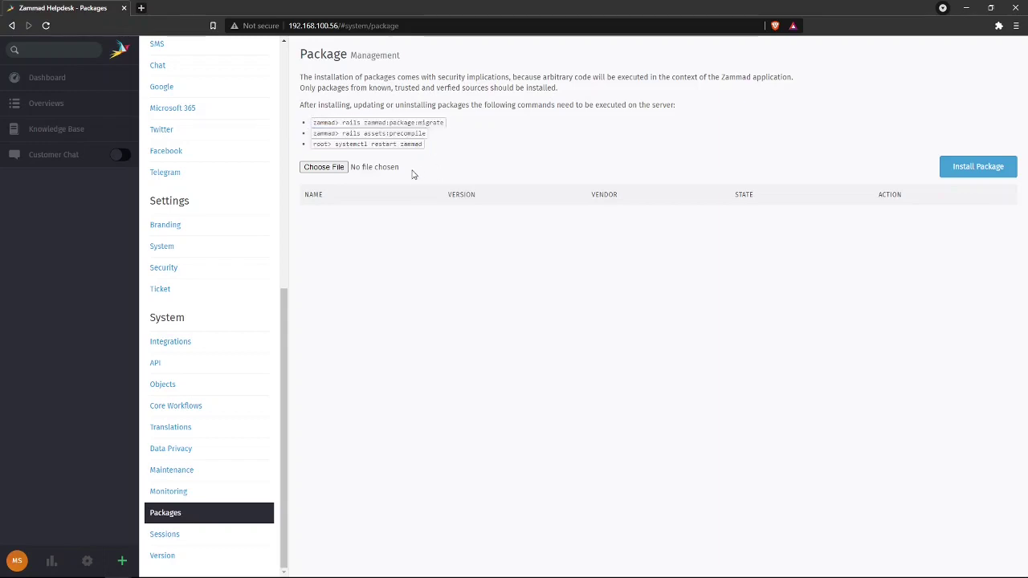
click(191, 536)
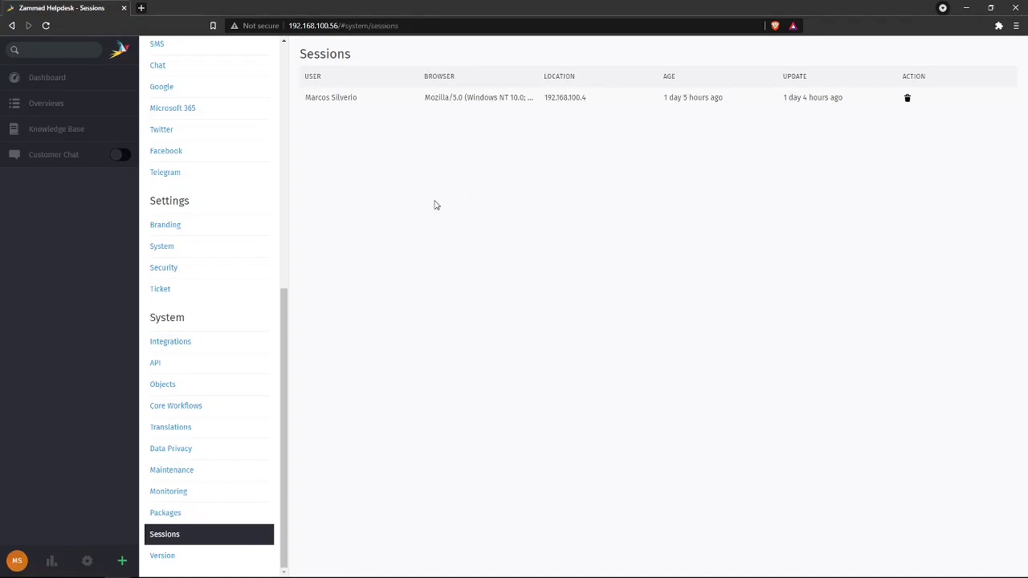
click(170, 559)
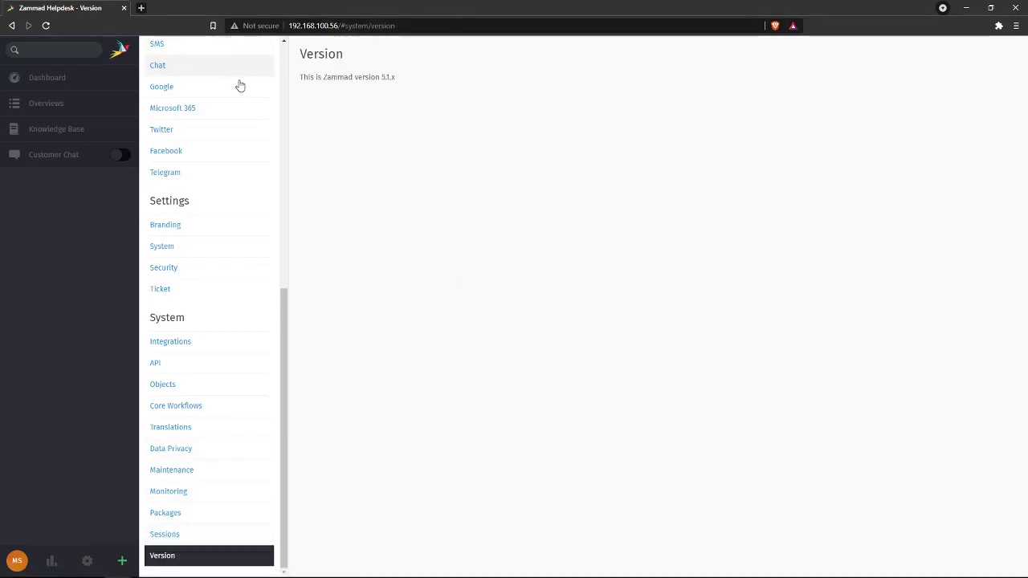
mouse_move(402, 79)
mouse_down()
mouse_move(367, 78)
mouse_move(382, 78)
mouse_up()
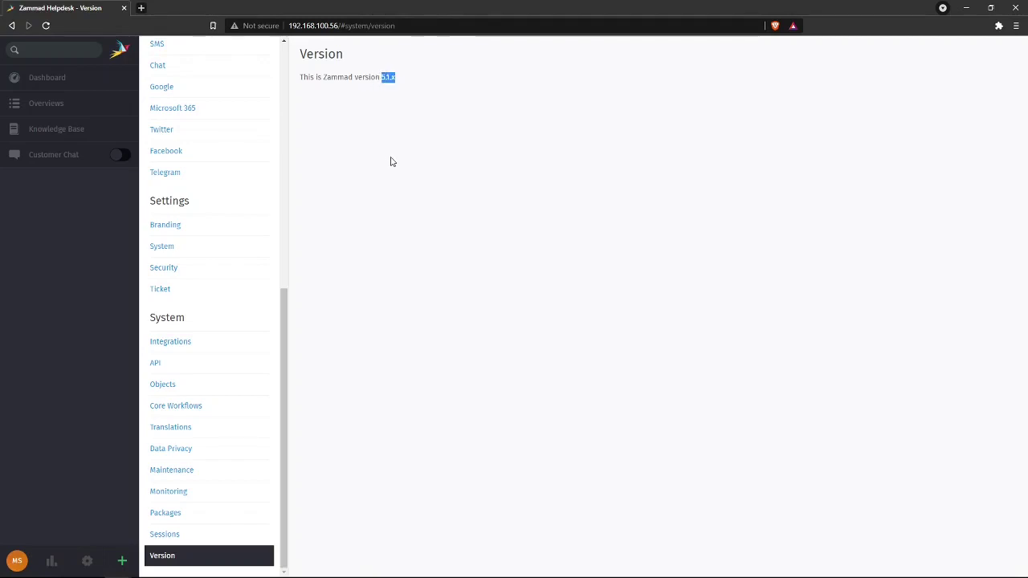
click(385, 94)
key(ctrl+shift+o)
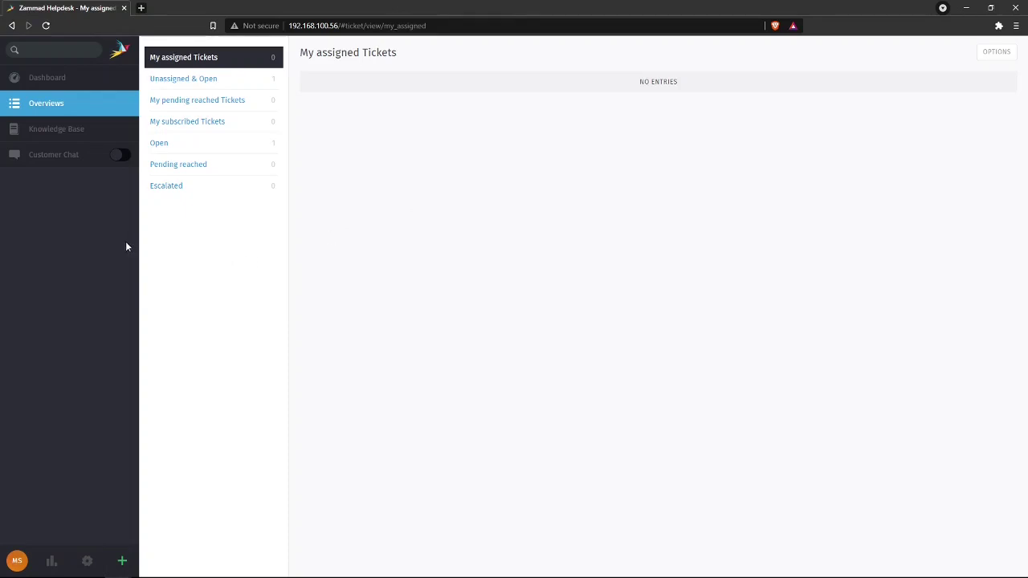
- Open the Welcome to Zammad! ticket from the Unassigned & Open overview
click(253, 84)
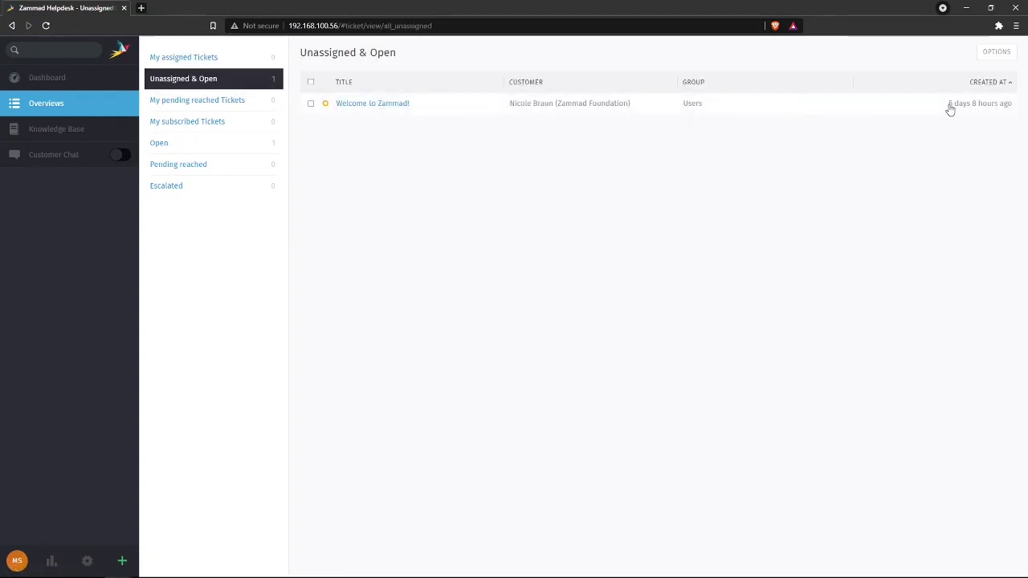
click(399, 109)
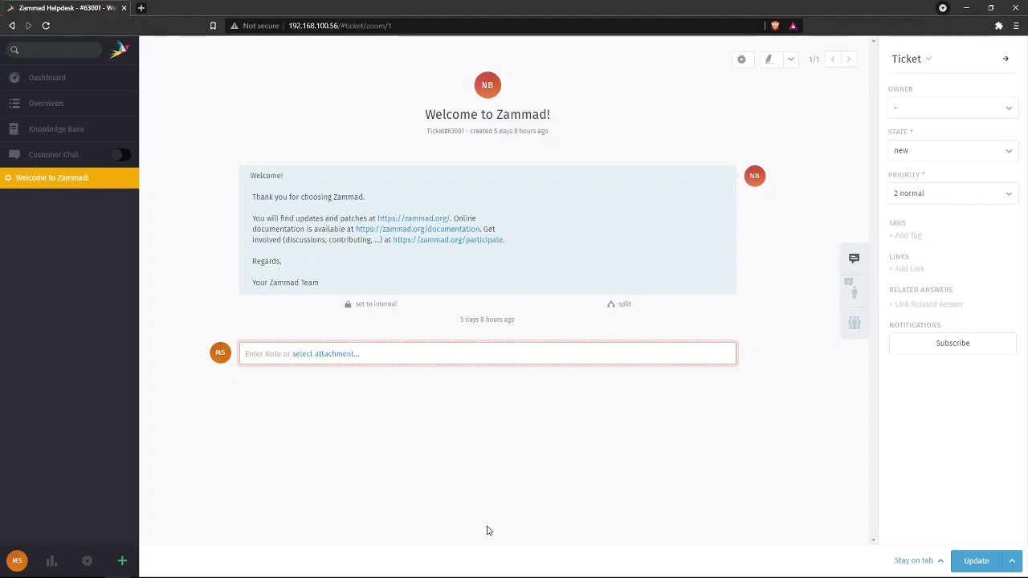
click(257, 353)
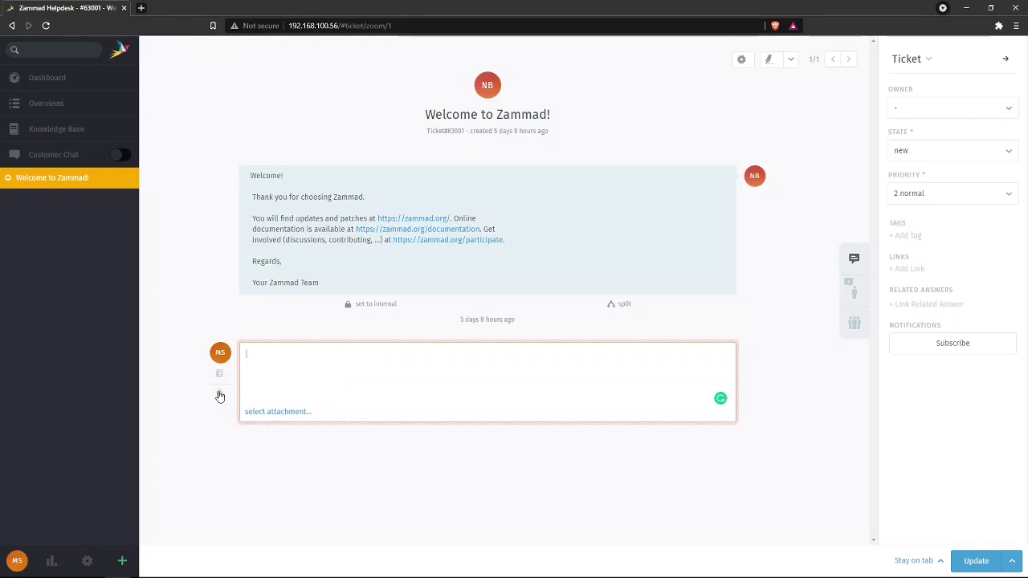
click(218, 394)
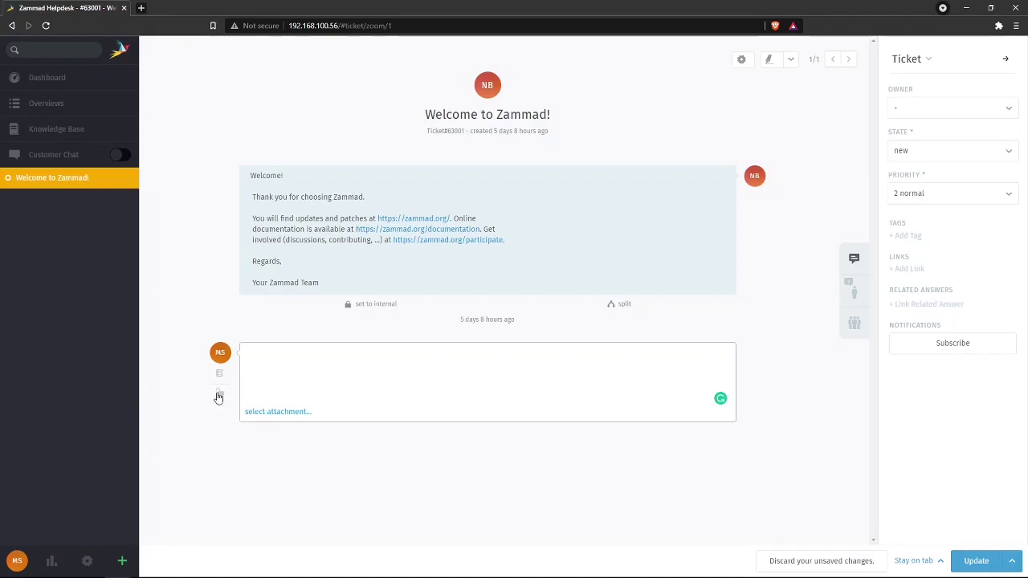
click(219, 394)
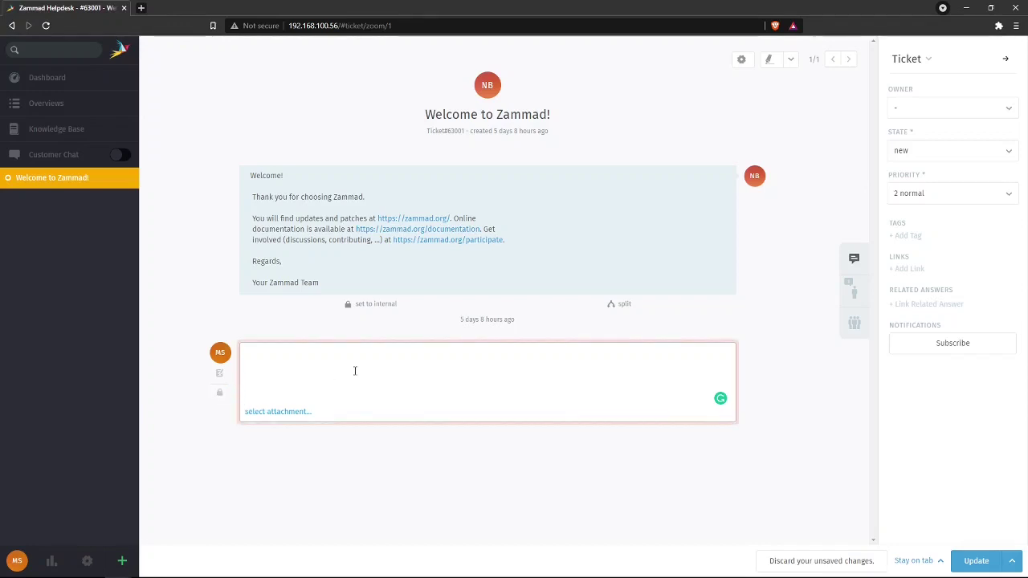
click(219, 392)
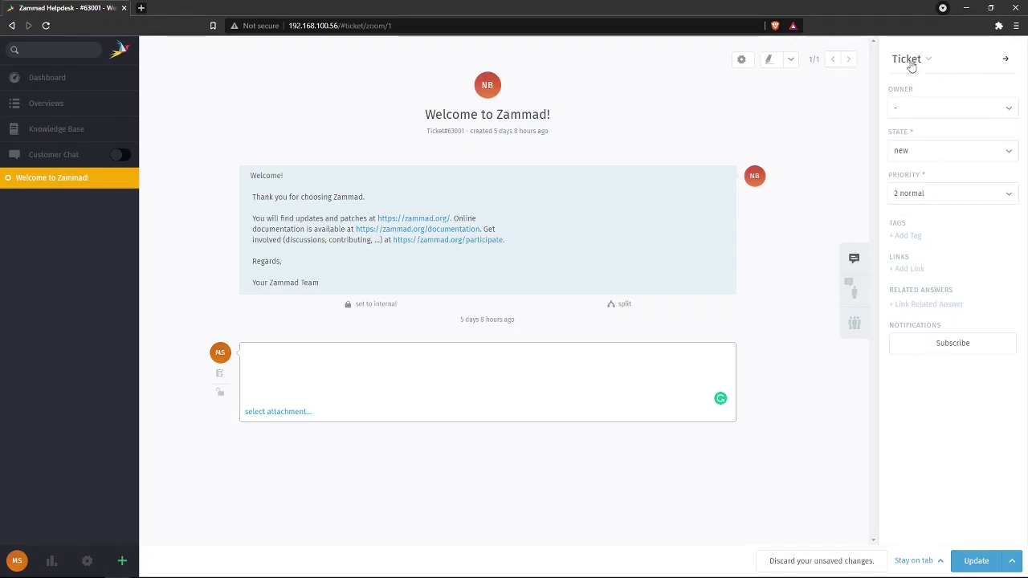
click(933, 110)
click(925, 121)
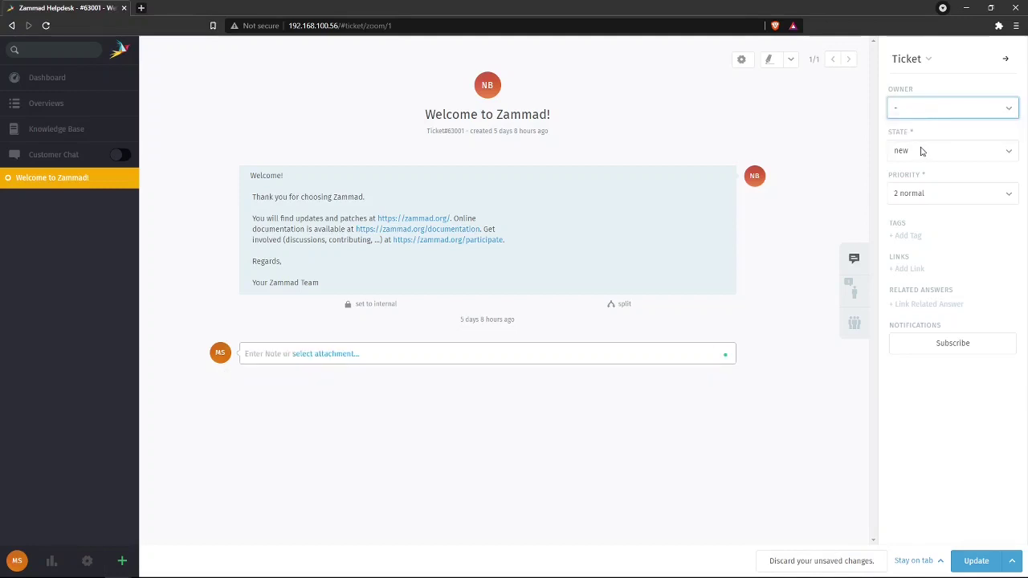
click(924, 151)
click(924, 151)
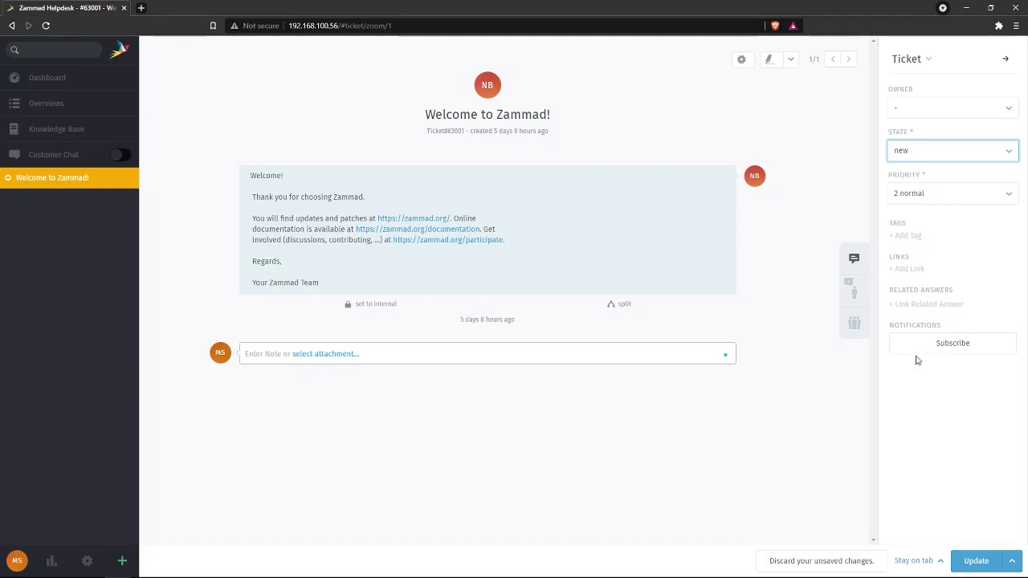
click(853, 292)
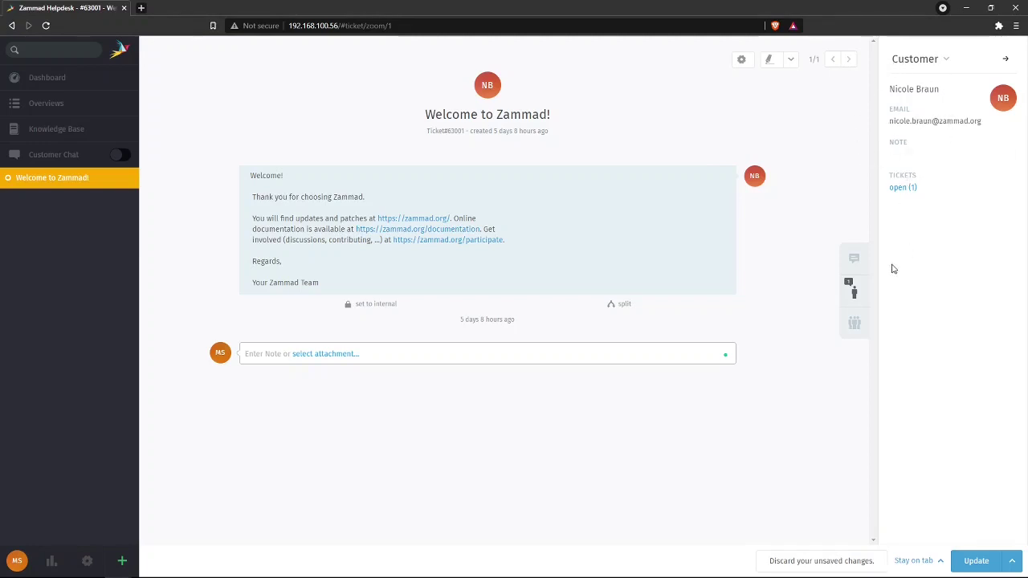
click(850, 327)
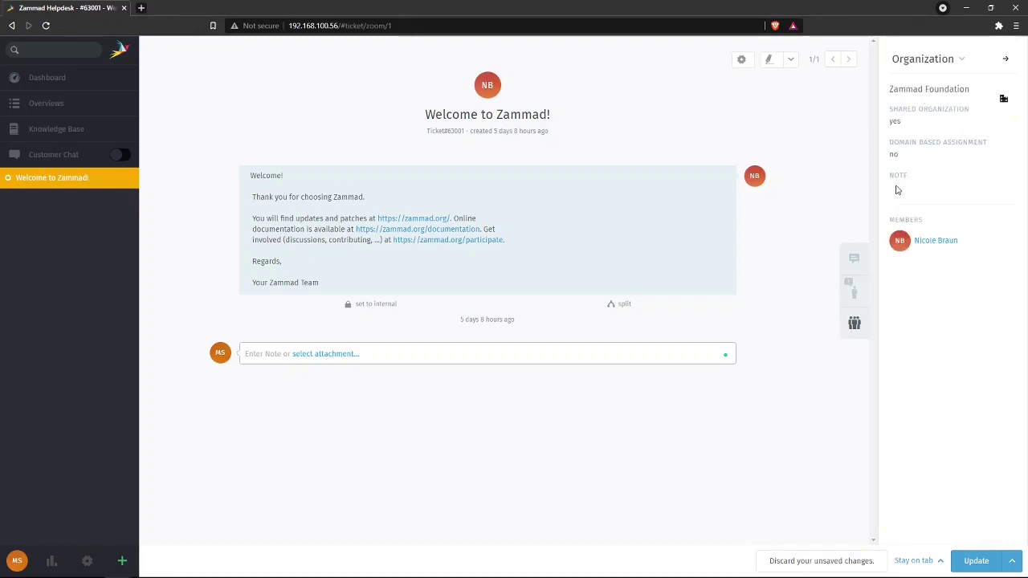
click(849, 259)
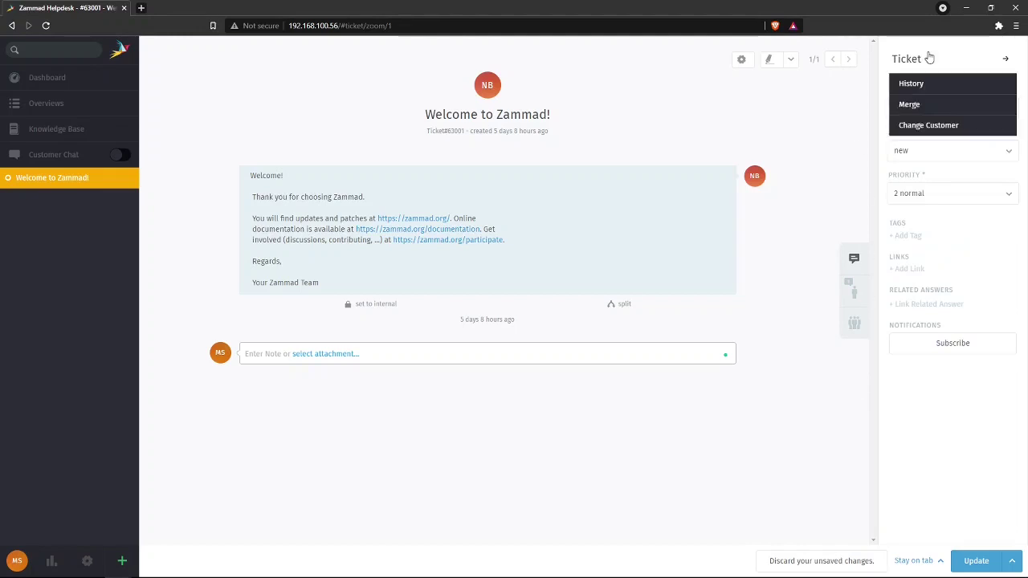
click(1005, 60)
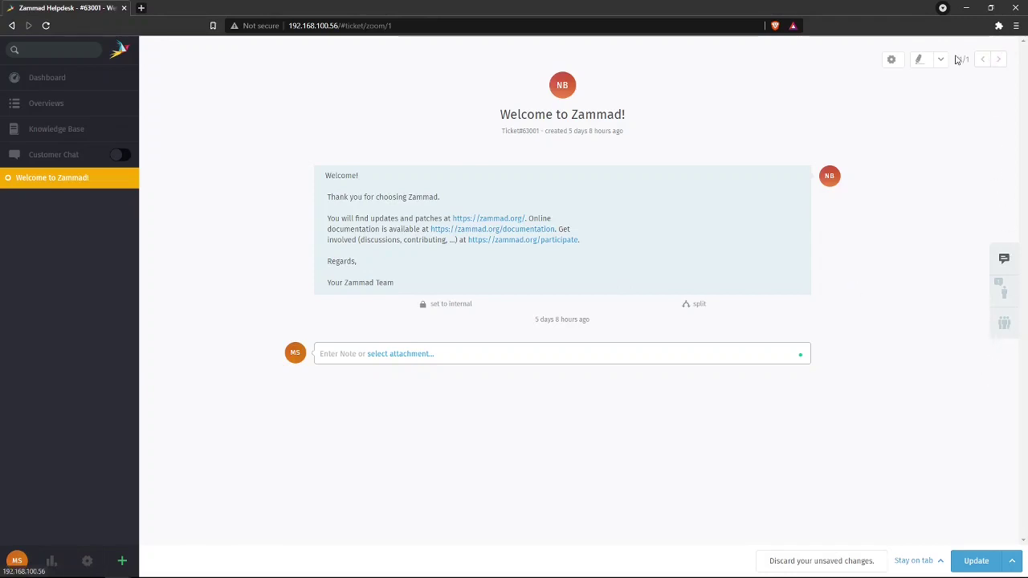
click(1000, 261)
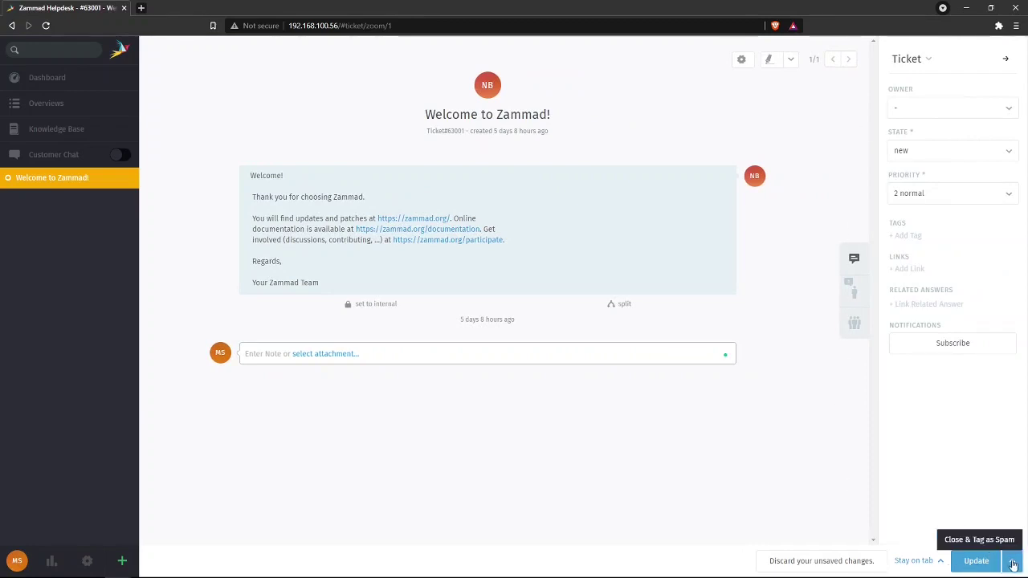
- Post the note 'Olá' on the Welcome ticket
click(275, 358)
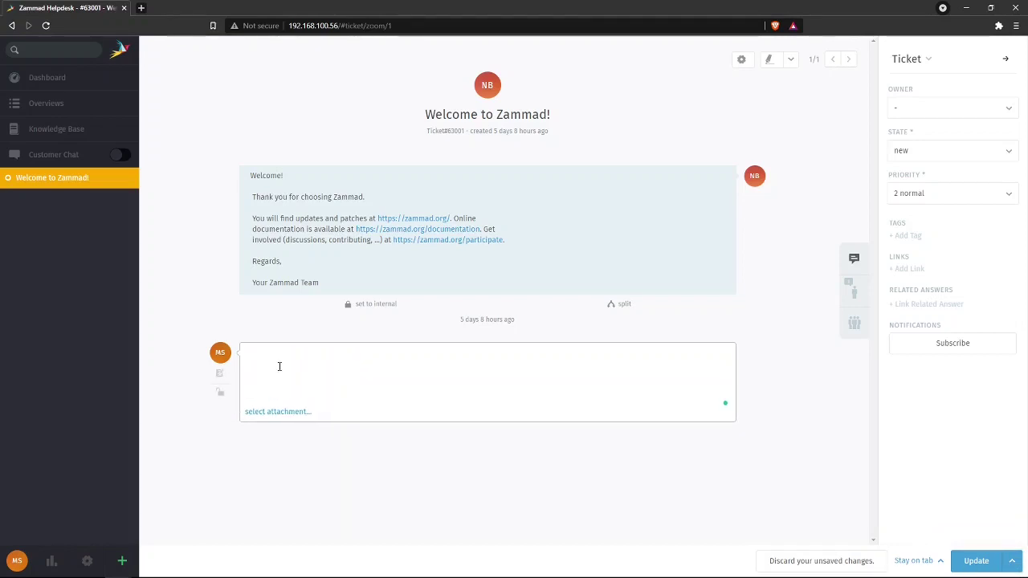
text(Olá)
click(976, 562)
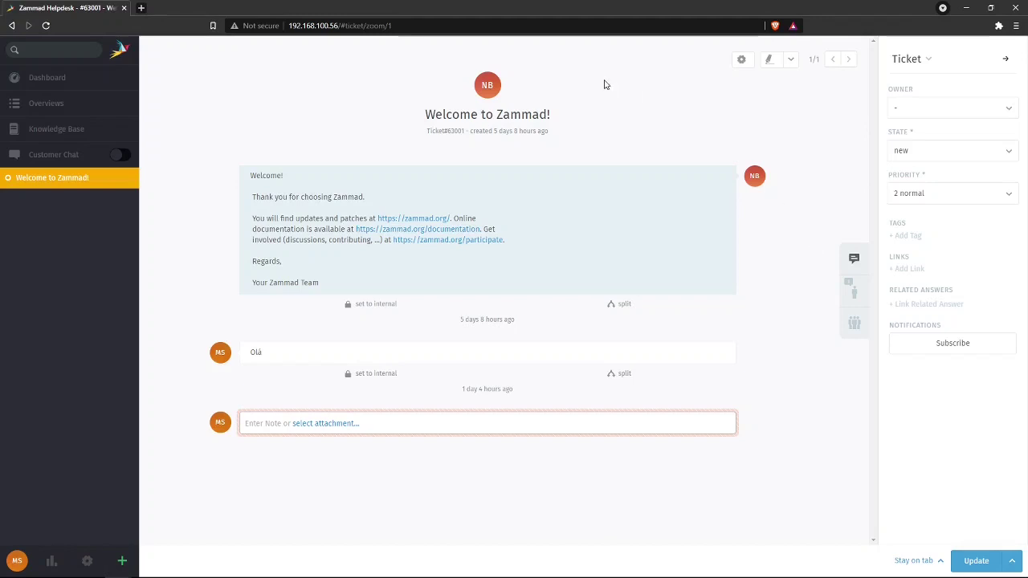
- Make the only listed agent the owner, set state to open, and update
click(912, 109)
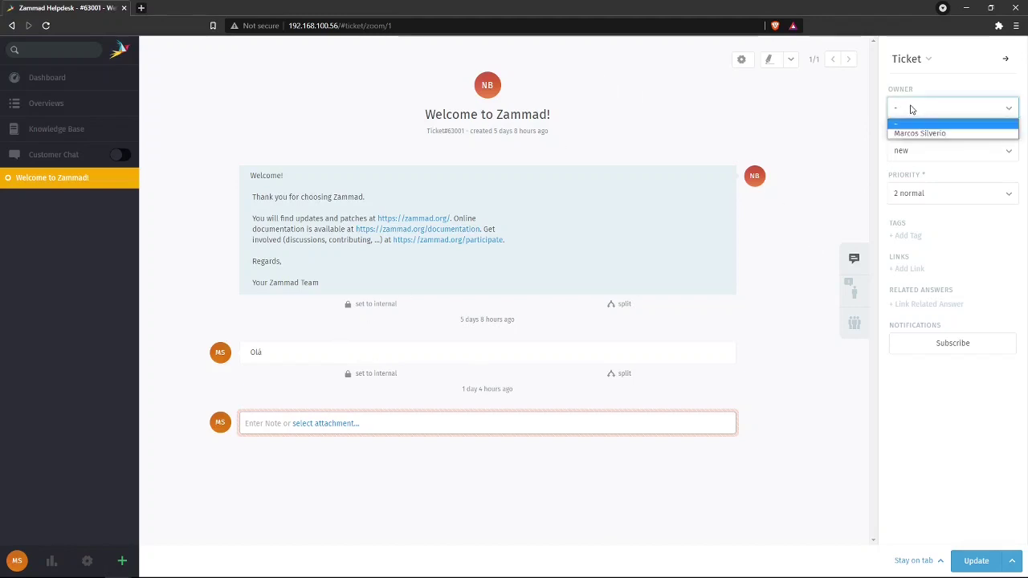
click(916, 133)
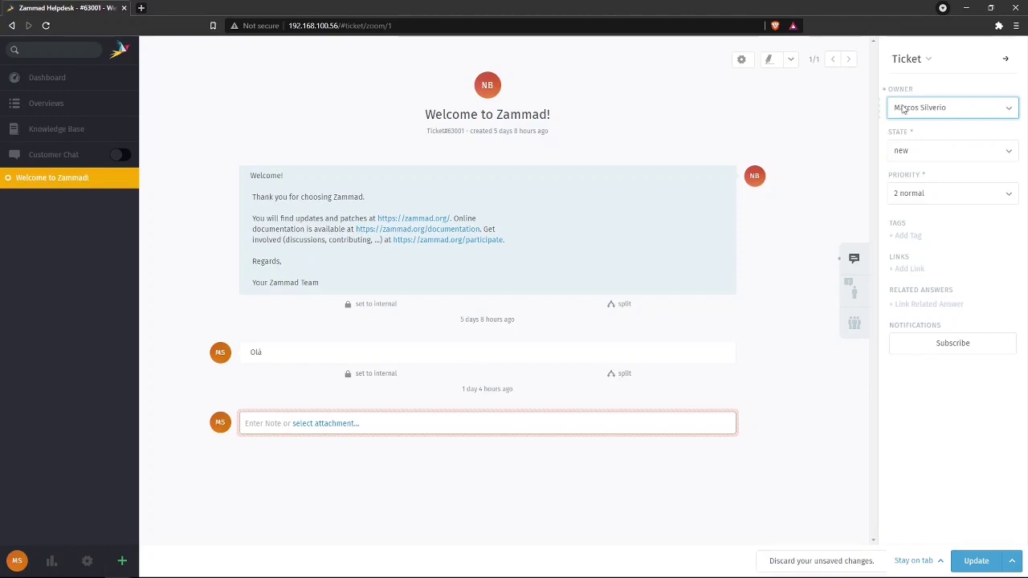
click(925, 151)
click(916, 173)
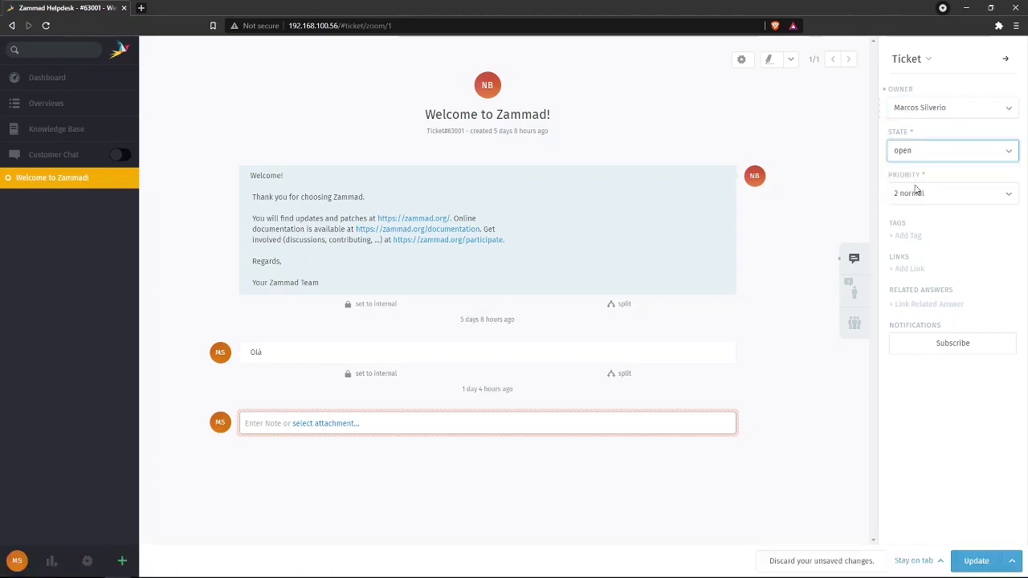
click(978, 562)
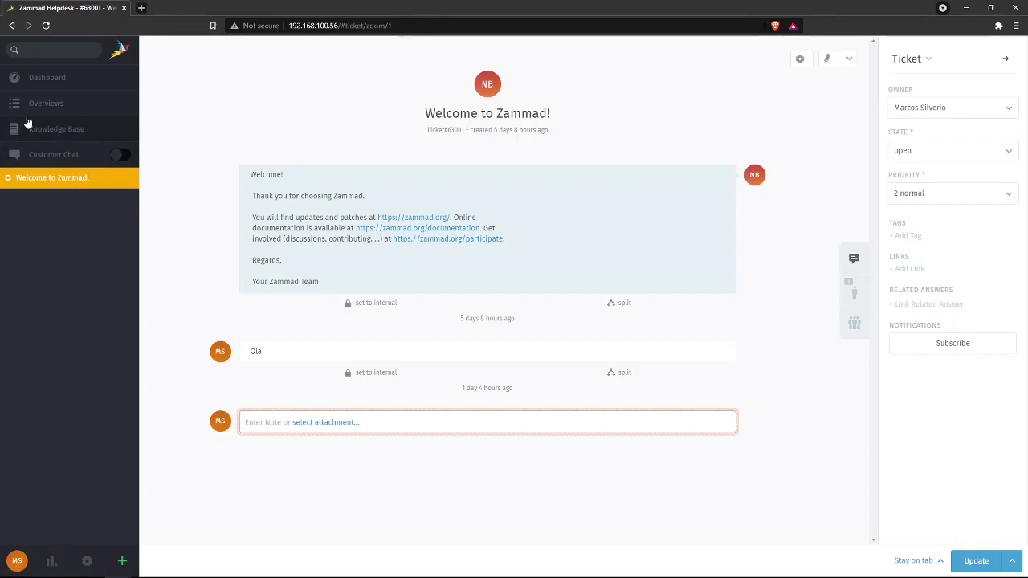
- Check admin settings and the customer's profile, then close the Welcome ticket tab for Overviews
click(87, 561)
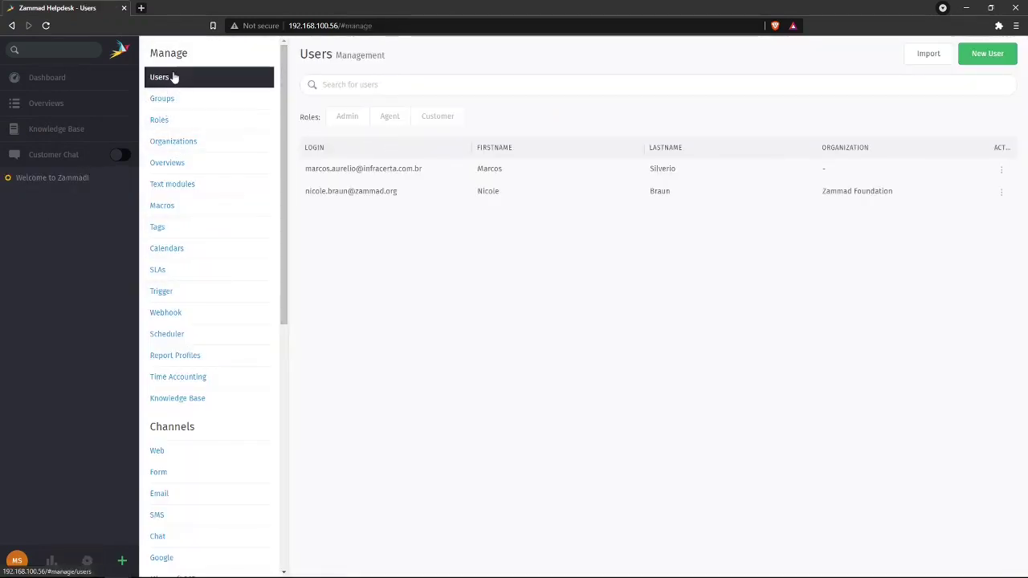
click(48, 180)
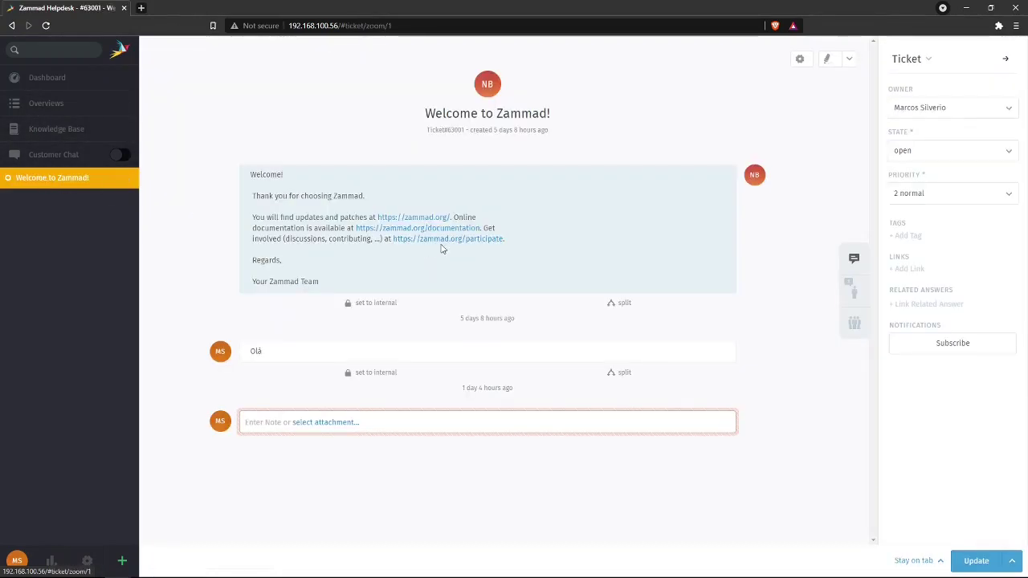
click(754, 174)
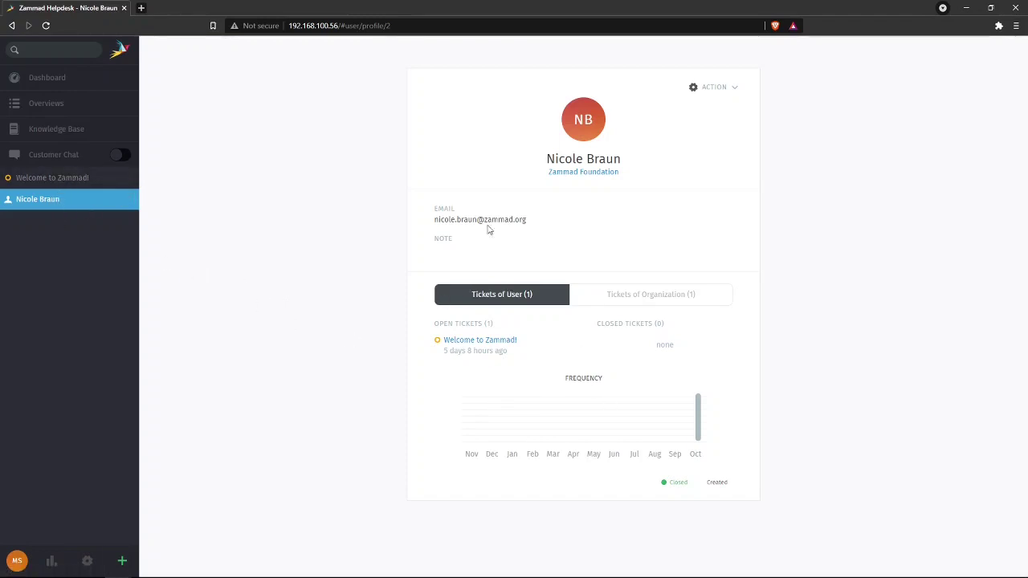
click(55, 178)
click(48, 199)
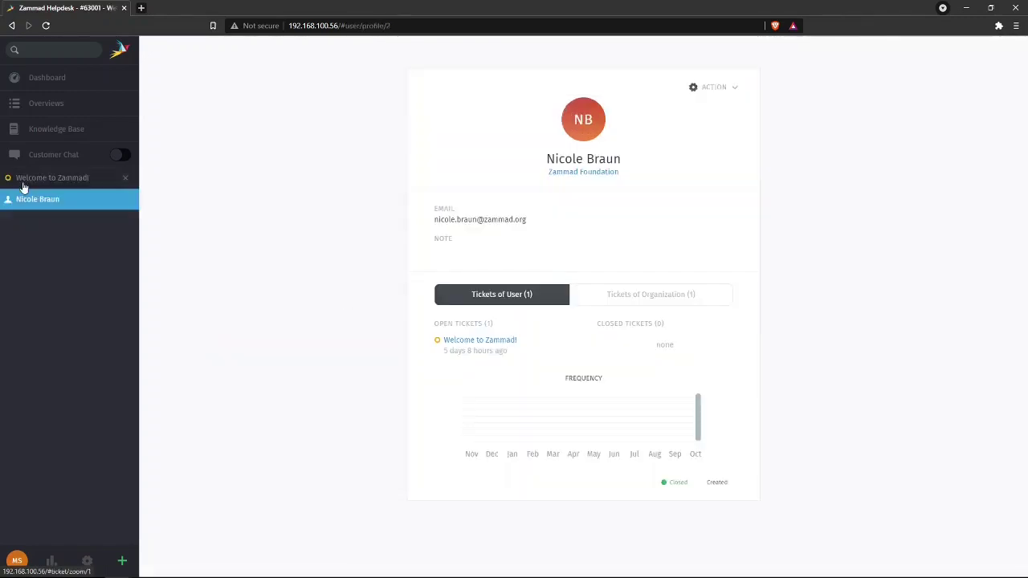
click(52, 180)
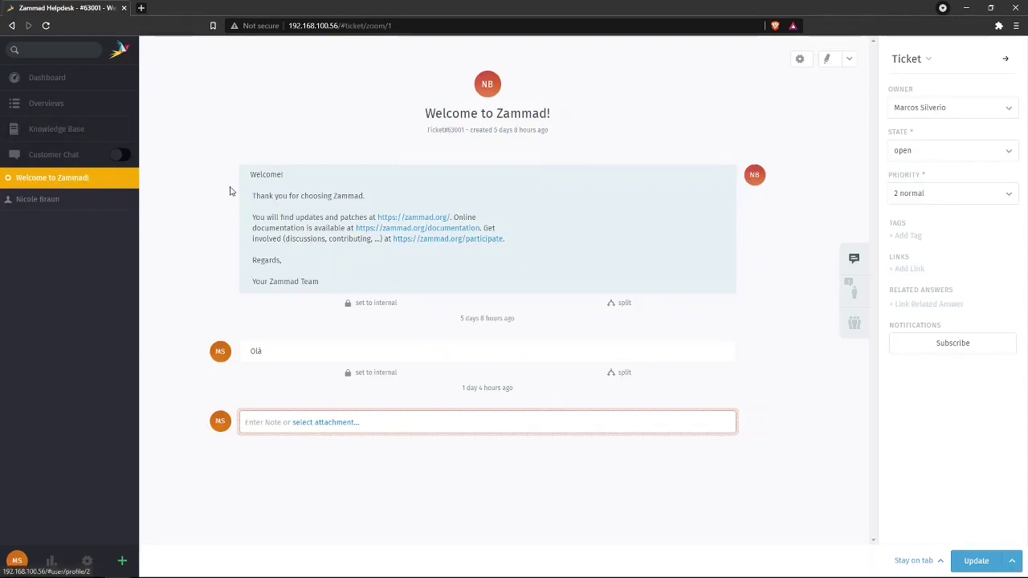
click(125, 177)
click(44, 105)
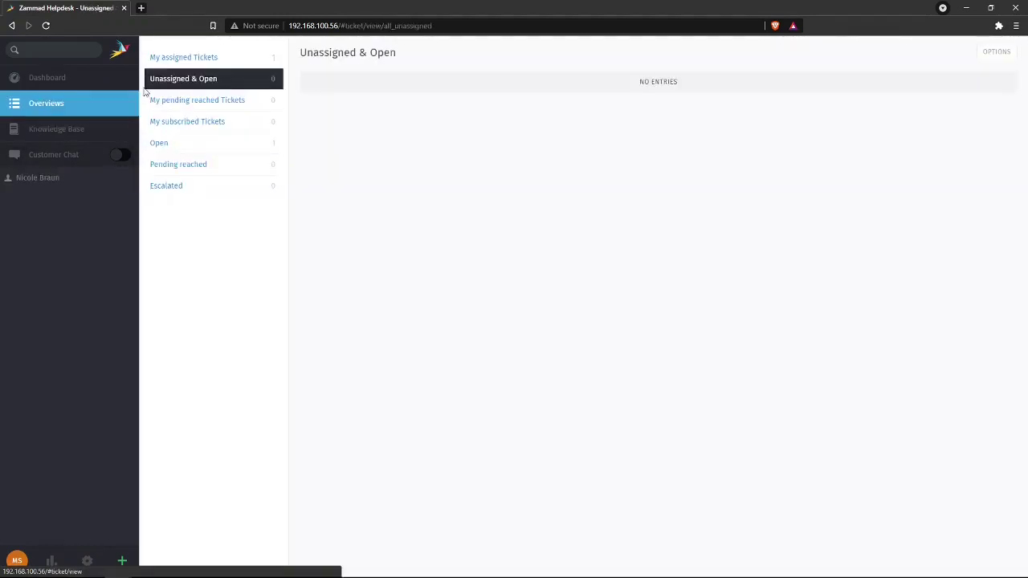
- Open the Welcome to Zammad! ticket from My assigned Tickets
click(218, 59)
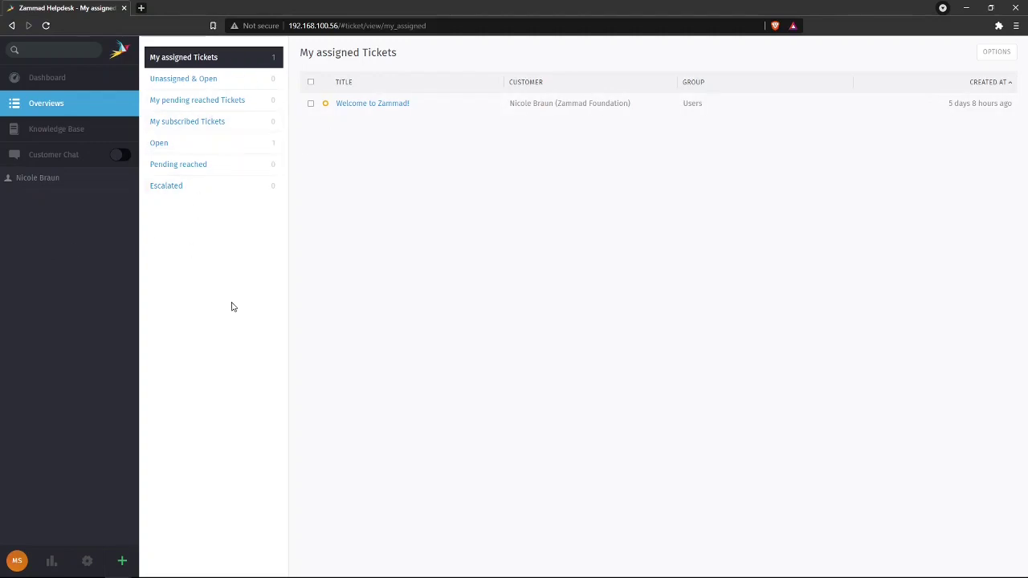
click(377, 106)
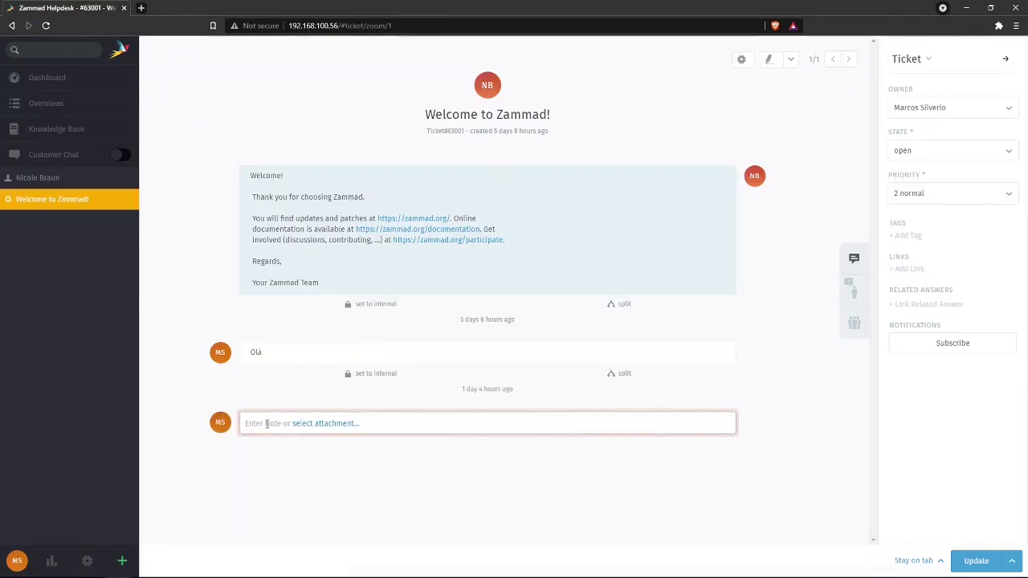
- Type '@@' in a new ticket note to bring up the user-mention search
click(266, 424)
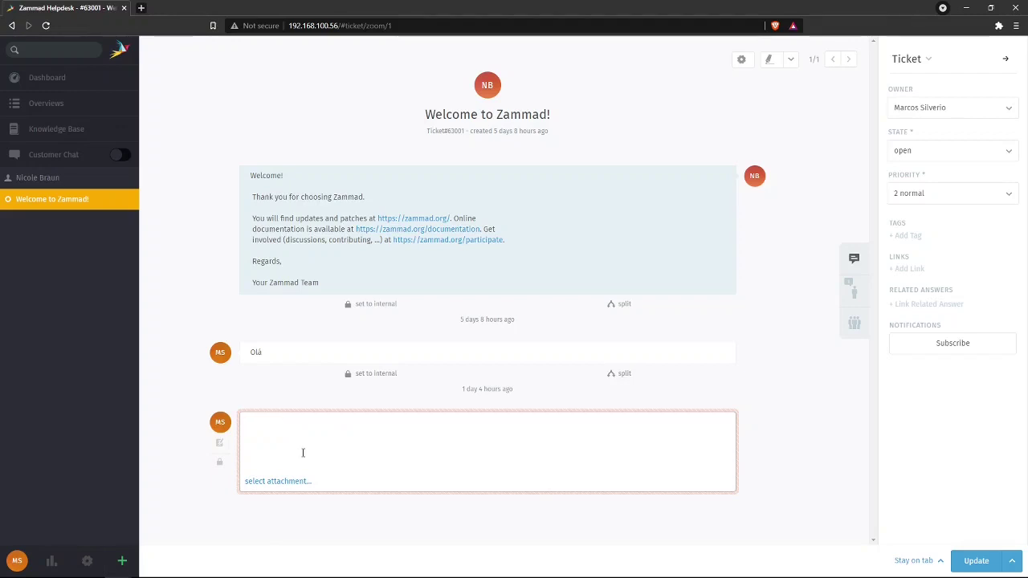
text(@@)
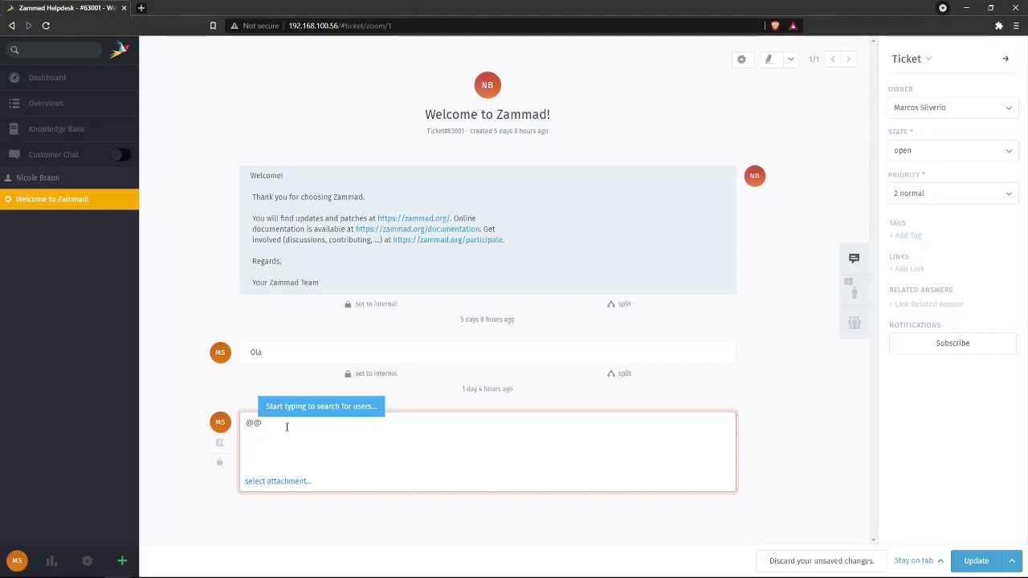
drag(284, 426, 220, 406)
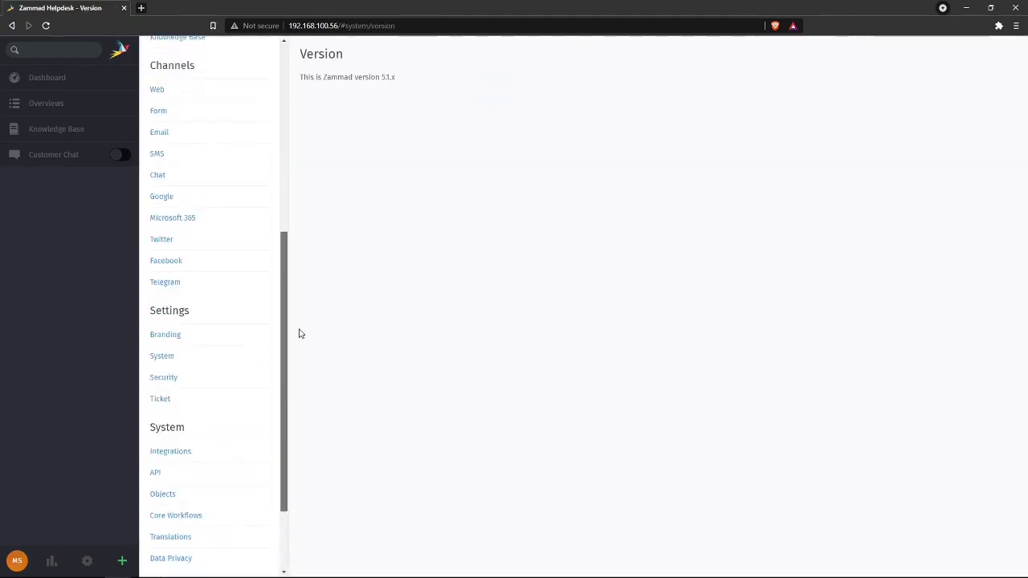
- Scroll the admin navigation to System > Version, showing release 5.1.x, then back to the top
drag(284, 334, 300, 147)
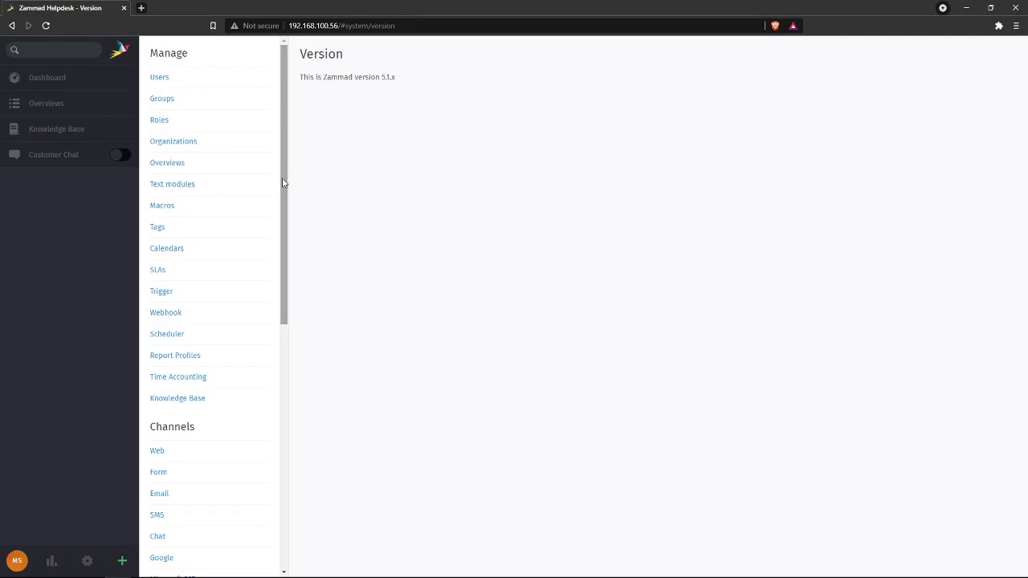
drag(282, 183, 287, 231)
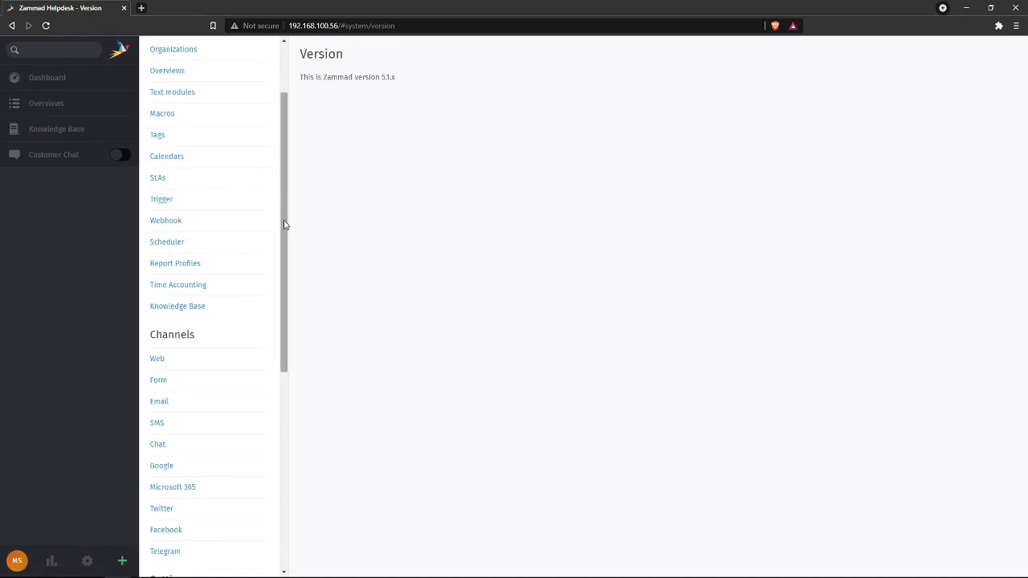
drag(283, 224, 301, 158)
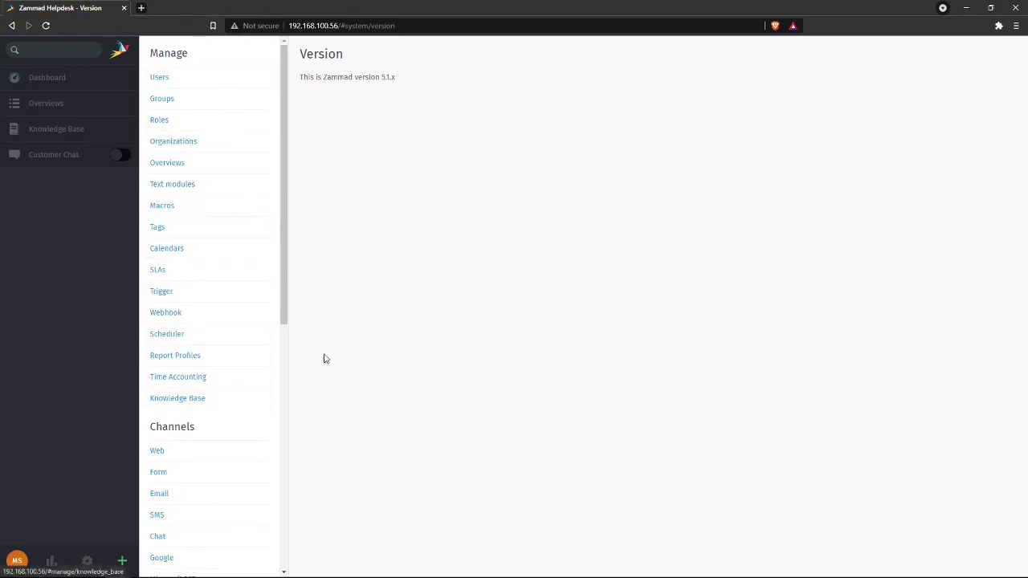